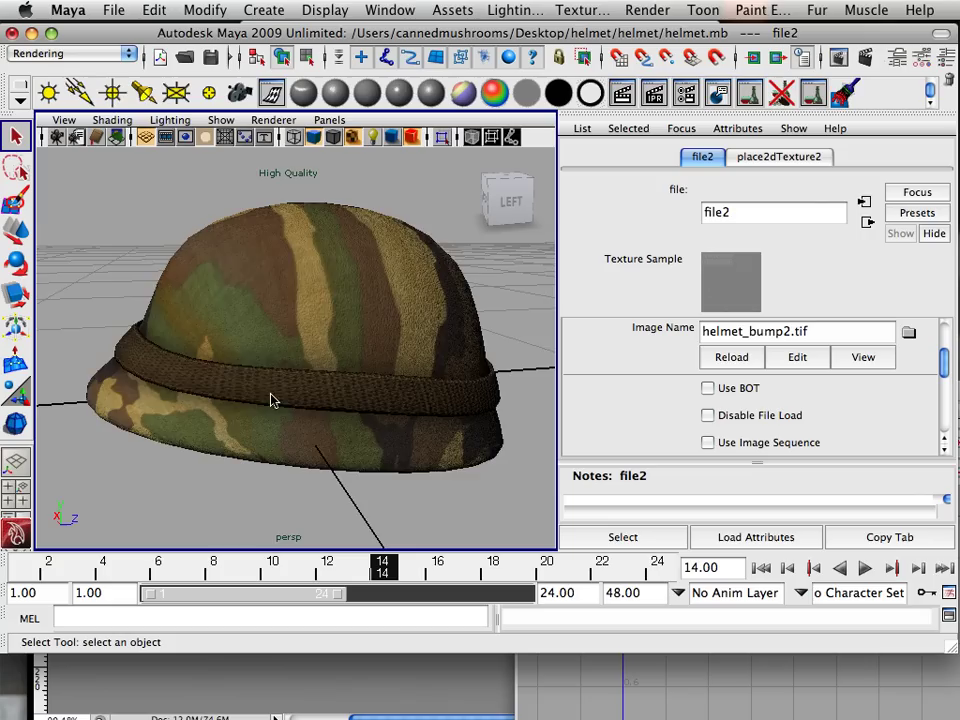
- Show the Channel Box and rename the helmet mesh to helmet1
{"action": "right_click_drag", "start_coordinate": [270, 400], "coordinate": [268, 356], "text": "alt"}
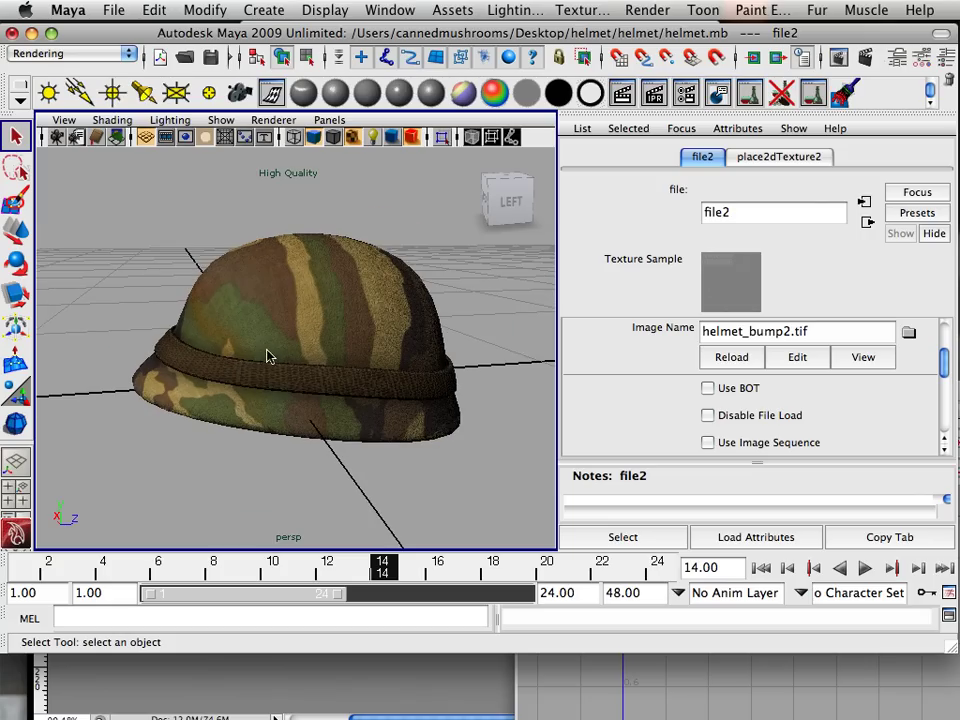
{"action": "left_click", "coordinate": [952, 57]}
{"action": "left_click", "coordinate": [499, 328]}
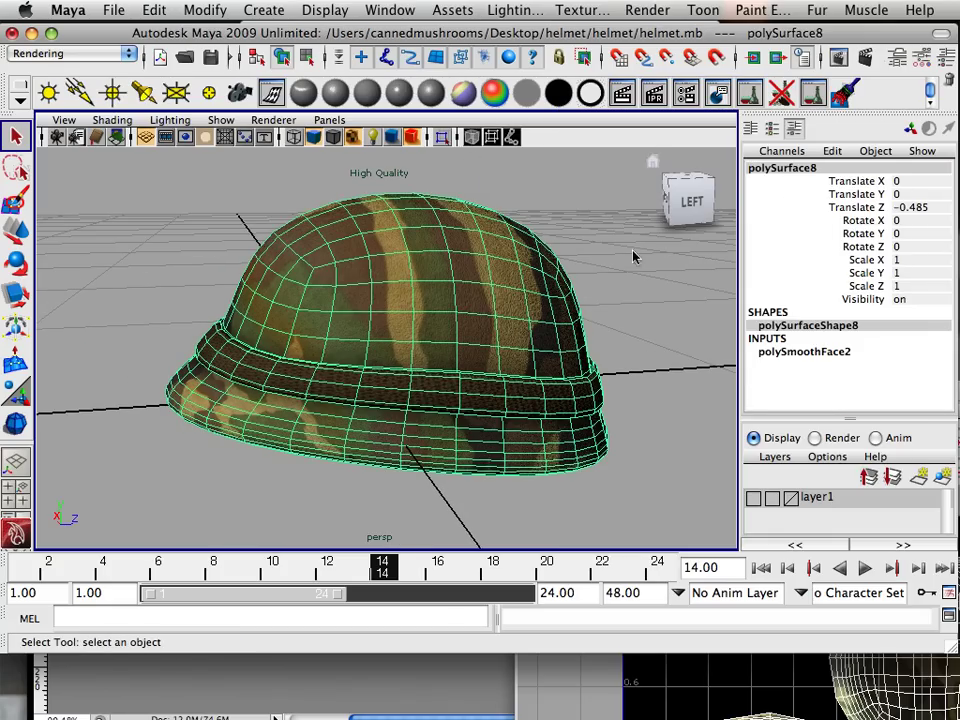
{"action": "left_click", "coordinate": [773, 169]}
{"action": "type", "text": "hel"}
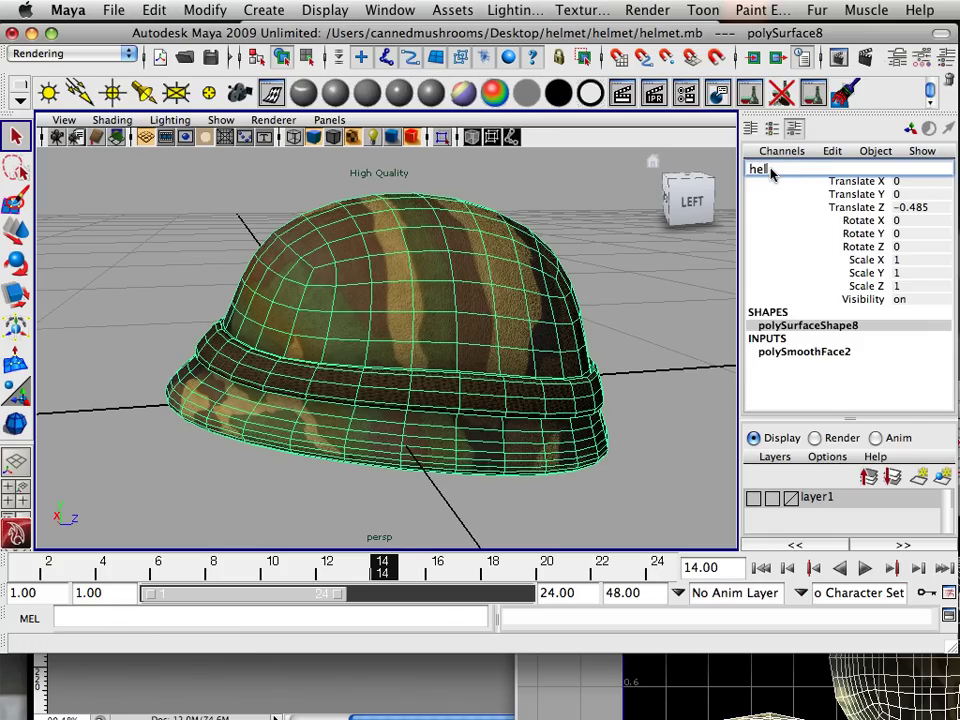
{"action": "type", "text": "met1"}
{"action": "key", "text": "Return"}
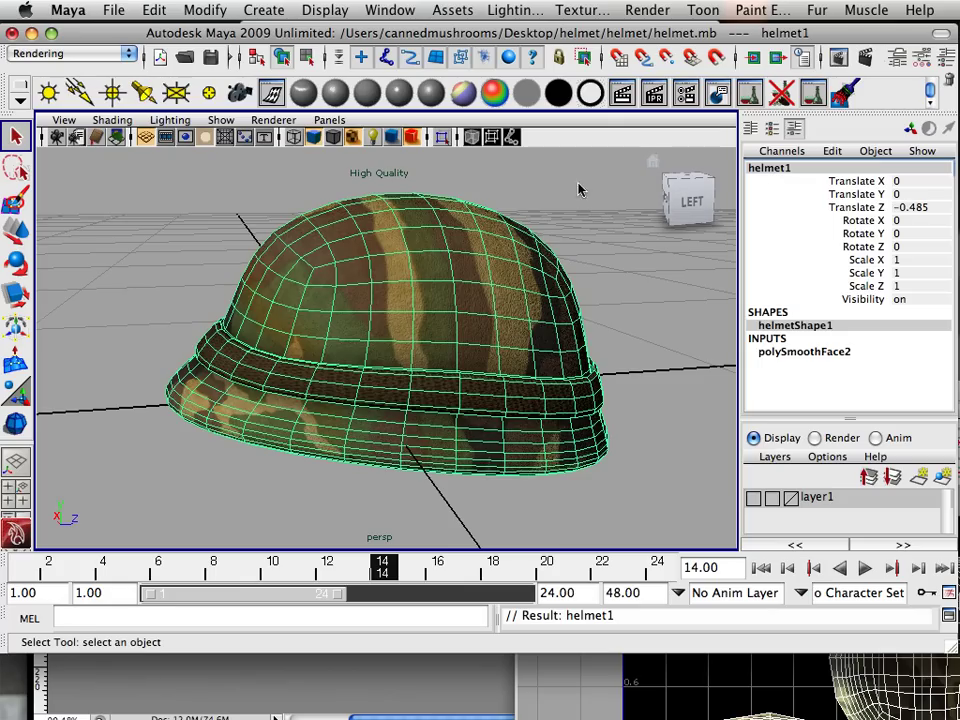
- Delete the helmet's construction history with Edit > Delete by Type > History
{"action": "left_click_drag", "start_coordinate": [541, 320], "coordinate": [320, 172], "text": "alt"}
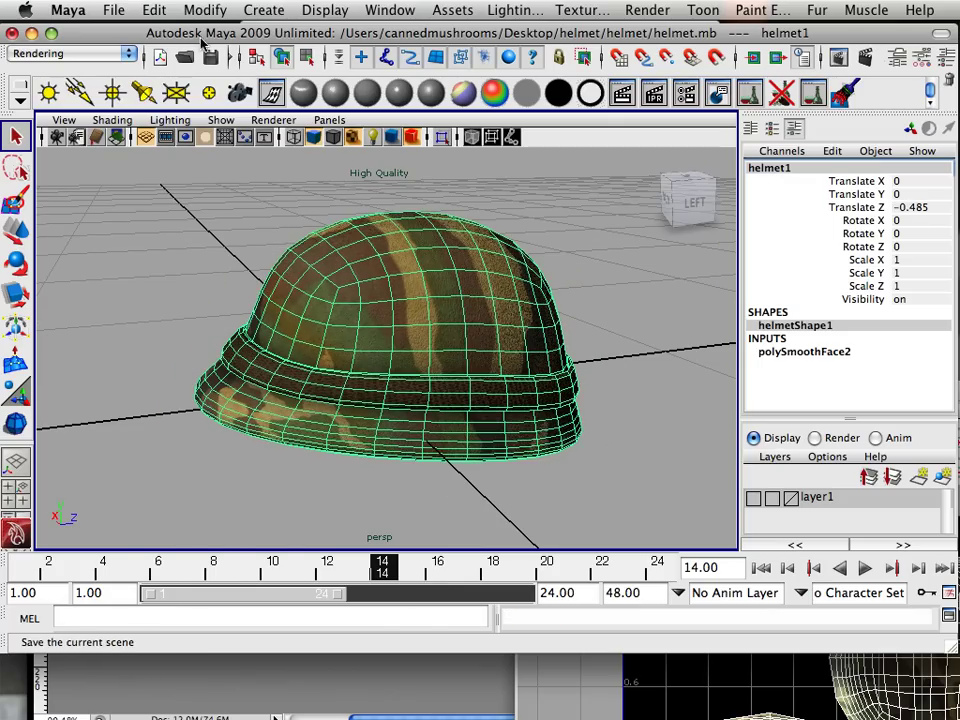
{"action": "left_click", "coordinate": [150, 11]}
{"action": "mouse_move", "coordinate": [270, 236]}
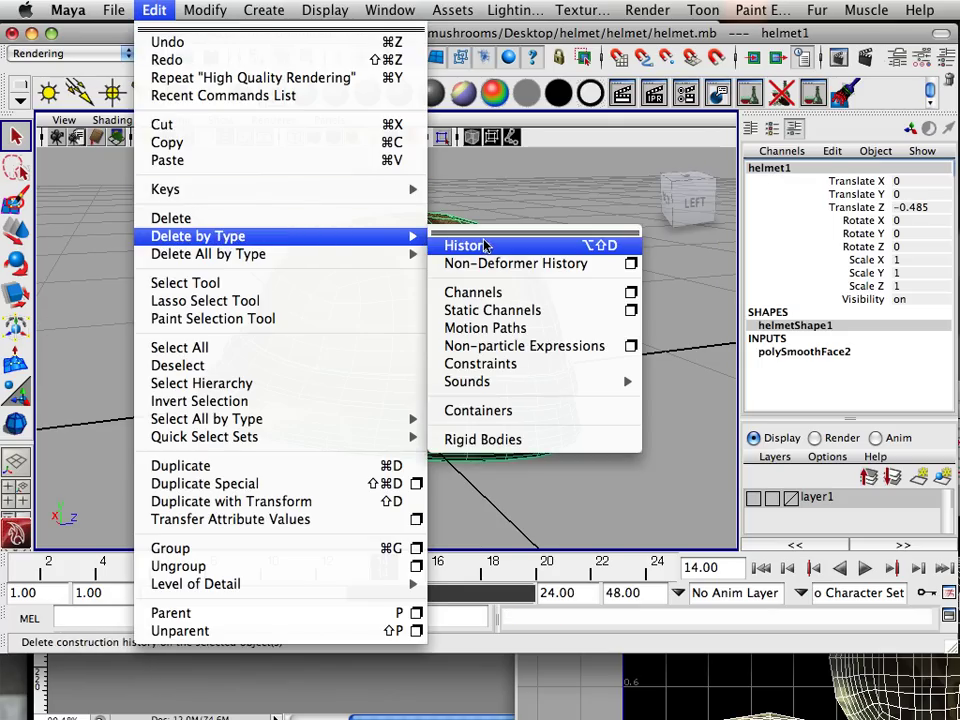
{"action": "left_click", "coordinate": [452, 245]}
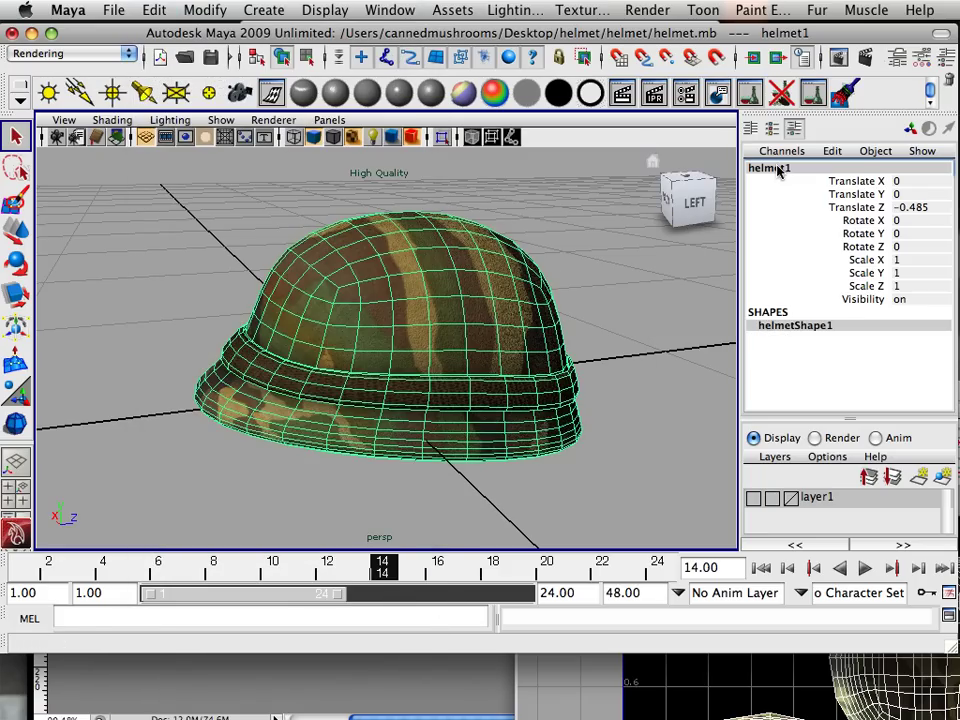
- Begin a new Maya project from File > Project > New
{"action": "left_click_drag", "start_coordinate": [400, 267], "coordinate": [459, 274], "text": "alt"}
{"action": "right_click_drag", "start_coordinate": [459, 274], "coordinate": [205, 270], "text": "alt"}
{"action": "left_click_drag", "start_coordinate": [205, 270], "coordinate": [343, 270], "text": "alt"}
{"action": "left_click", "coordinate": [118, 12]}
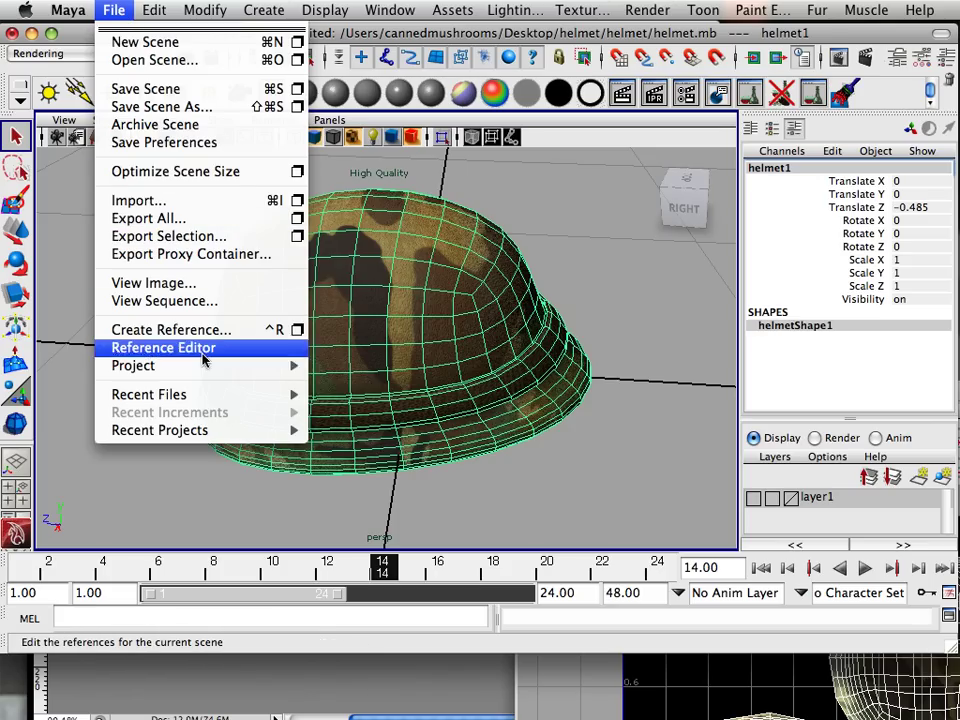
{"action": "mouse_move", "coordinate": [215, 366]}
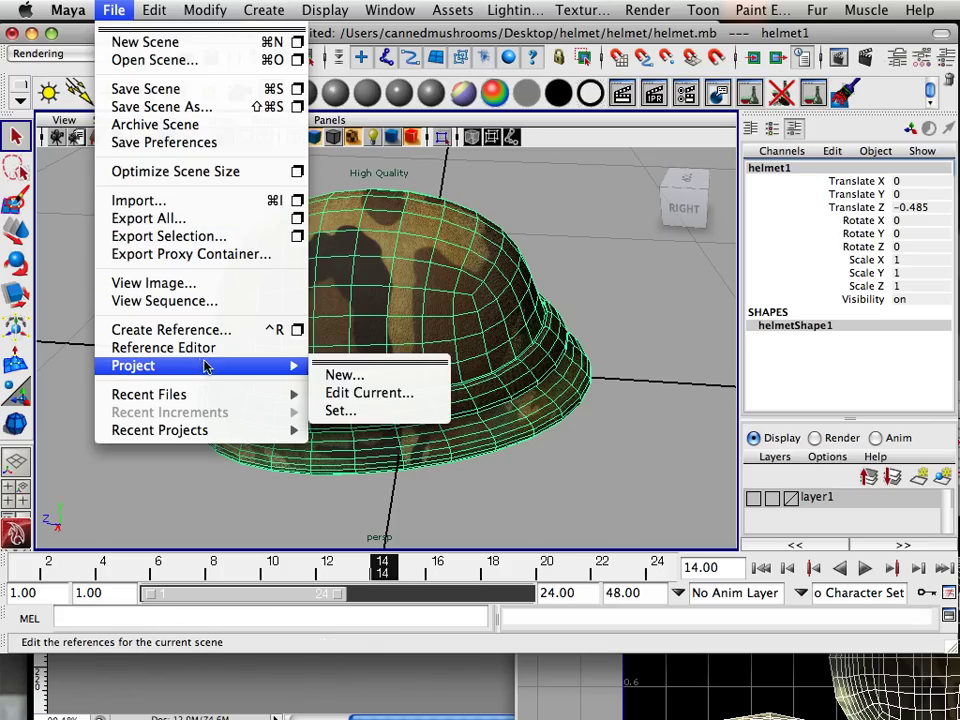
{"action": "left_click", "coordinate": [350, 379]}
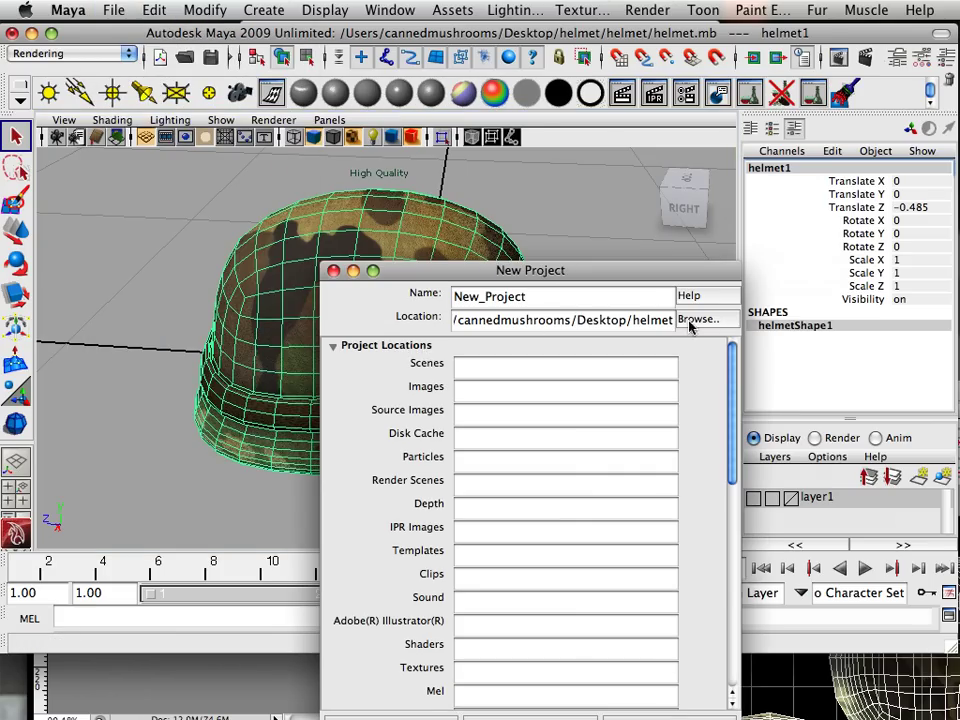
- Create a Helmet_final folder on the Desktop and choose it as the project location
{"action": "left_click", "coordinate": [692, 320]}
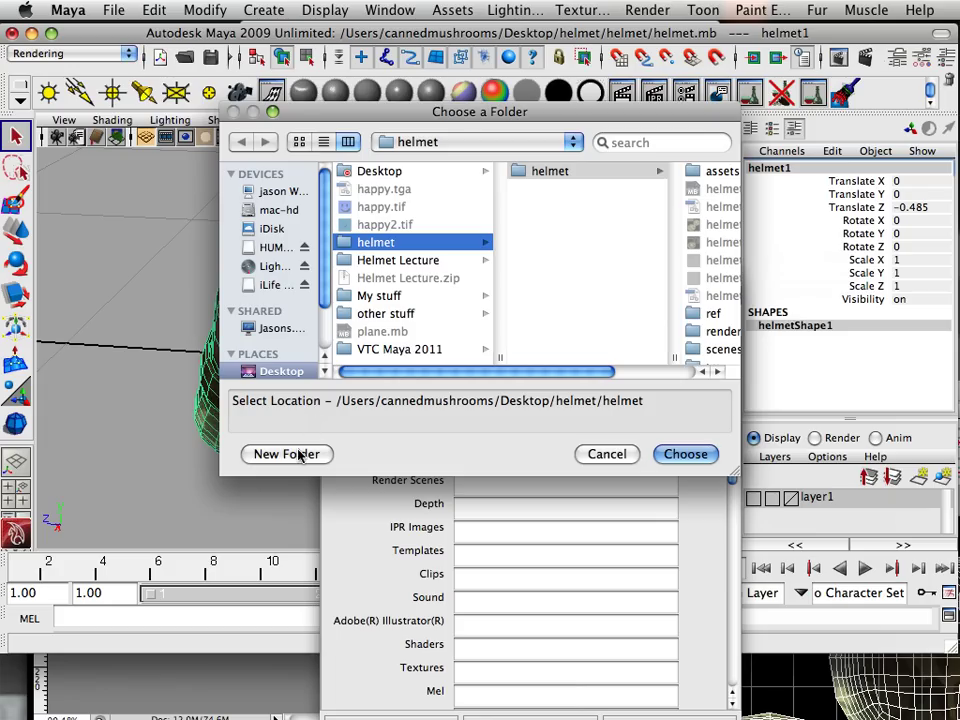
{"action": "left_click", "coordinate": [275, 328]}
{"action": "left_click", "coordinate": [262, 370]}
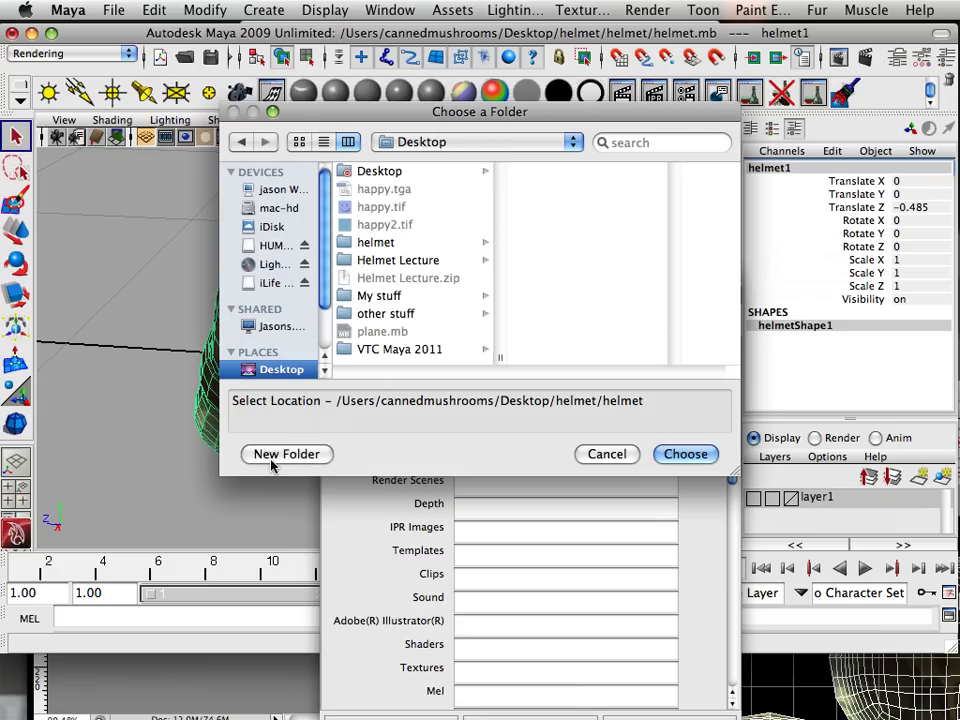
{"action": "left_click", "coordinate": [271, 455]}
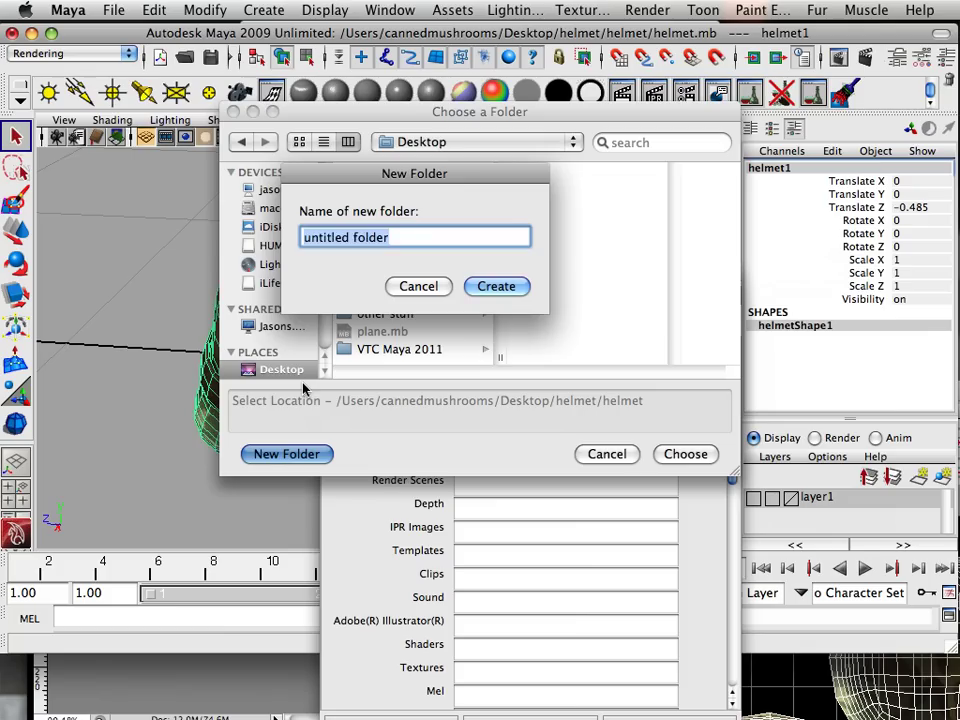
{"action": "type", "text": "Helmet"}
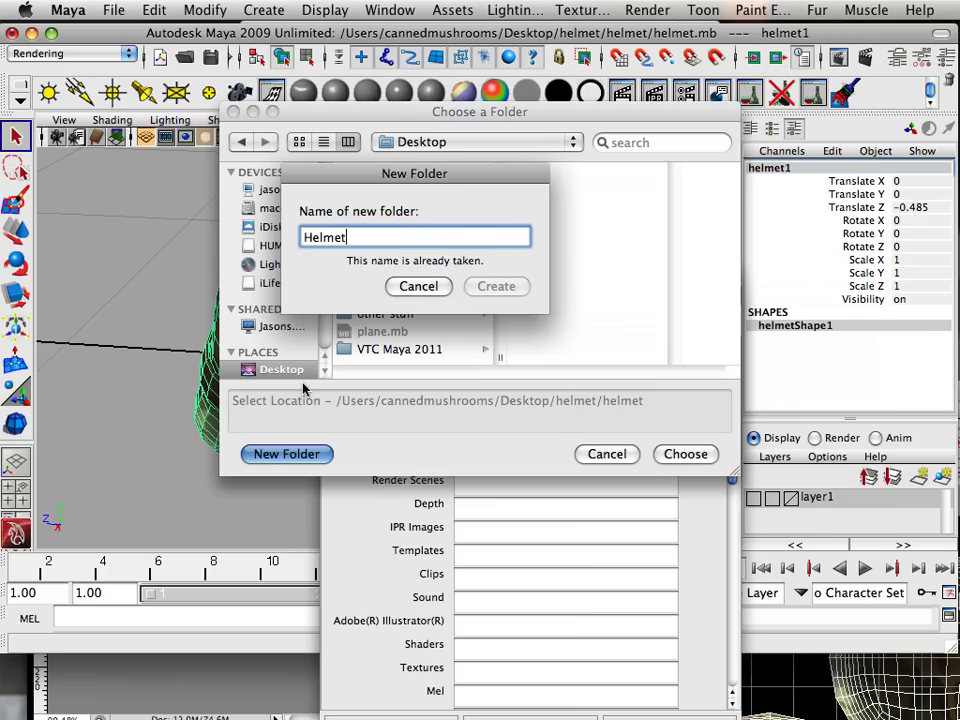
{"action": "type", "text": "_final"}
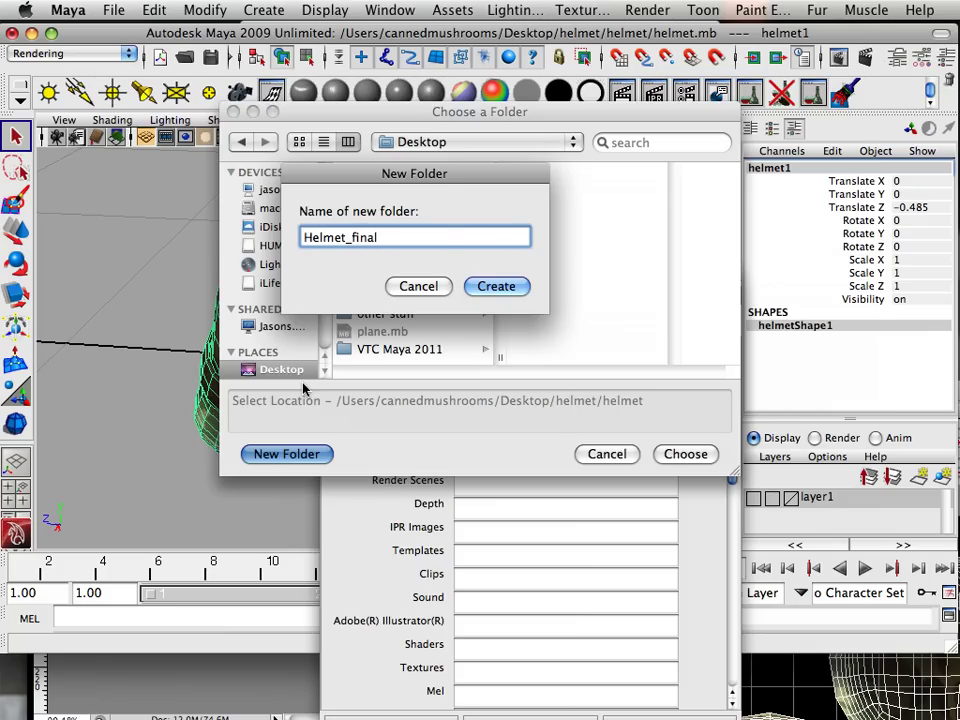
{"action": "left_click", "coordinate": [492, 287]}
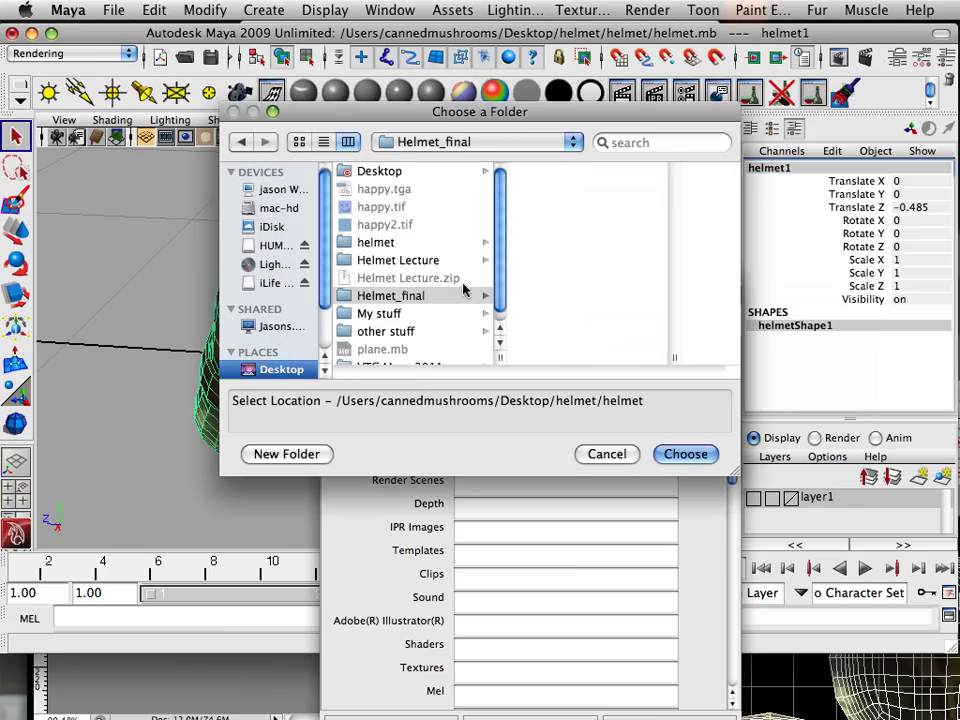
{"action": "left_click", "coordinate": [686, 453]}
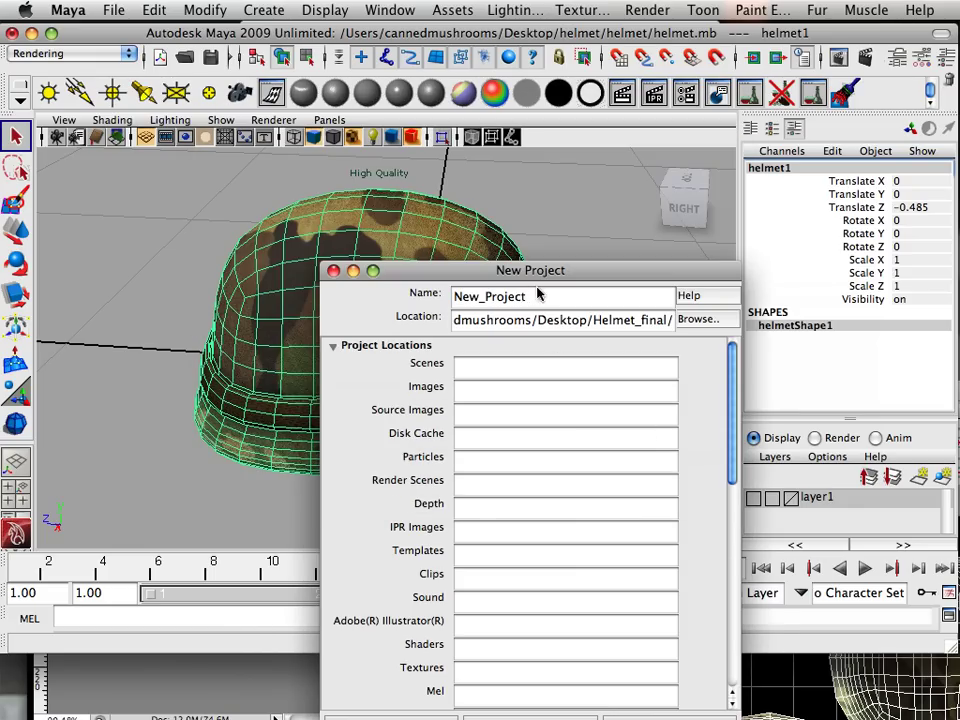
- Name the project helmet and accept it
{"action": "left_click_drag", "start_coordinate": [535, 300], "coordinate": [406, 291]}
{"action": "type", "text": "helmet"}
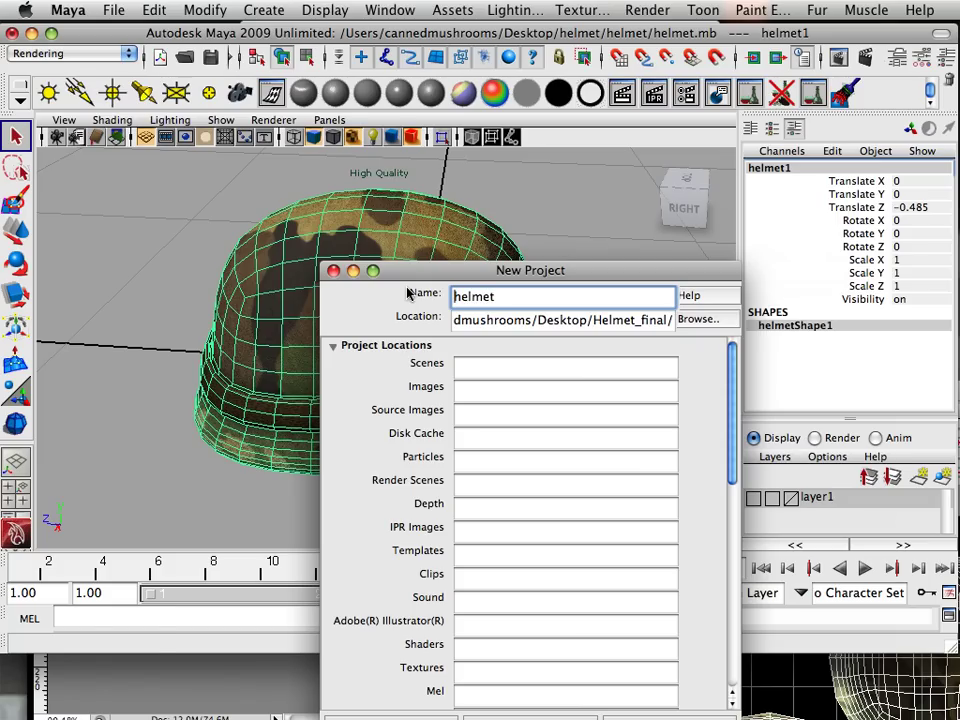
{"action": "left_click_drag", "start_coordinate": [426, 272], "coordinate": [304, 44]}
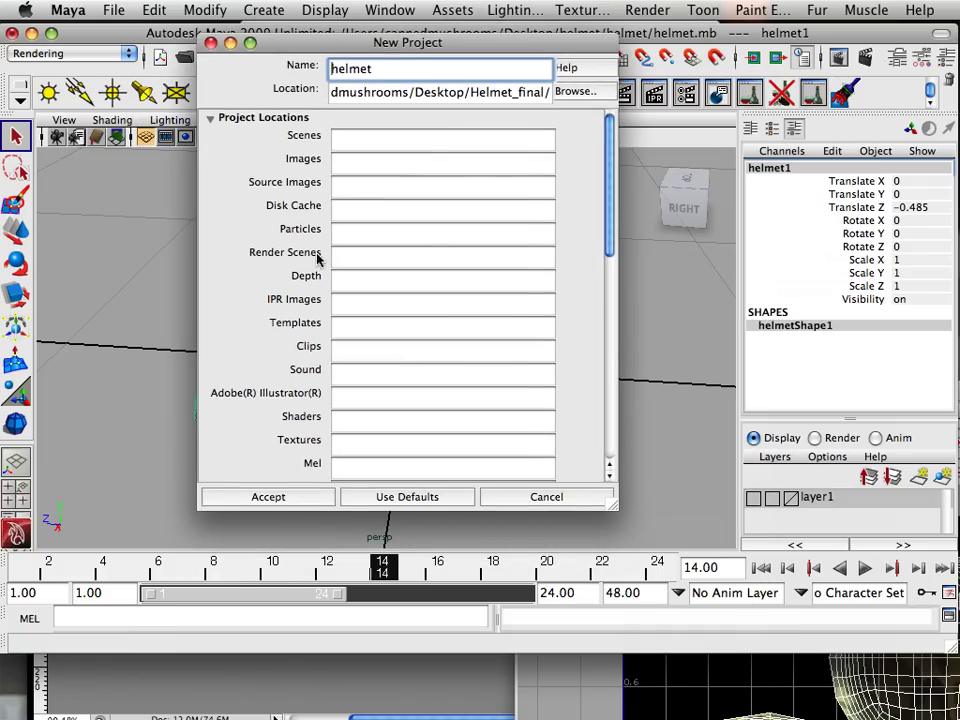
{"action": "left_click", "coordinate": [268, 497]}
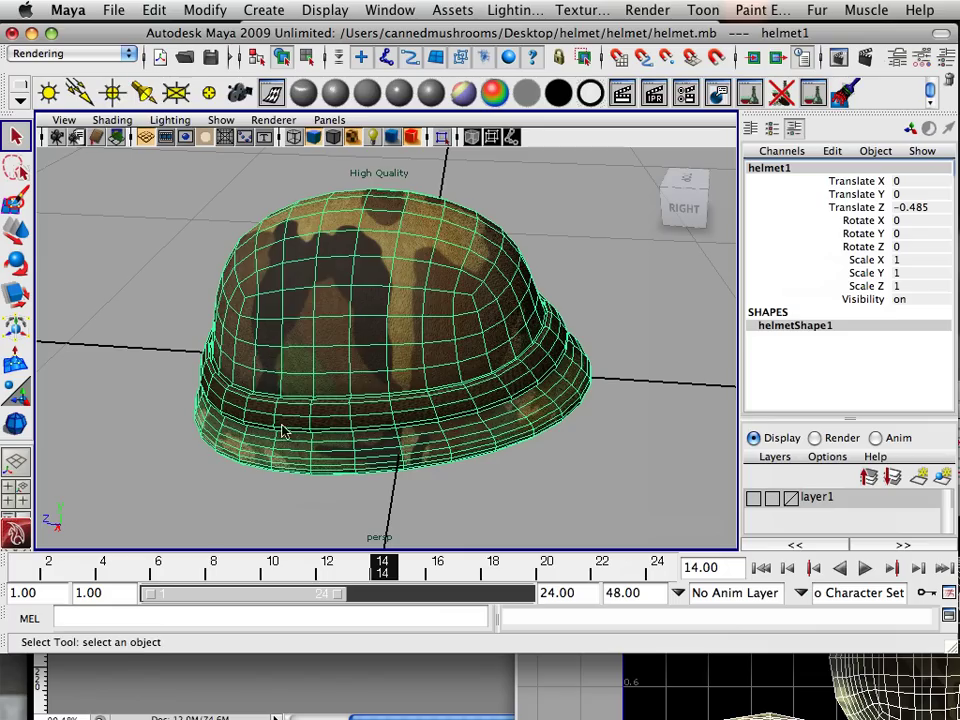
- Start Export Selection of helmet.mb into Helmet_final and view the available formats
{"action": "left_click", "coordinate": [112, 10]}
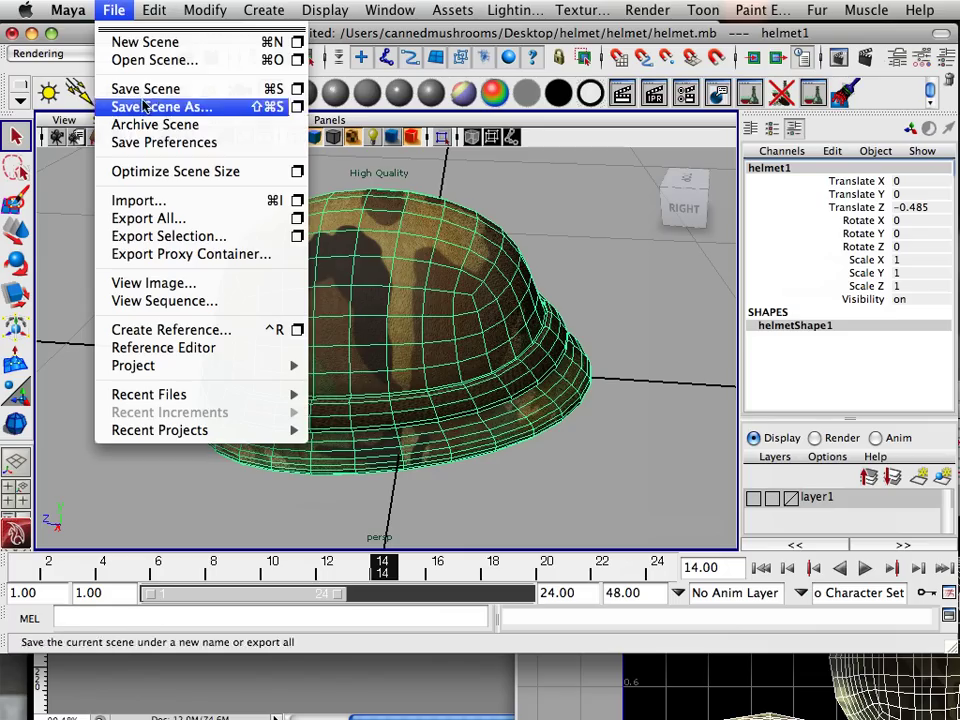
{"action": "left_click", "coordinate": [192, 240]}
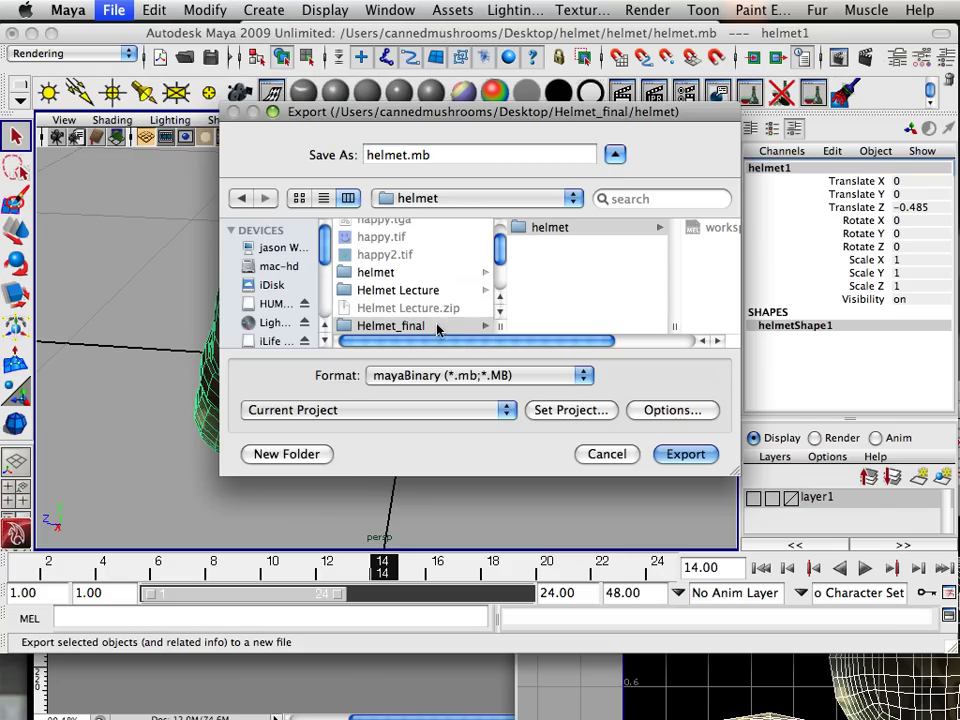
{"action": "left_click", "coordinate": [381, 326]}
{"action": "left_click", "coordinate": [480, 375]}
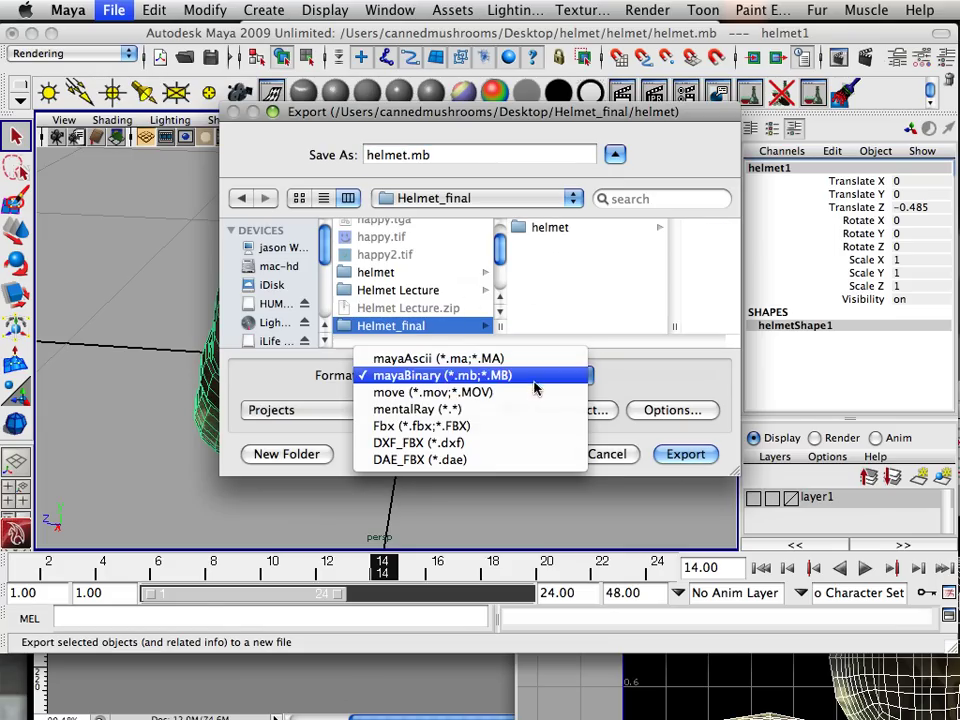
- Cancel the export, then set objExport.bundle to Loaded and Auto load in the Plug-in Manager
{"action": "left_click", "coordinate": [634, 378]}
{"action": "left_click", "coordinate": [610, 454]}
{"action": "left_click", "coordinate": [390, 10]}
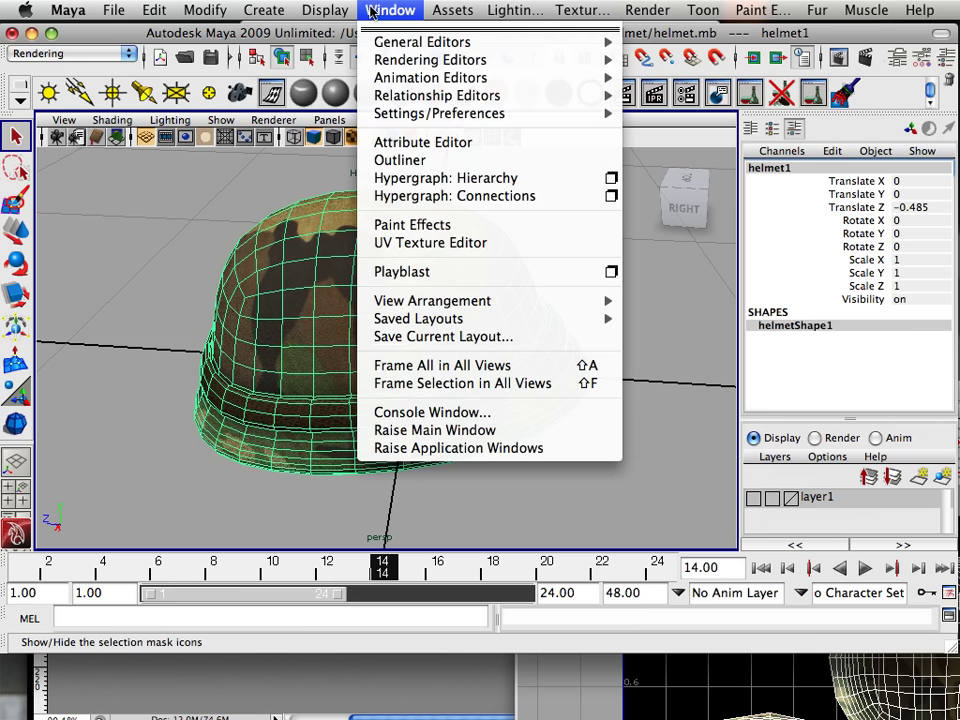
{"action": "left_click", "coordinate": [390, 10]}
{"action": "left_click", "coordinate": [390, 10]}
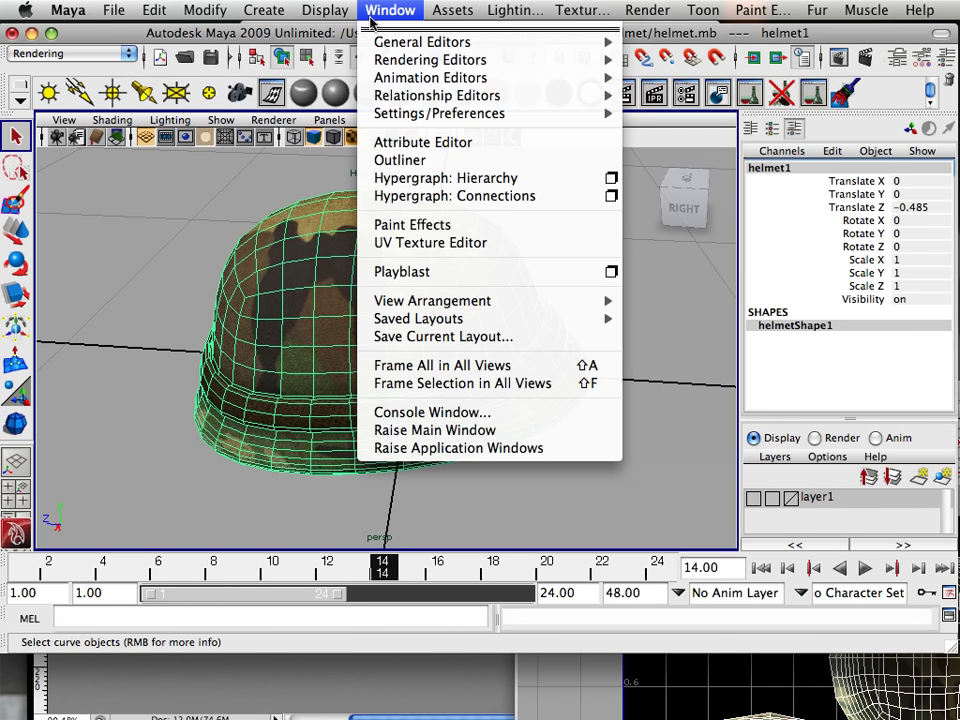
{"action": "mouse_move", "coordinate": [469, 118]}
{"action": "left_click", "coordinate": [690, 287]}
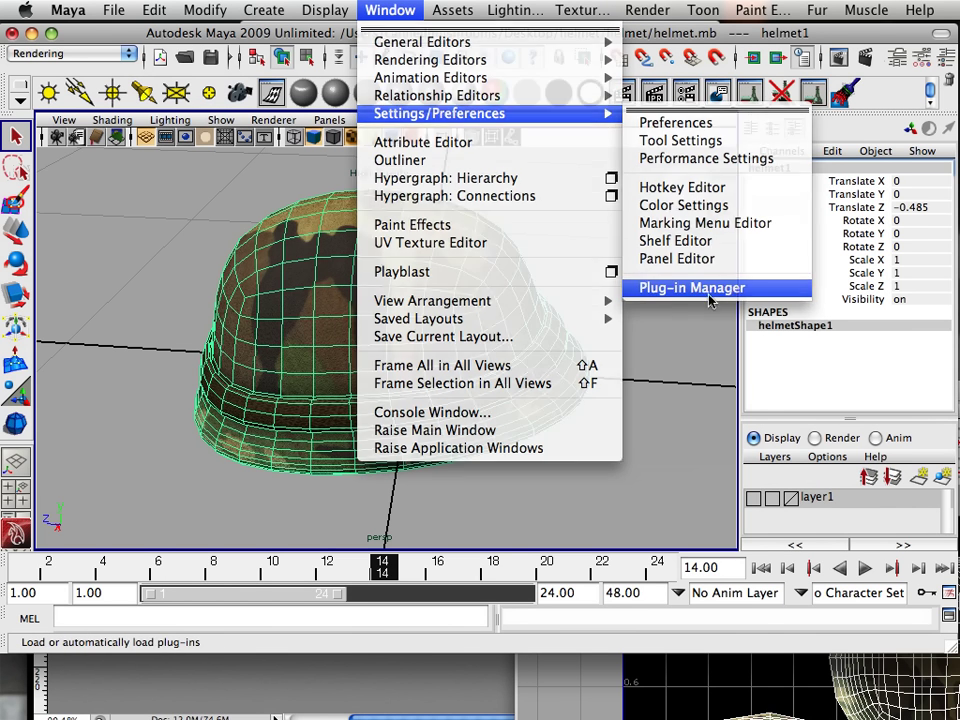
{"action": "scroll", "coordinate": [476, 452], "scroll_direction": "down", "scroll_amount": 8}
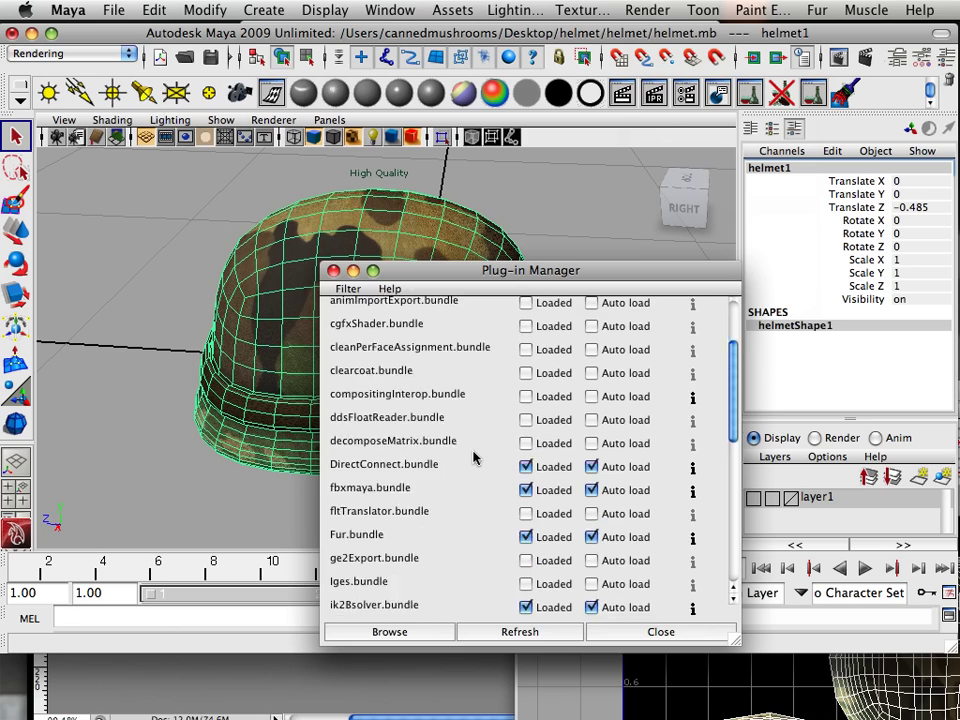
{"action": "scroll", "coordinate": [476, 456], "scroll_direction": "down", "scroll_amount": 7}
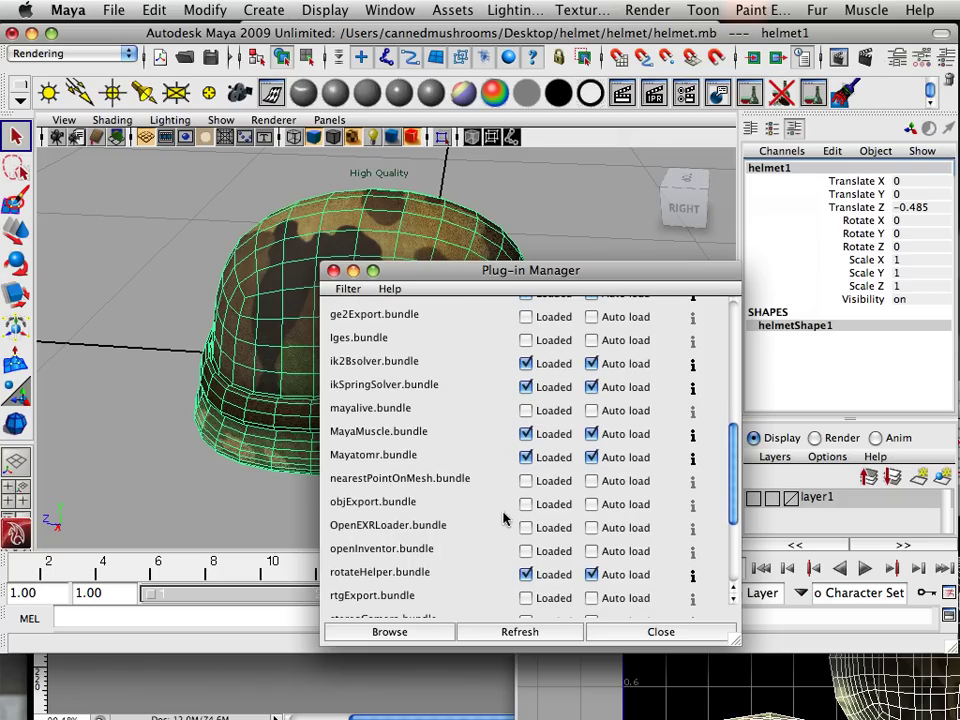
{"action": "left_click", "coordinate": [526, 504]}
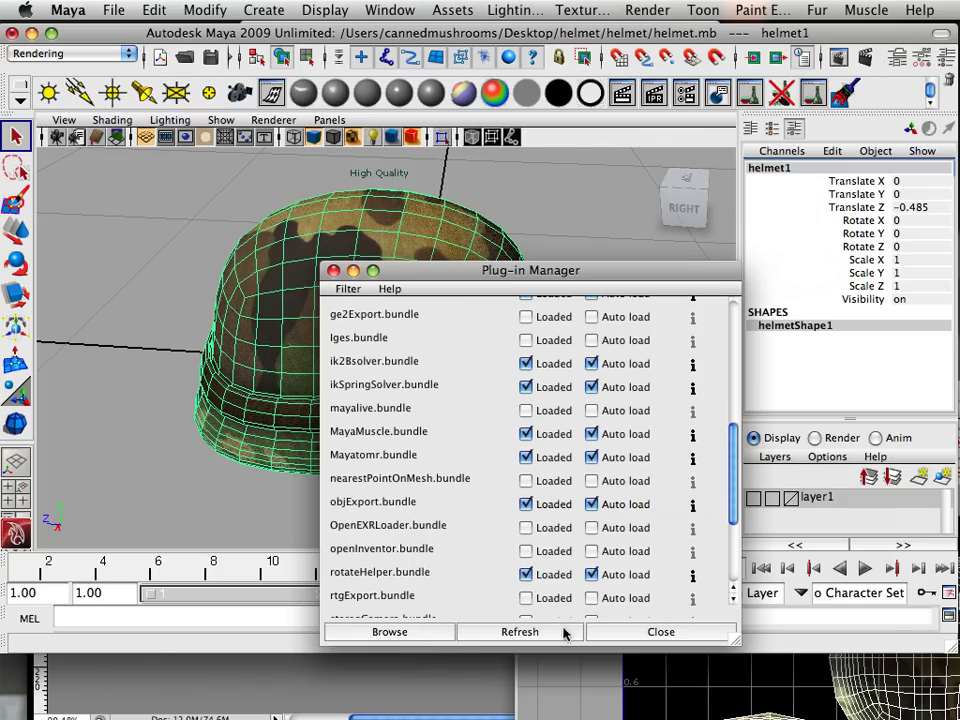
- Export the selected helmet in OBJexport format under the name helmet
{"action": "left_click", "coordinate": [583, 632]}
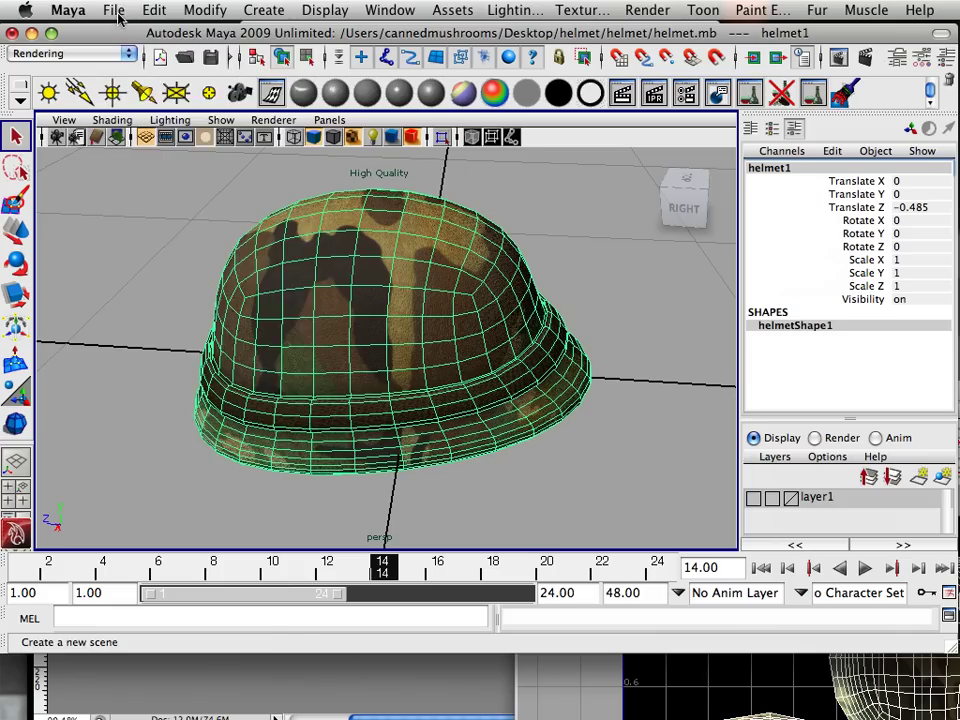
{"action": "left_click", "coordinate": [114, 11]}
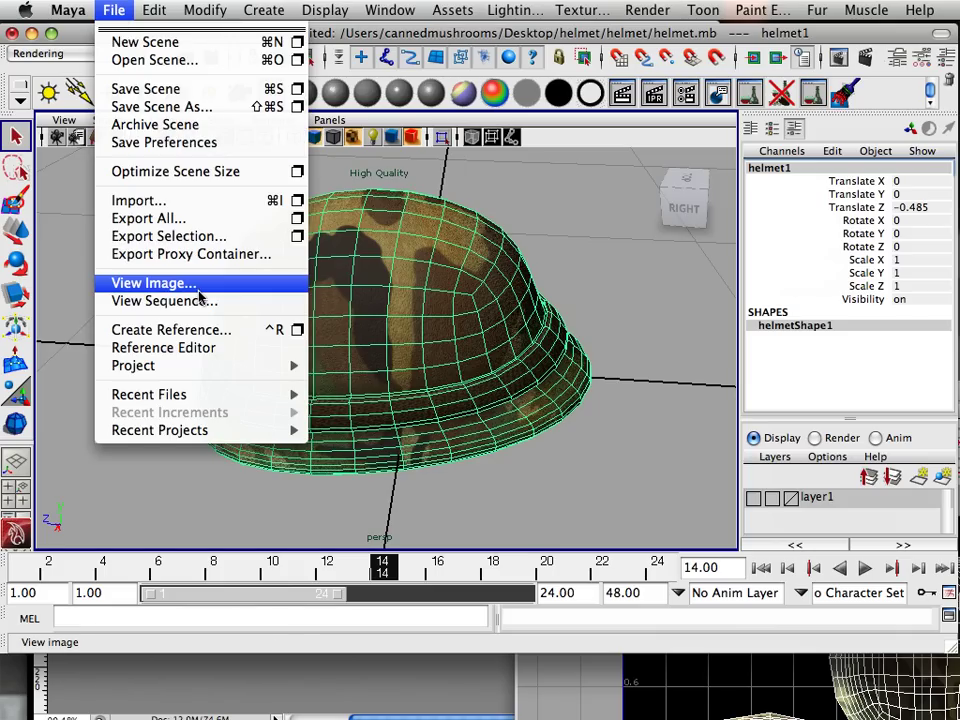
{"action": "left_click", "coordinate": [210, 240]}
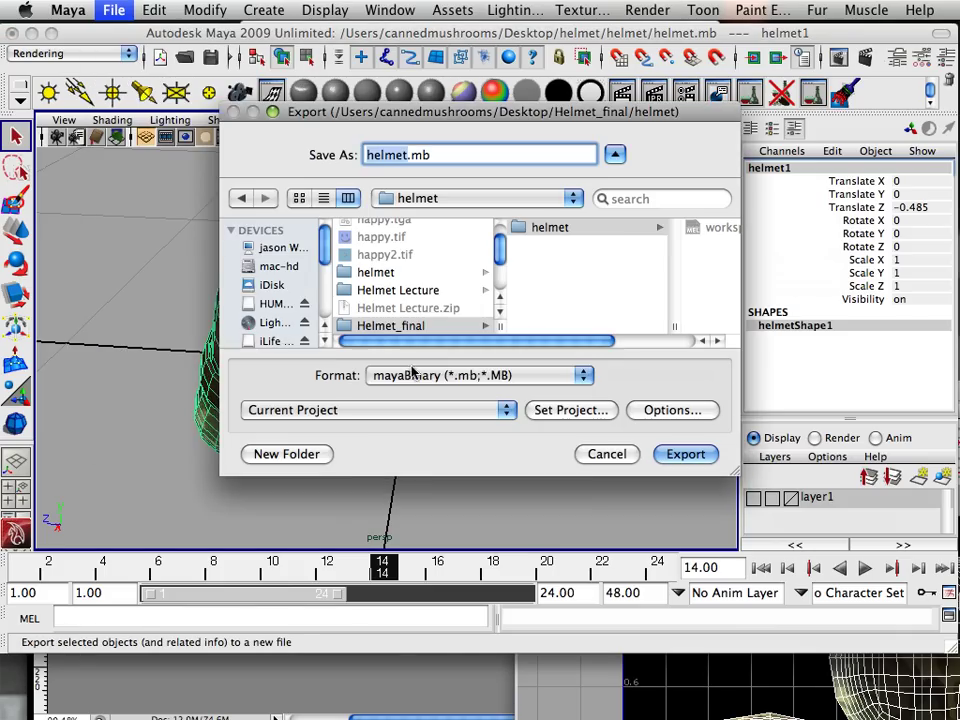
{"action": "left_click", "coordinate": [439, 379]}
{"action": "left_click", "coordinate": [430, 478]}
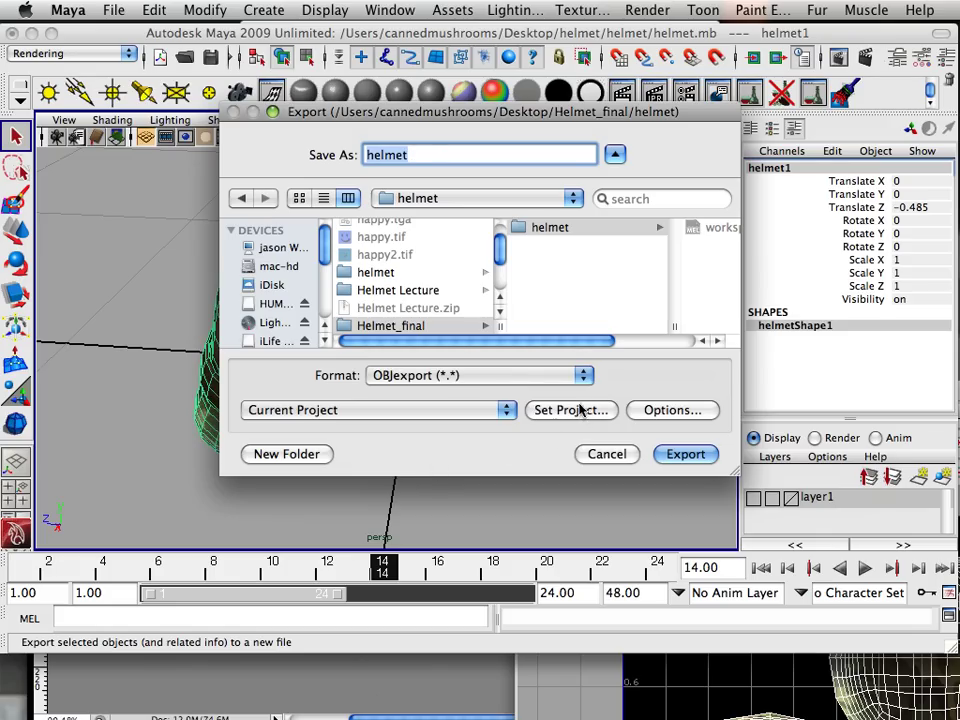
{"action": "left_click", "coordinate": [683, 454]}
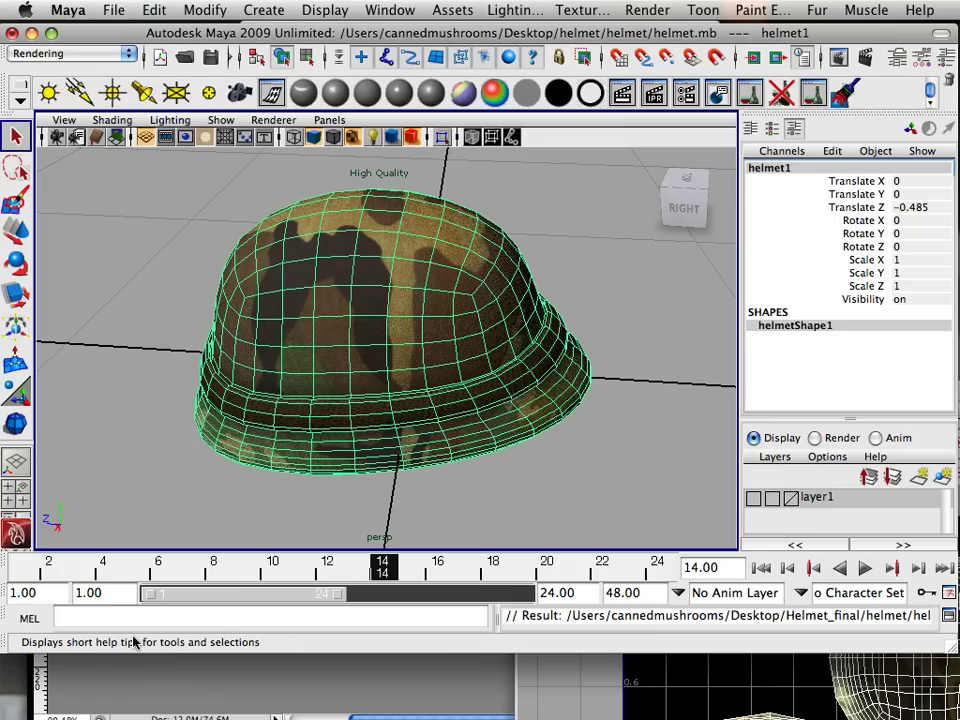
- In Finder, browse to Desktop > Helmet_final > helmet to view the exported files
{"action": "left_click", "coordinate": [24, 708]}
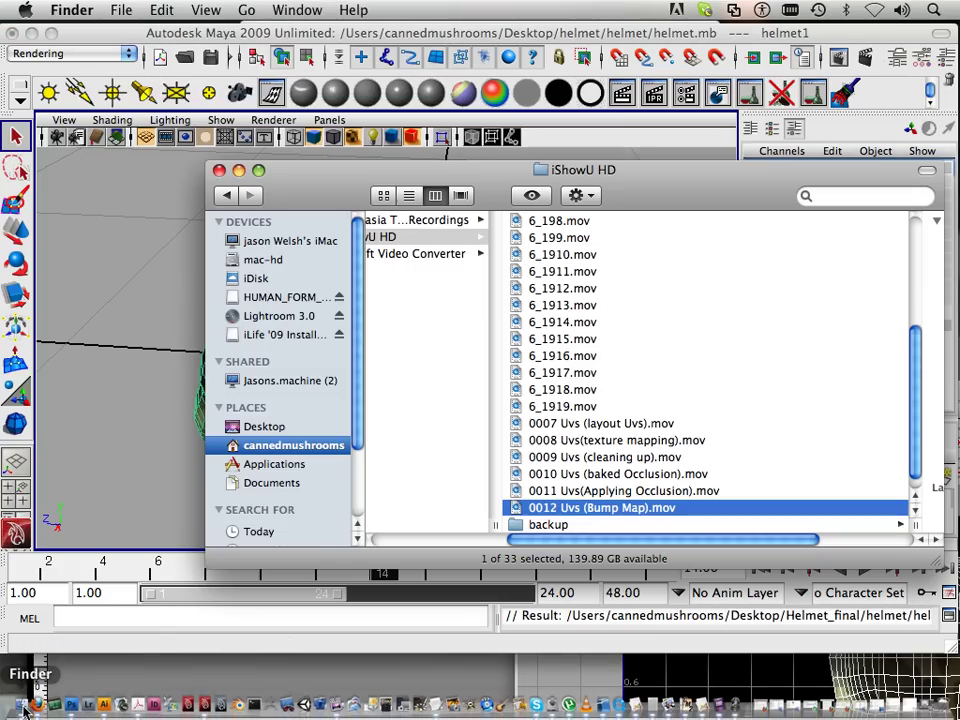
{"action": "scroll", "coordinate": [474, 516], "scroll_direction": "left", "scroll_amount": 5}
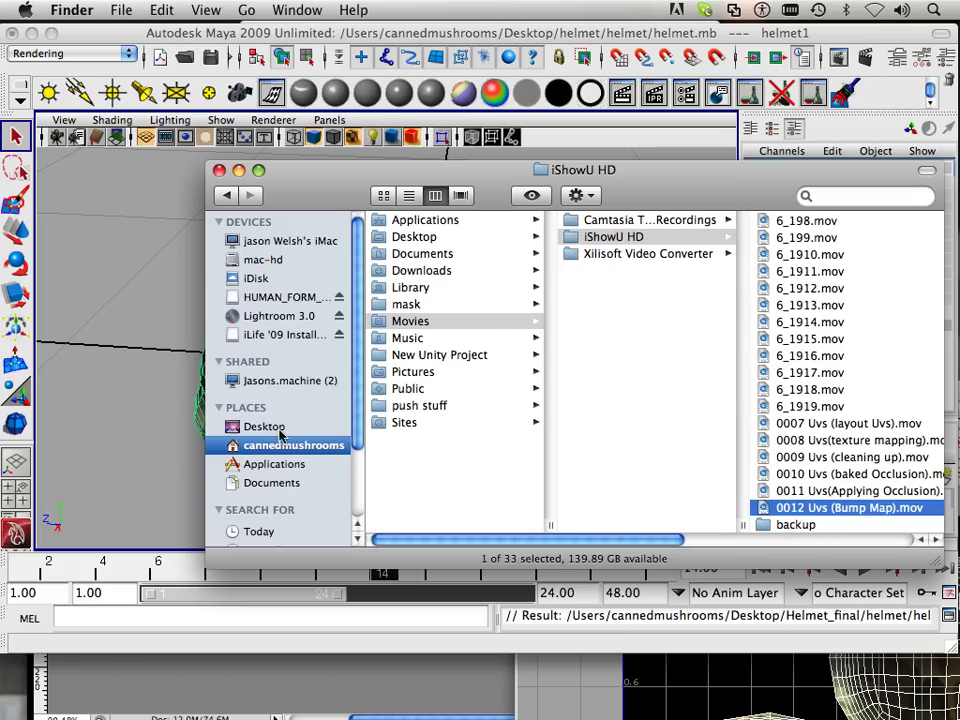
{"action": "left_click", "coordinate": [264, 427]}
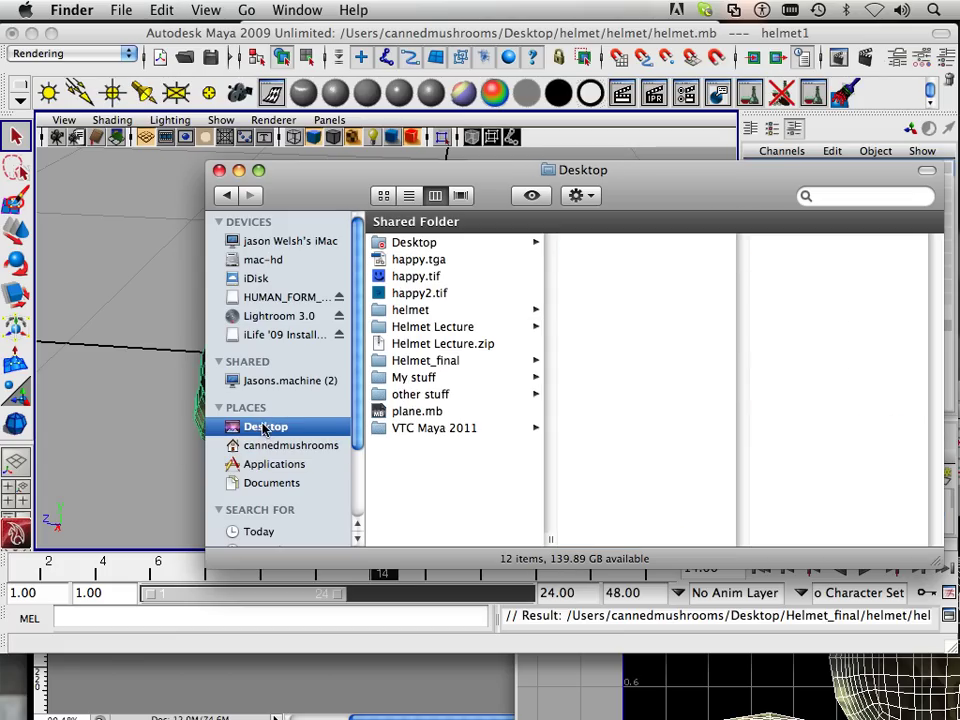
{"action": "left_click", "coordinate": [446, 361]}
{"action": "left_click", "coordinate": [626, 242]}
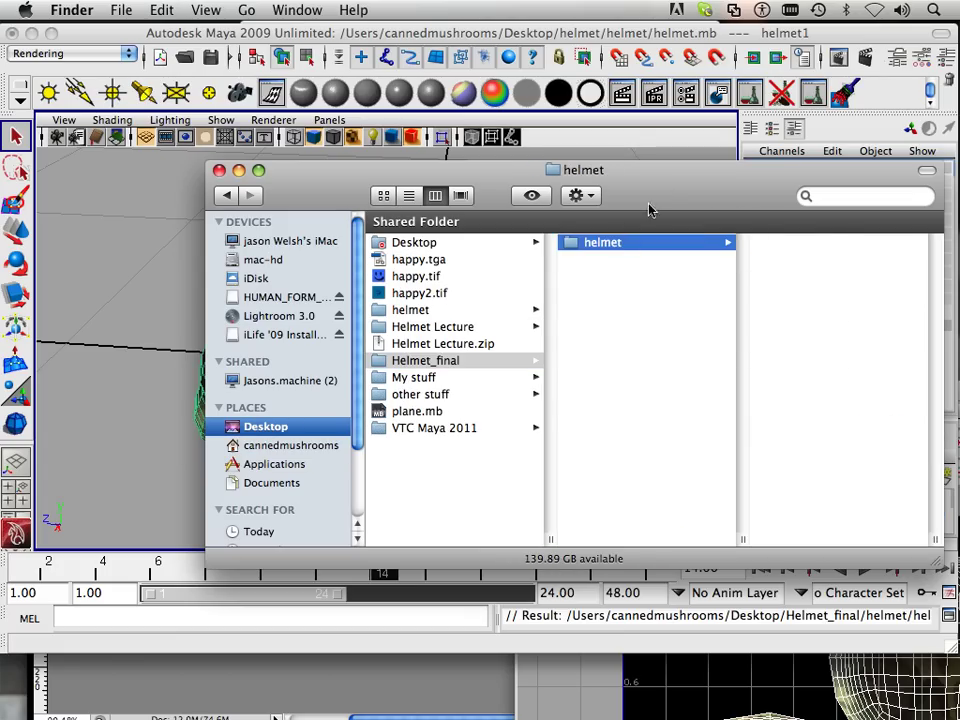
{"action": "left_click_drag", "start_coordinate": [658, 186], "coordinate": [322, 186]}
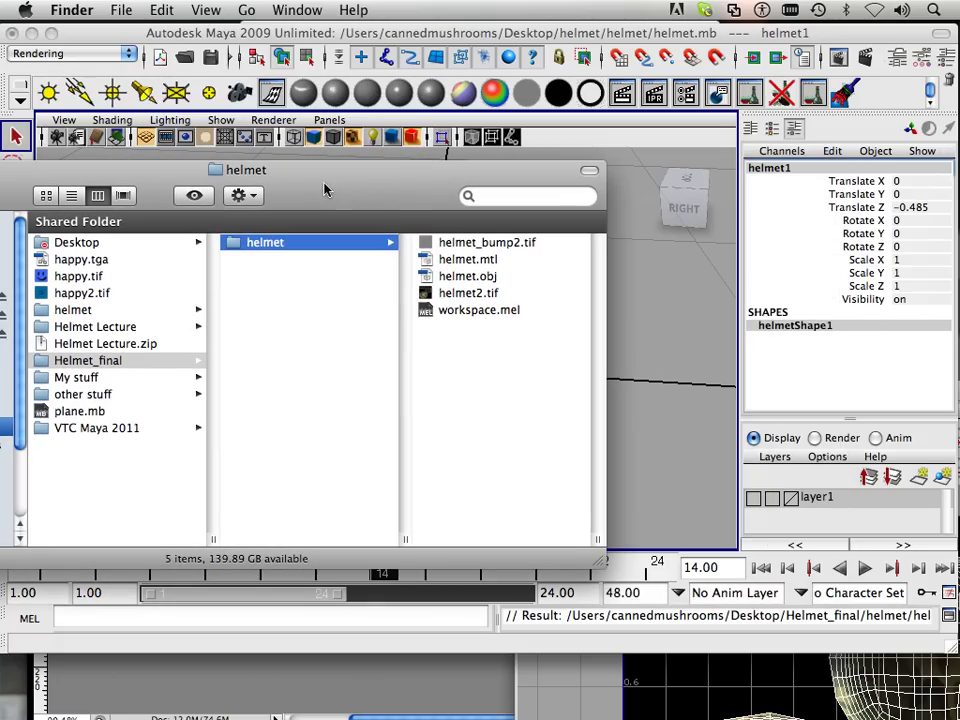
- Create a Layered Textures folder and move helmet2.tif and helmet_bump2.tif into it
{"action": "left_click", "coordinate": [467, 293]}
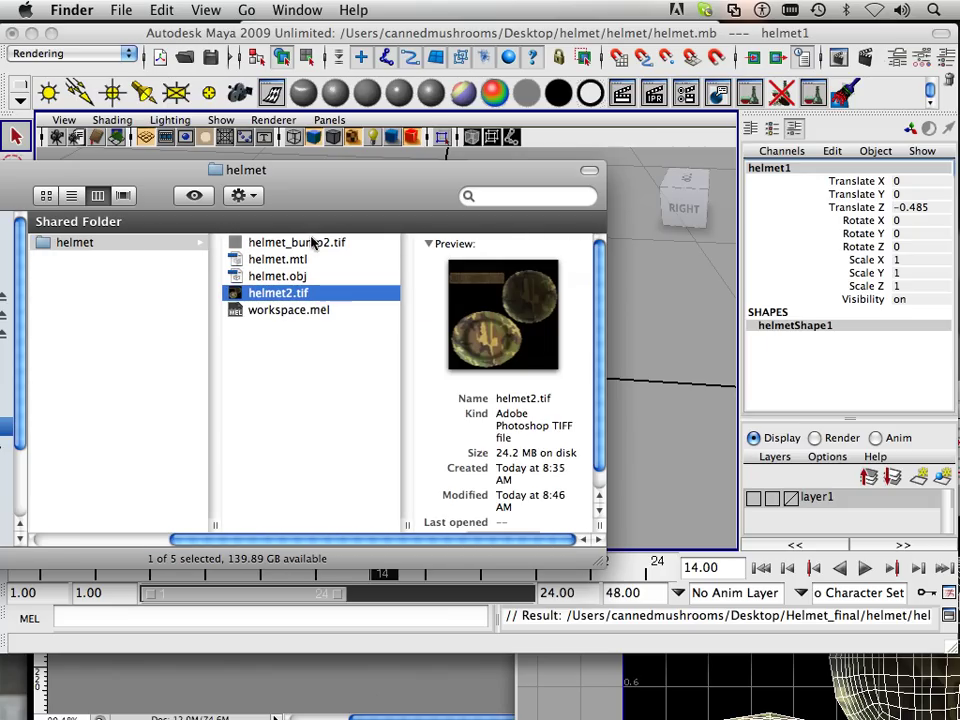
{"action": "left_click", "coordinate": [313, 243]}
{"action": "left_click", "coordinate": [307, 295]}
{"action": "right_click", "coordinate": [266, 372]}
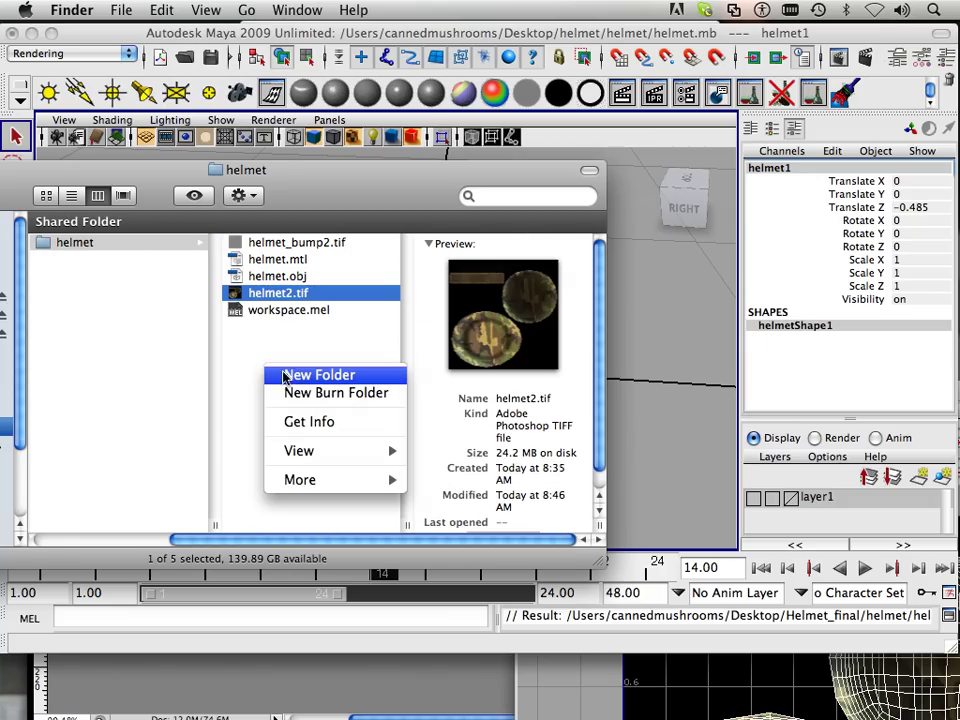
{"action": "left_click", "coordinate": [338, 378]}
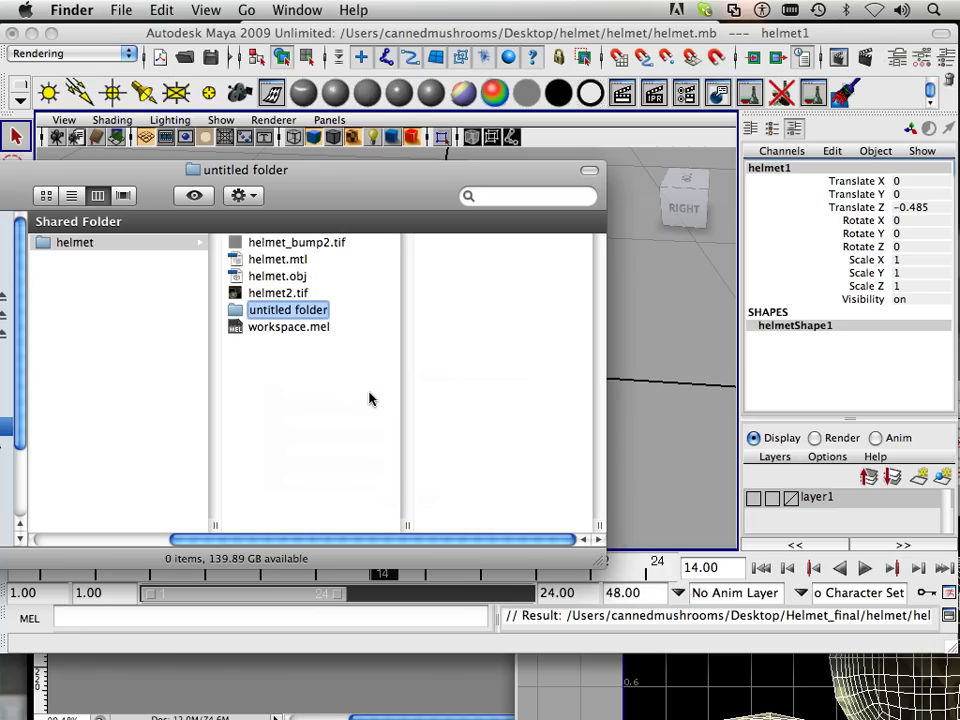
{"action": "type", "text": "Layered"}
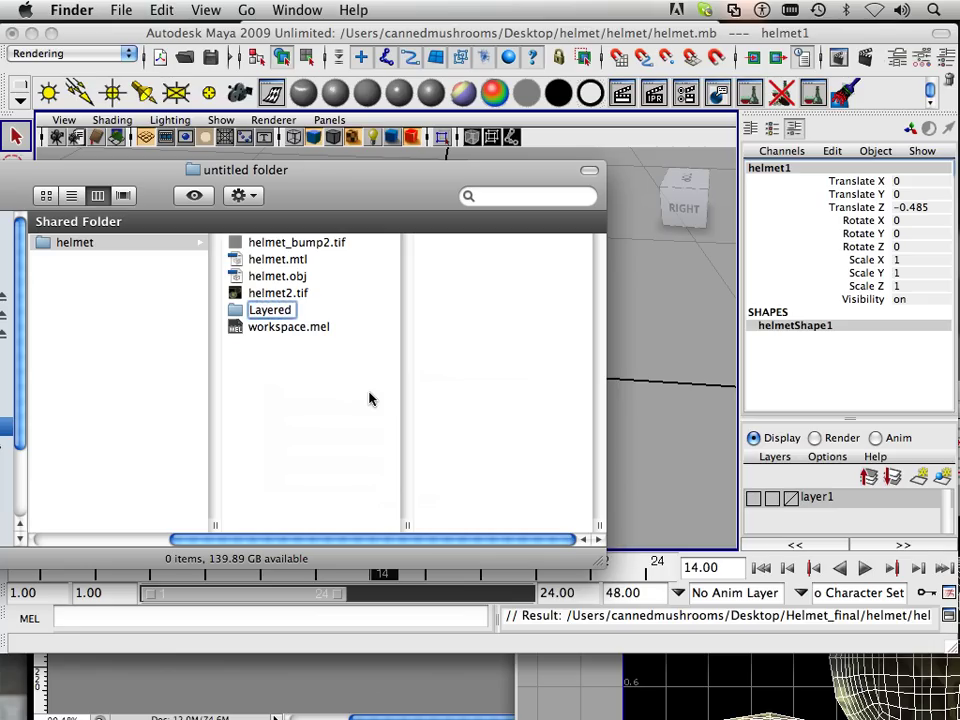
{"action": "type", "text": " Textures"}
{"action": "key", "text": "Return"}
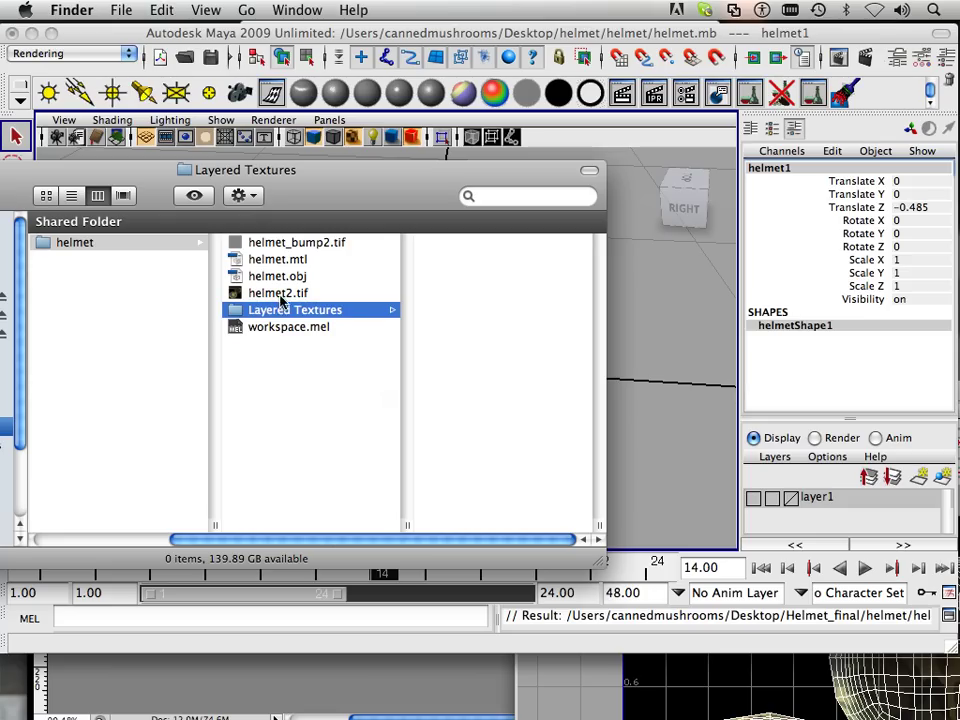
{"action": "left_click_drag", "start_coordinate": [281, 296], "coordinate": [279, 316]}
{"action": "left_click_drag", "start_coordinate": [289, 242], "coordinate": [284, 310]}
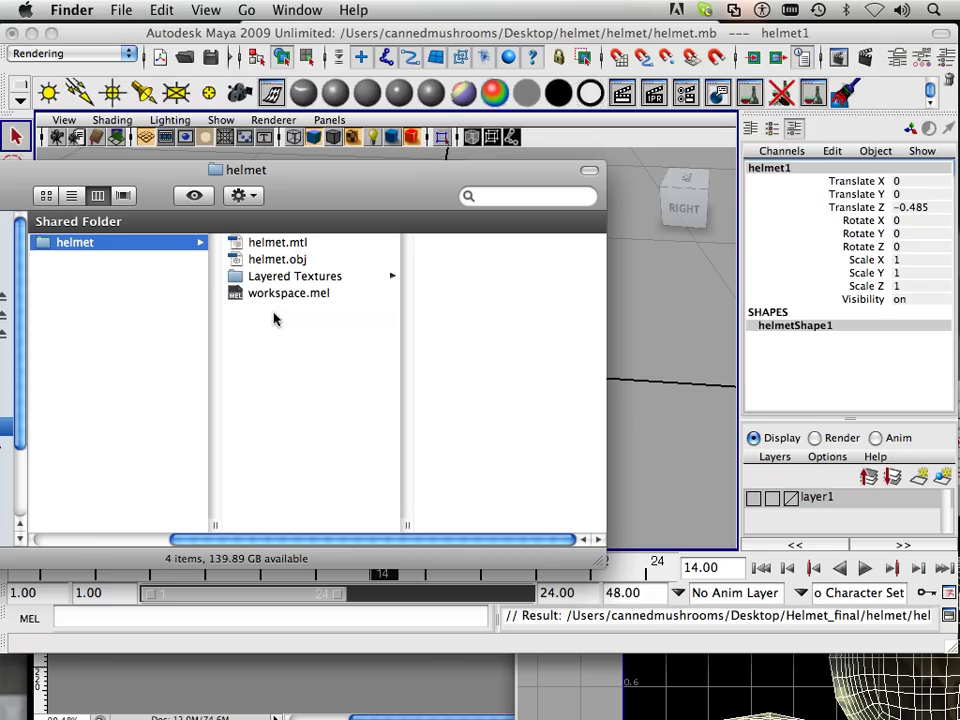
- Open Layered Textures and bring up the context menu for helmet2.tif
{"action": "left_click", "coordinate": [238, 276]}
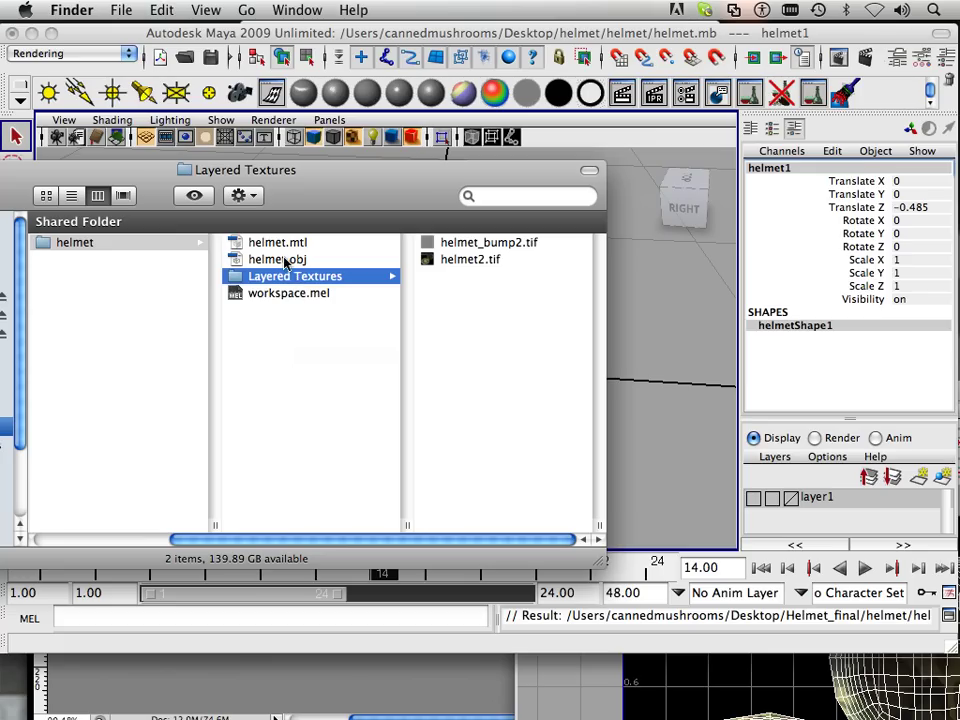
{"action": "left_click", "coordinate": [337, 376]}
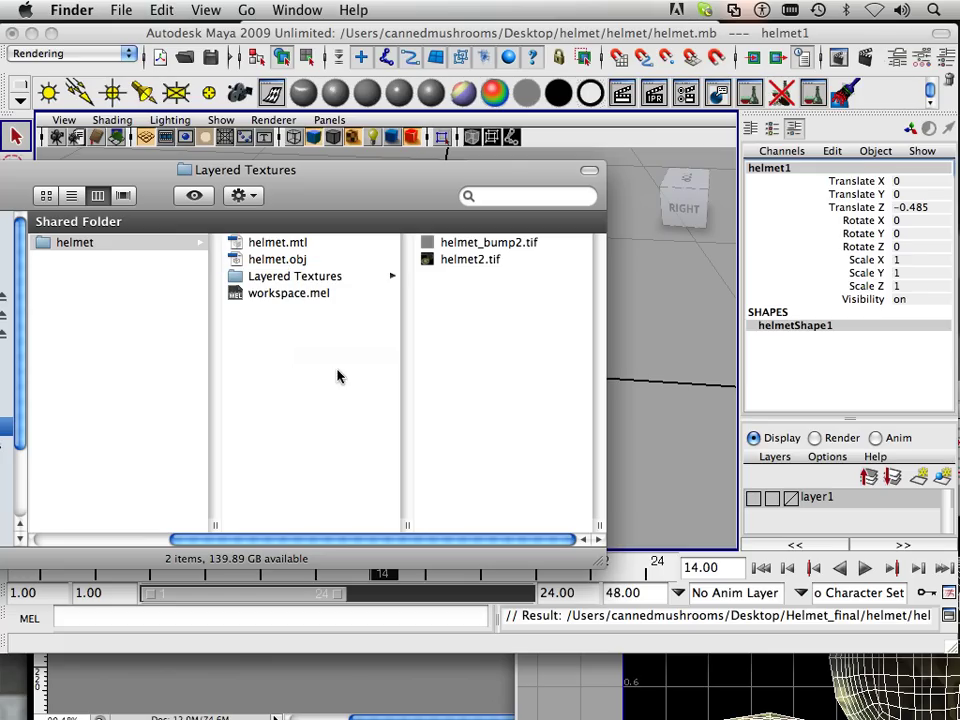
{"action": "left_click", "coordinate": [240, 276]}
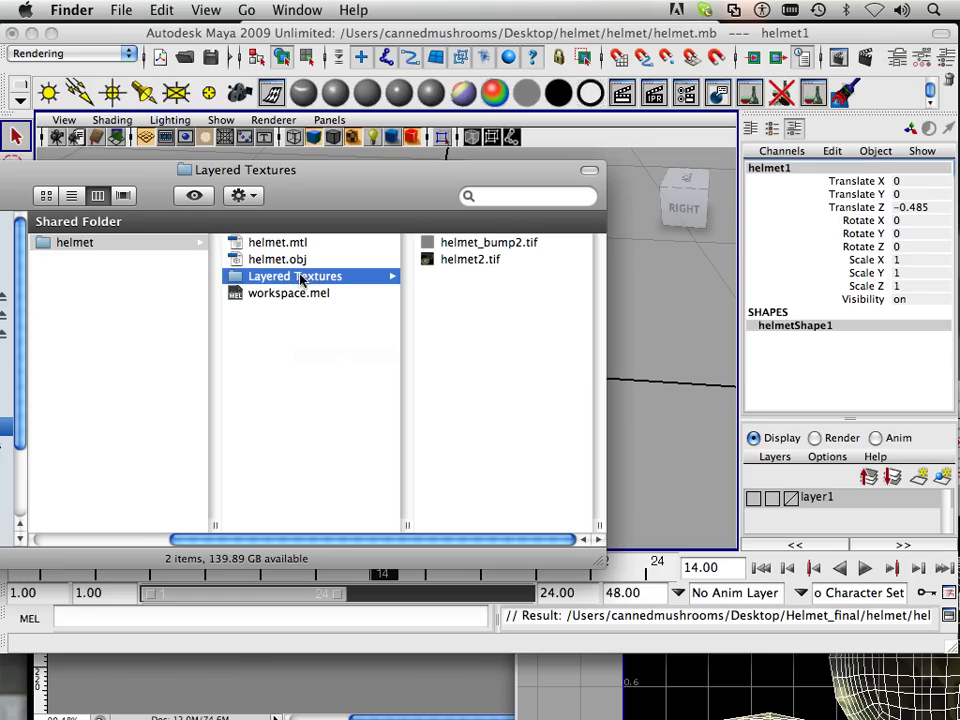
{"action": "left_click_drag", "start_coordinate": [500, 286], "coordinate": [459, 234]}
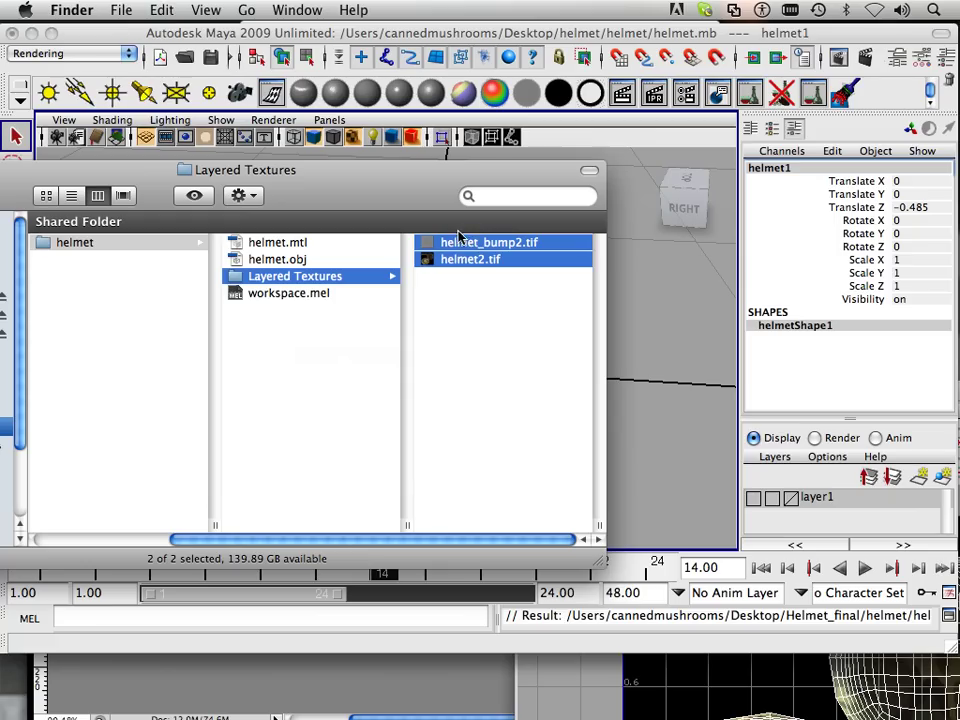
{"action": "left_click", "coordinate": [476, 294]}
{"action": "left_click", "coordinate": [456, 260]}
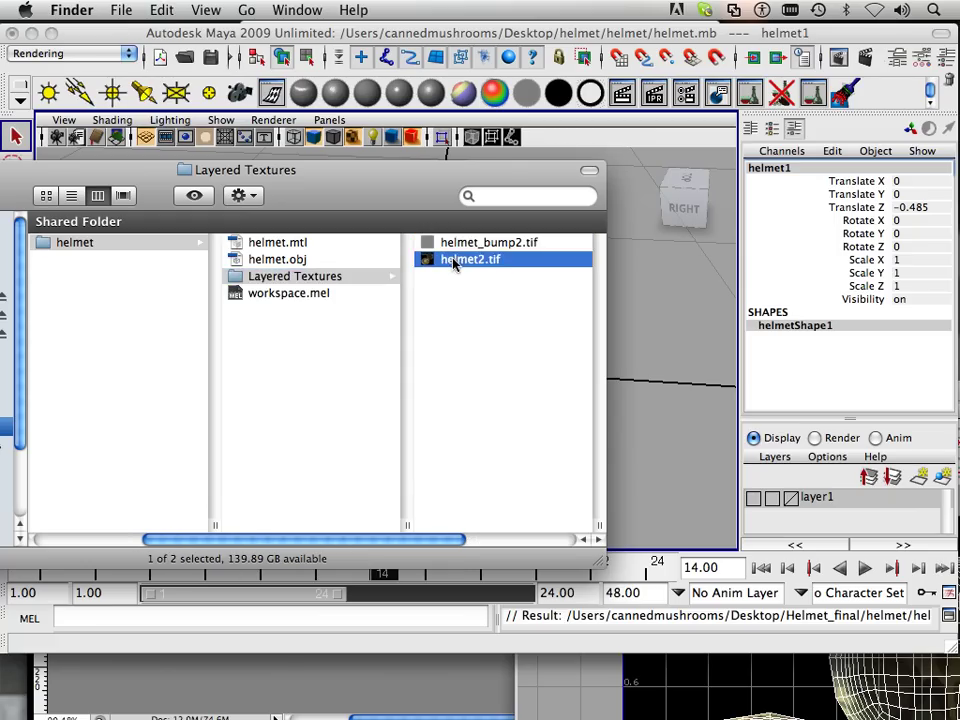
{"action": "right_click", "coordinate": [368, 260]}
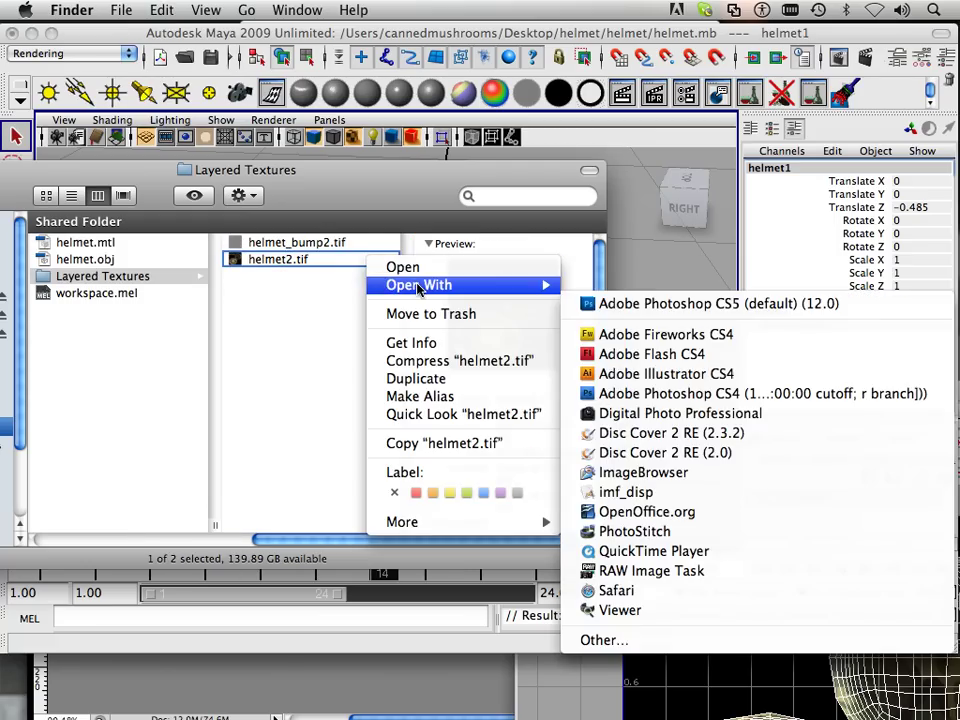
{"action": "left_click", "coordinate": [333, 308]}
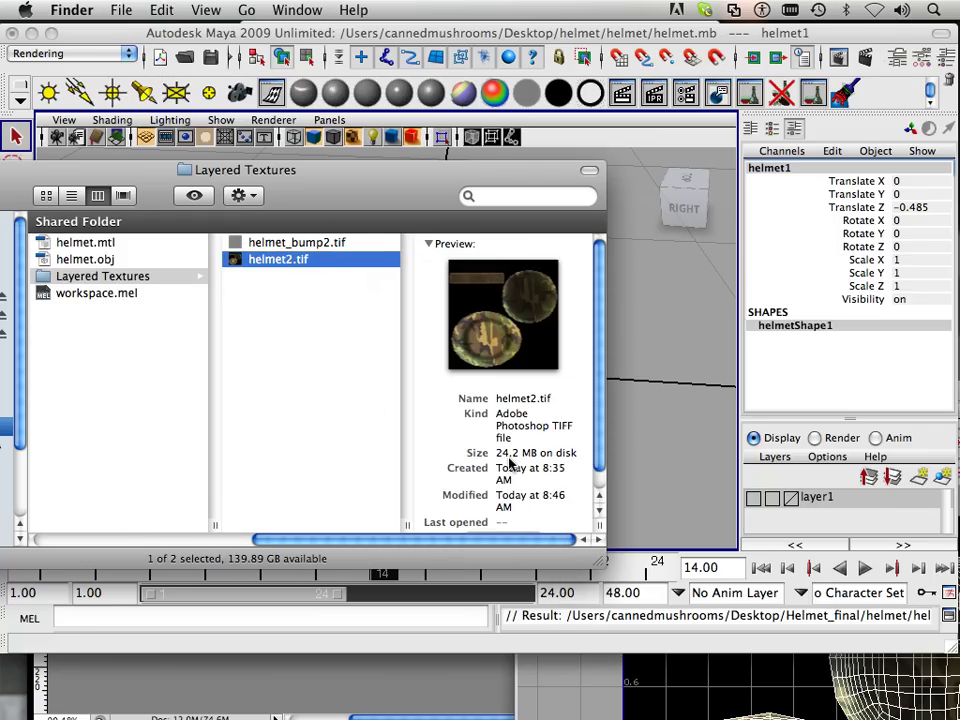
{"action": "right_click", "coordinate": [311, 266]}
{"action": "left_click", "coordinate": [281, 275]}
{"action": "right_click", "coordinate": [281, 264]}
- Open helmet2.tif with Adobe Photoshop CS5 from the Open With list
{"action": "mouse_move", "coordinate": [310, 285]}
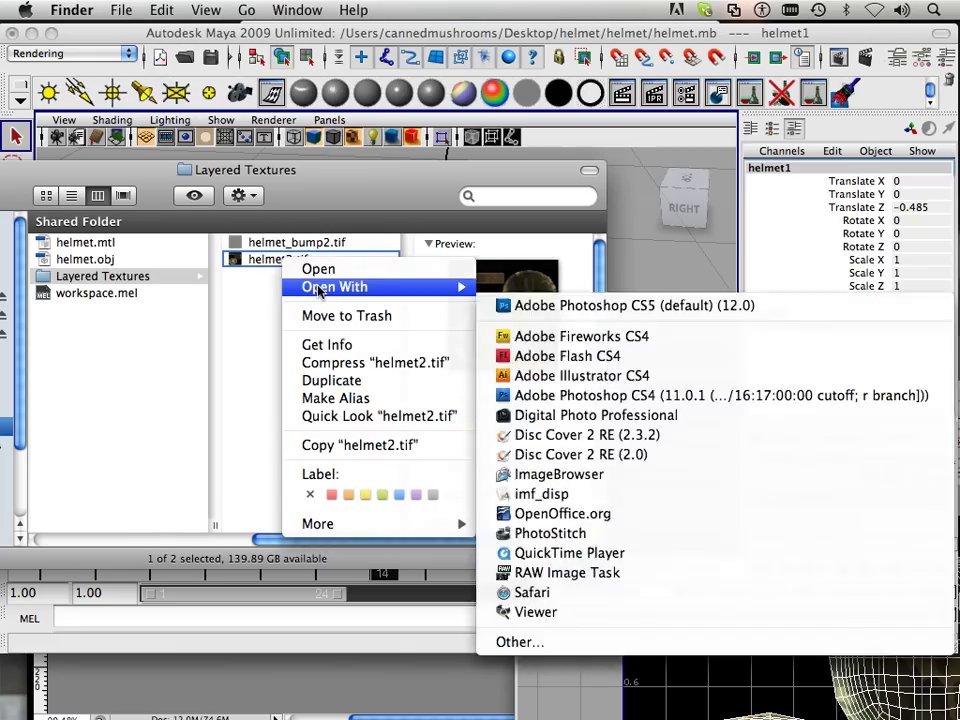
{"action": "left_click", "coordinate": [545, 312]}
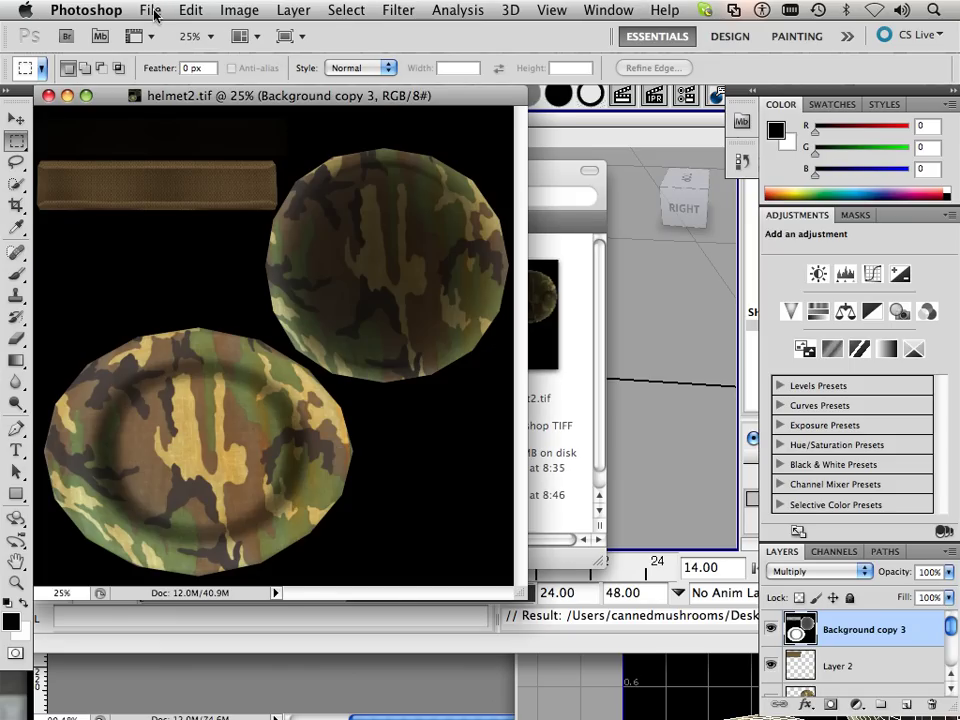
- Save As into the helmet folder as a flattened copy without layers
{"action": "left_click", "coordinate": [150, 10]}
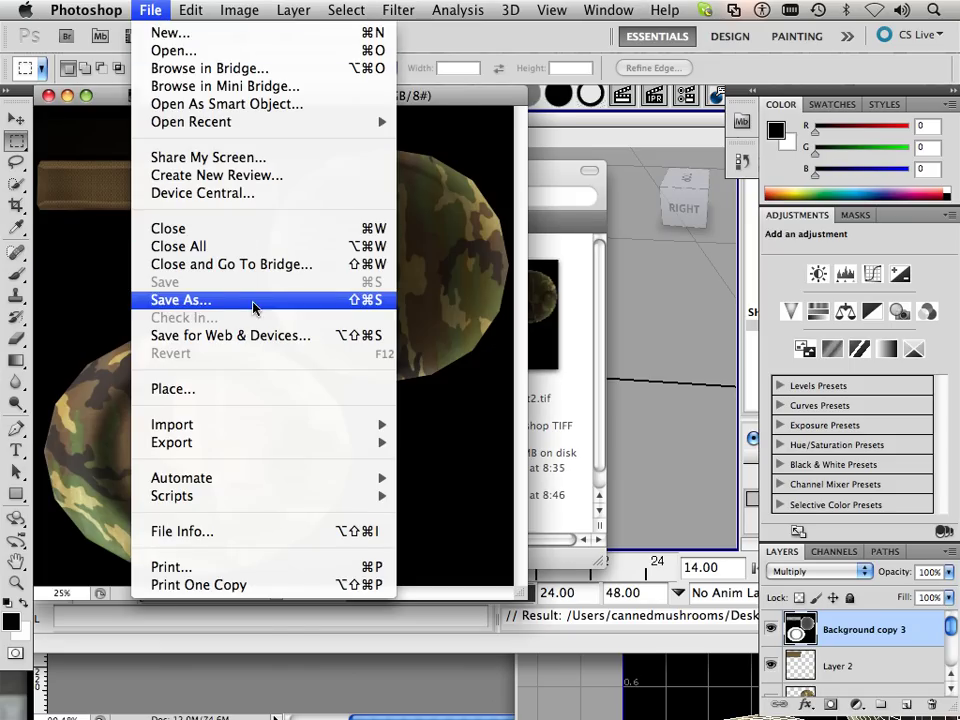
{"action": "left_click", "coordinate": [189, 226]}
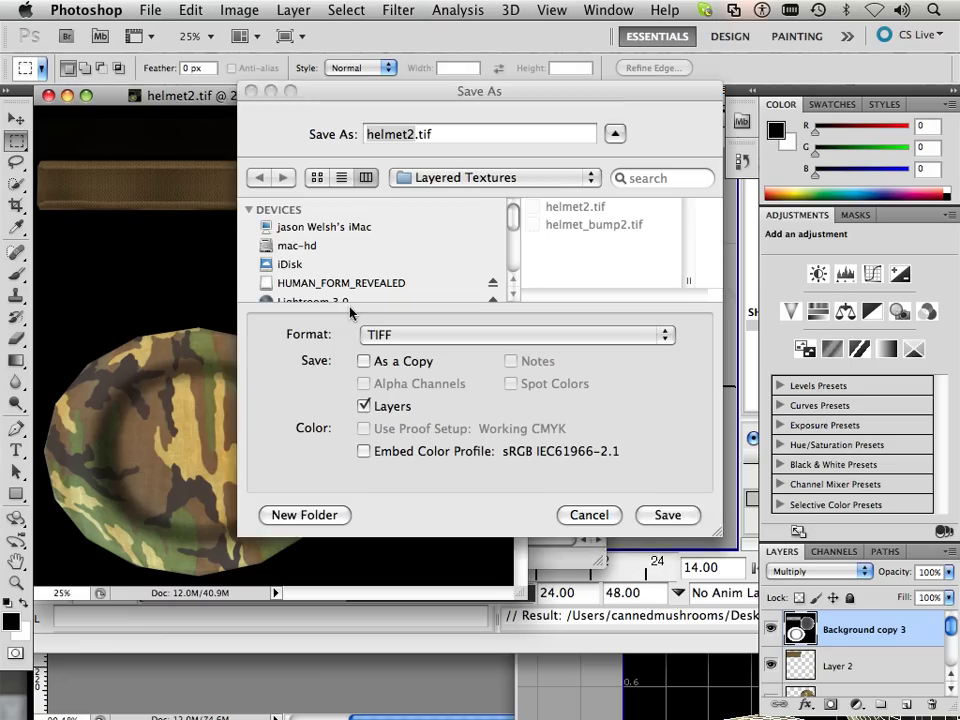
{"action": "left_click", "coordinate": [576, 180]}
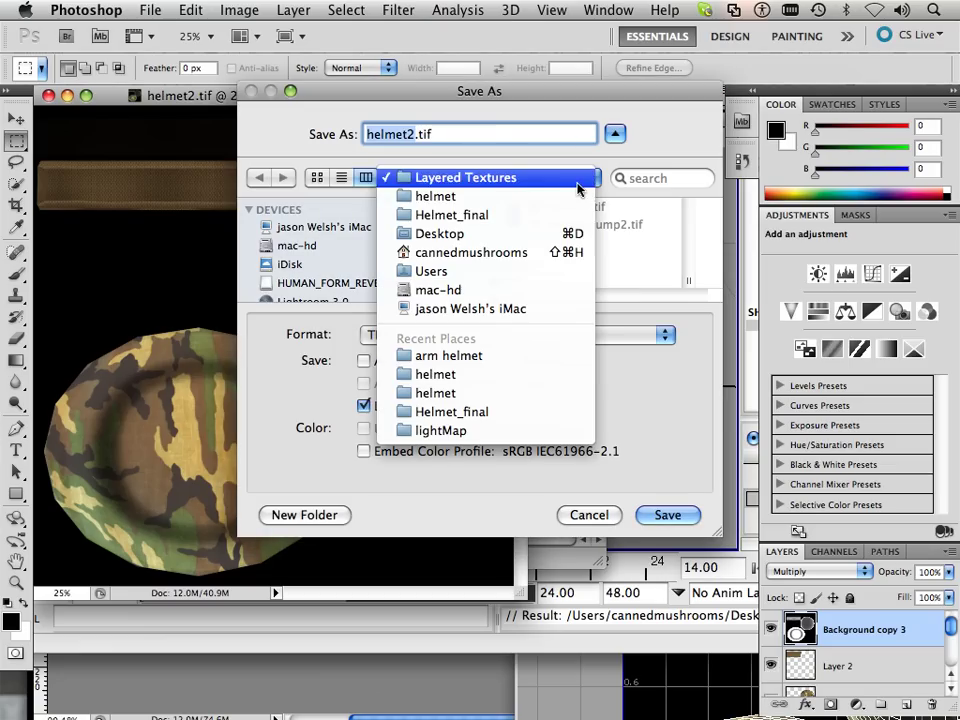
{"action": "left_click", "coordinate": [562, 197]}
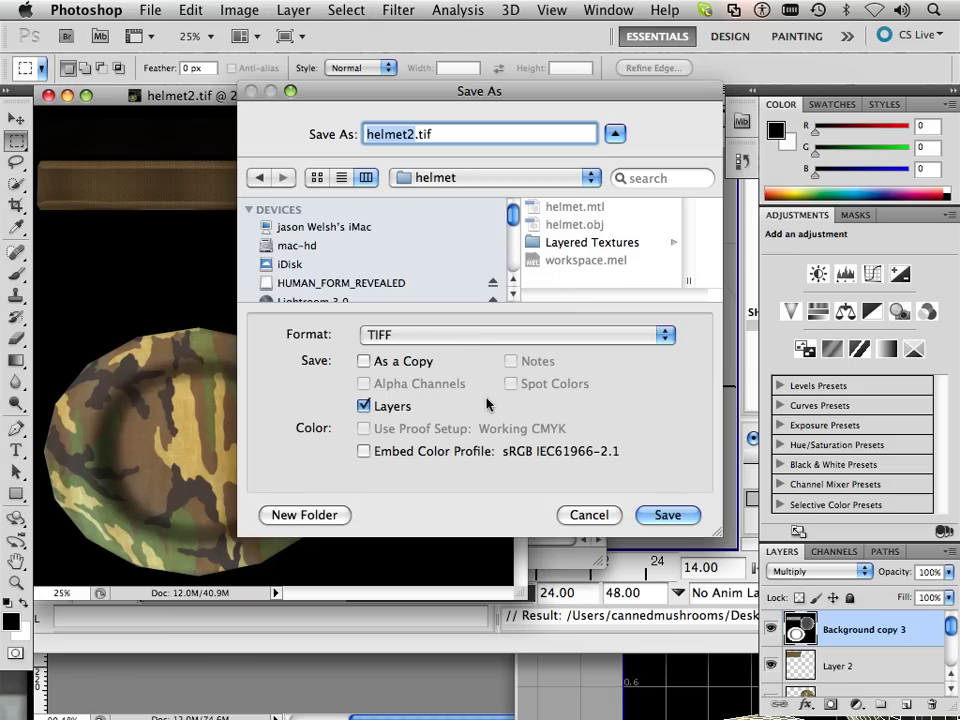
{"action": "left_click", "coordinate": [364, 406]}
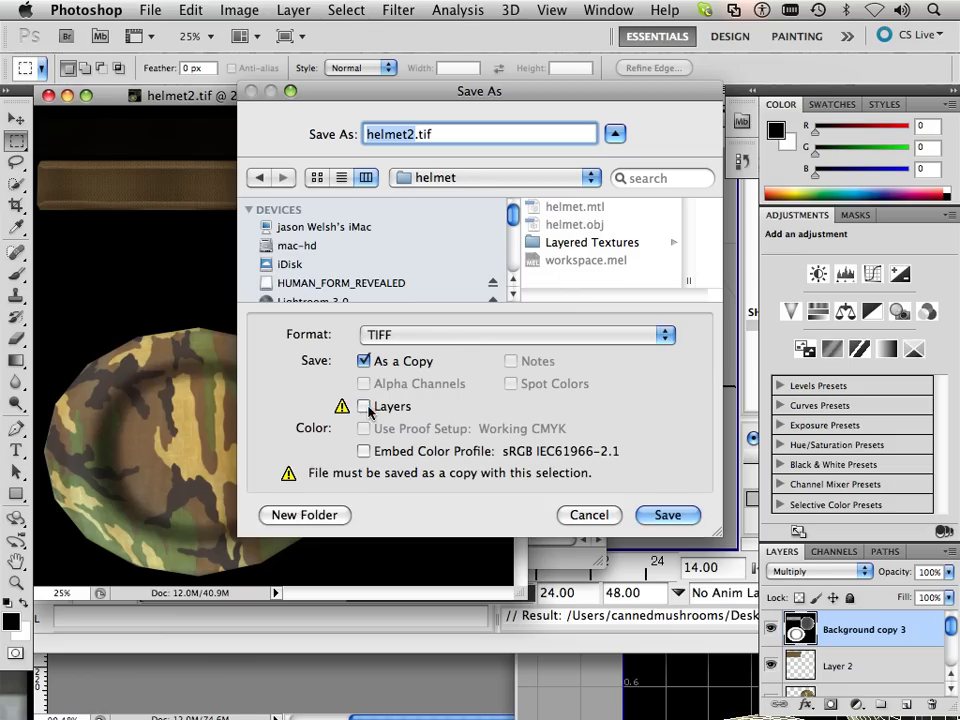
- Name the copy helmet_color.tif and save it, accepting the TIFF options
{"action": "left_click", "coordinate": [414, 133]}
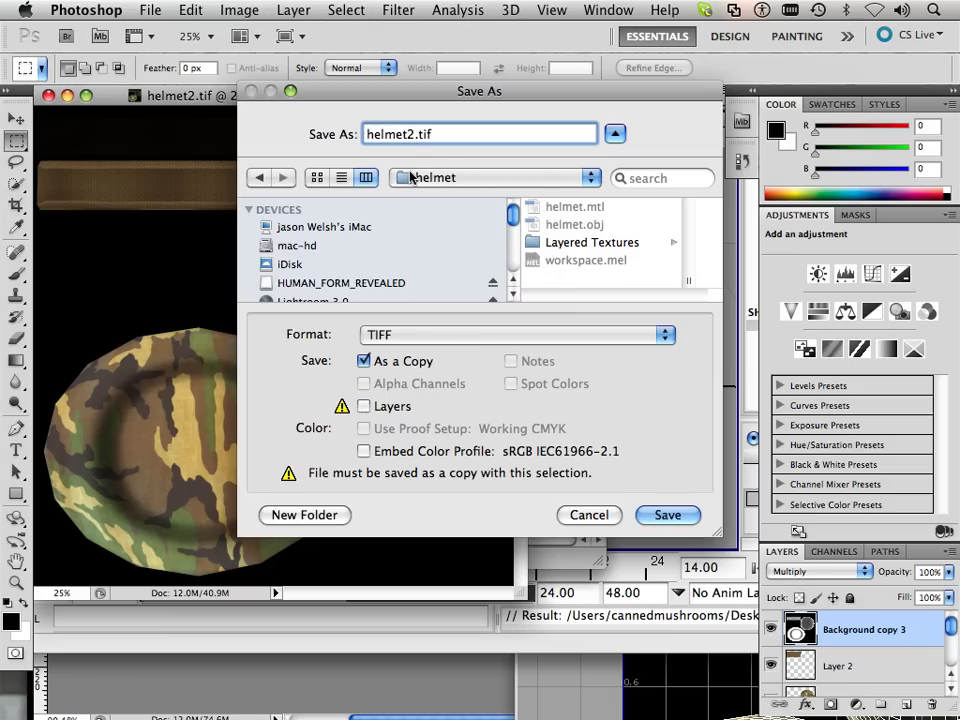
{"action": "key", "text": "BackSpace"}
{"action": "type", "text": "_color"}
{"action": "left_click", "coordinate": [668, 515]}
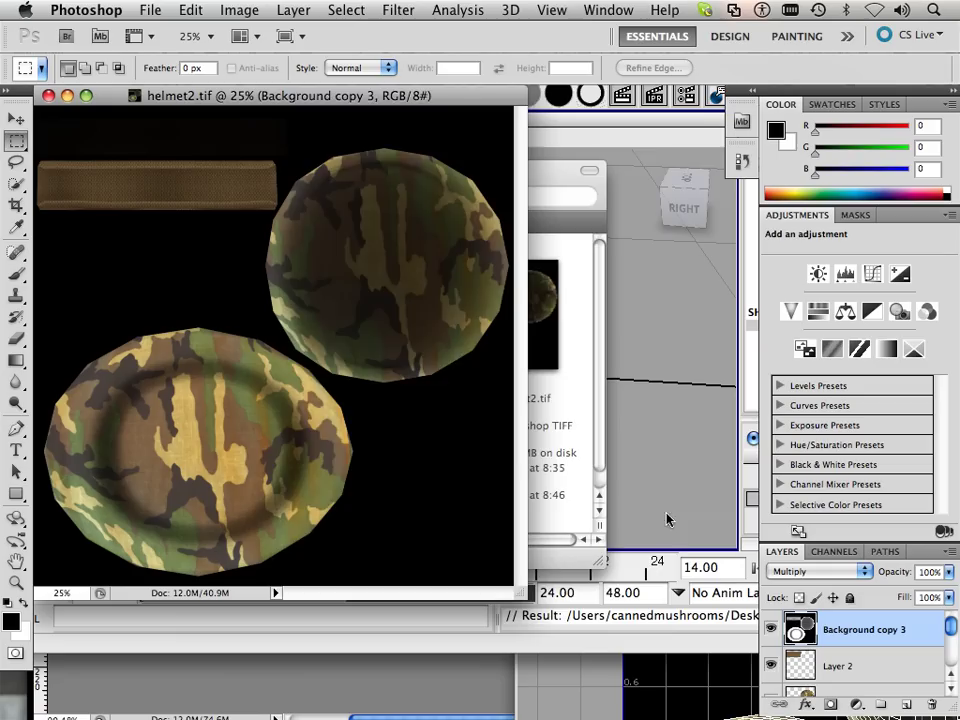
{"action": "left_click", "coordinate": [607, 134]}
{"action": "left_click_drag", "start_coordinate": [139, 106], "coordinate": [240, 197]}
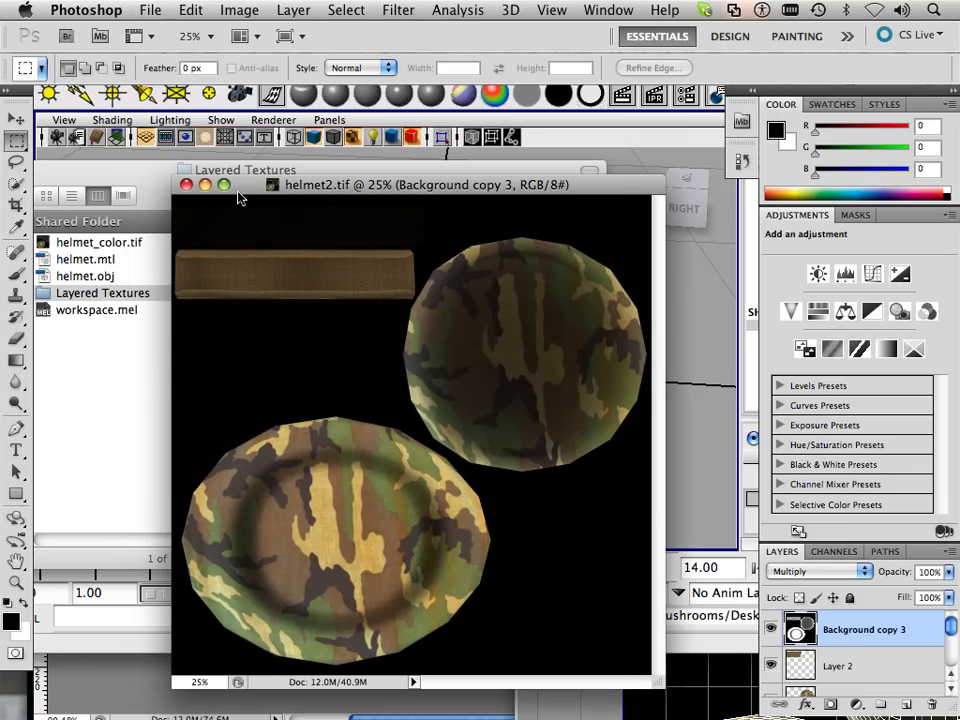
- Close helmet2.tif and open helmet_bump2.tif from Layered Textures in Photoshop CS5
{"action": "left_click", "coordinate": [185, 186]}
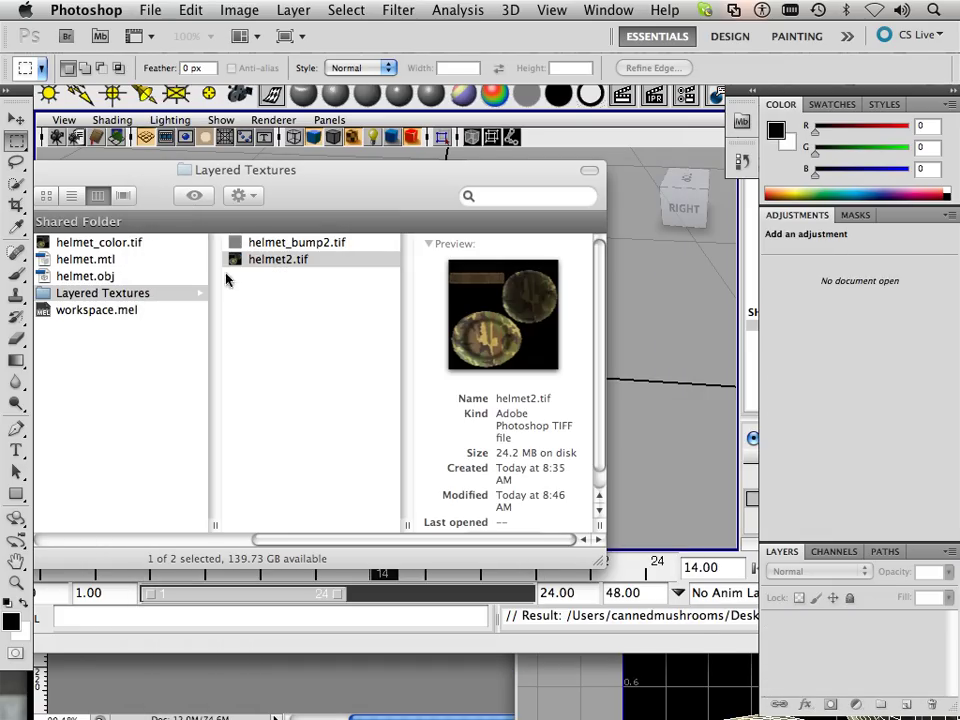
{"action": "left_click", "coordinate": [305, 244]}
{"action": "right_click", "coordinate": [319, 248]}
{"action": "mouse_move", "coordinate": [345, 268]}
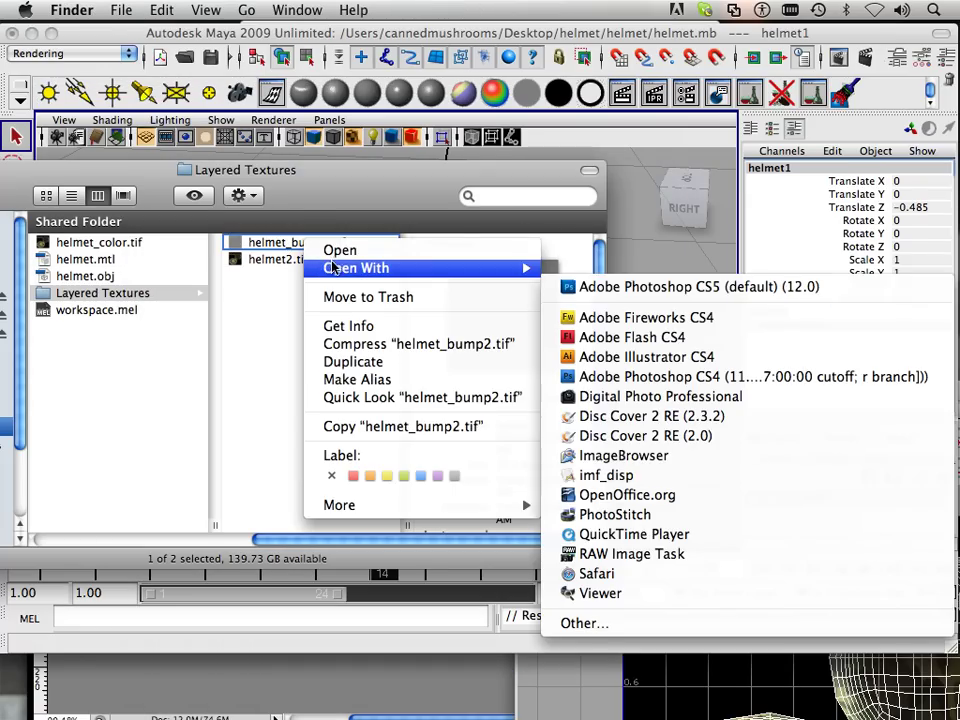
{"action": "left_click", "coordinate": [555, 284]}
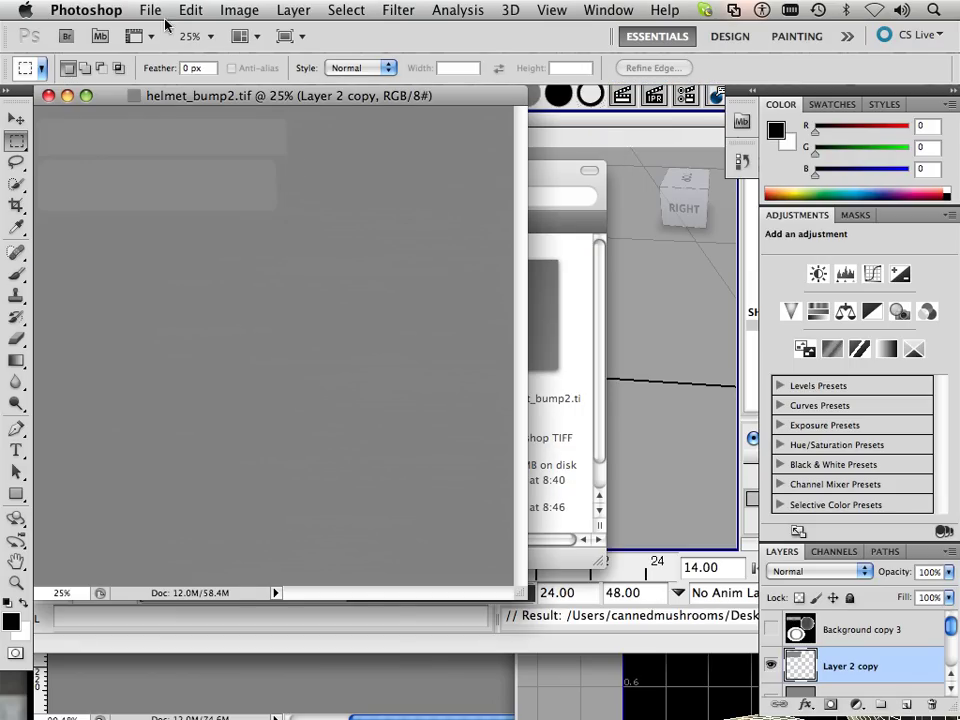
- Save the bump texture as helmet_bump.tif in the helmet folder, accepting the TIFF options
{"action": "left_click", "coordinate": [152, 12]}
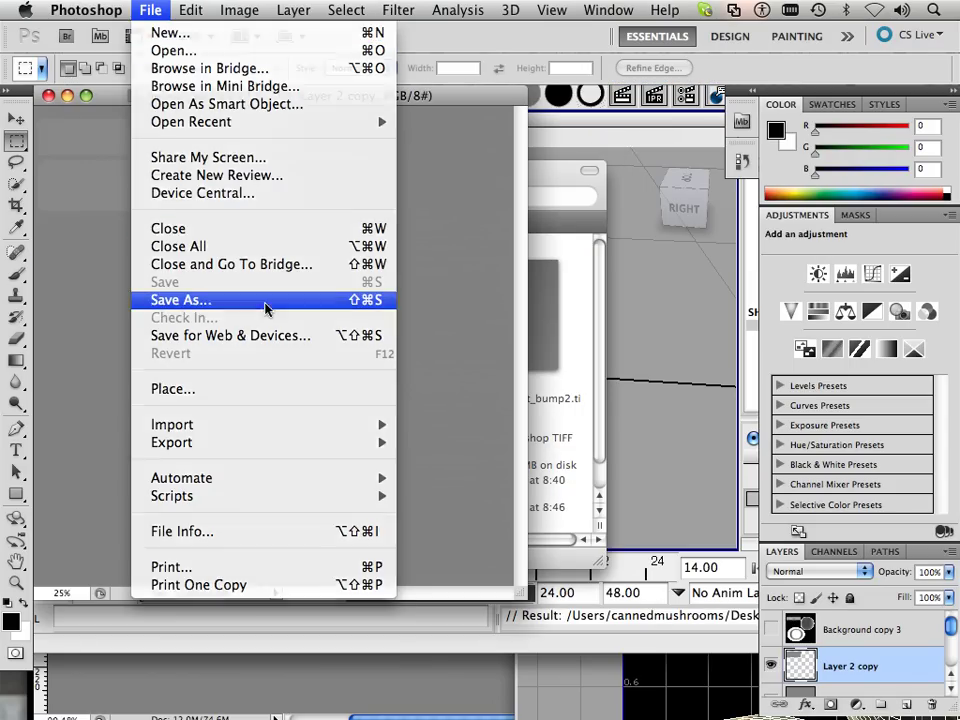
{"action": "left_click", "coordinate": [267, 300]}
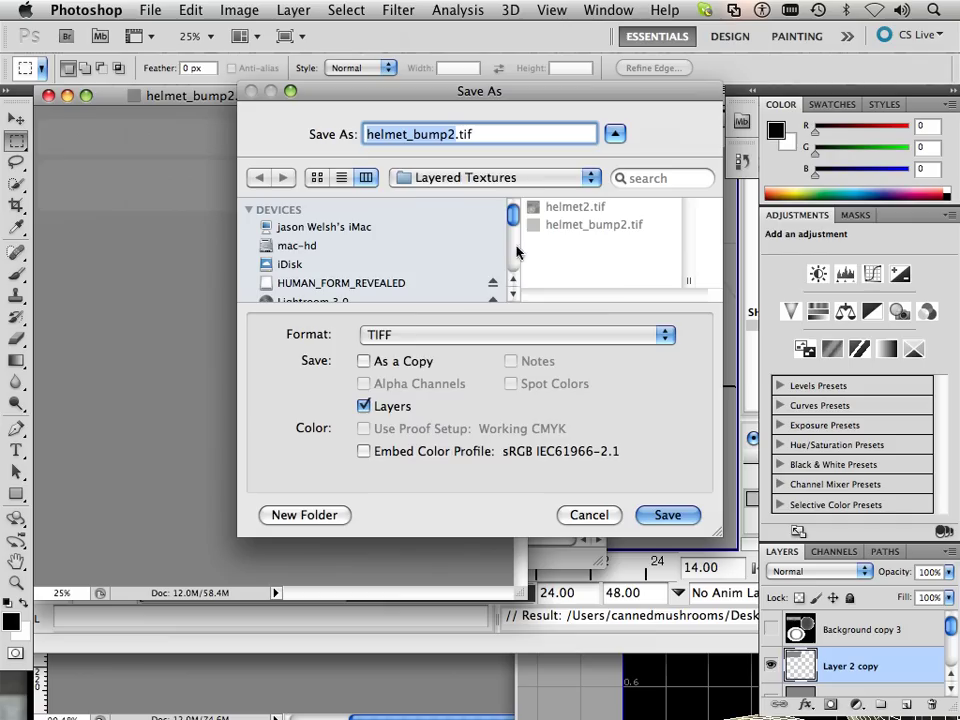
{"action": "left_click", "coordinate": [527, 180]}
{"action": "left_click", "coordinate": [430, 195]}
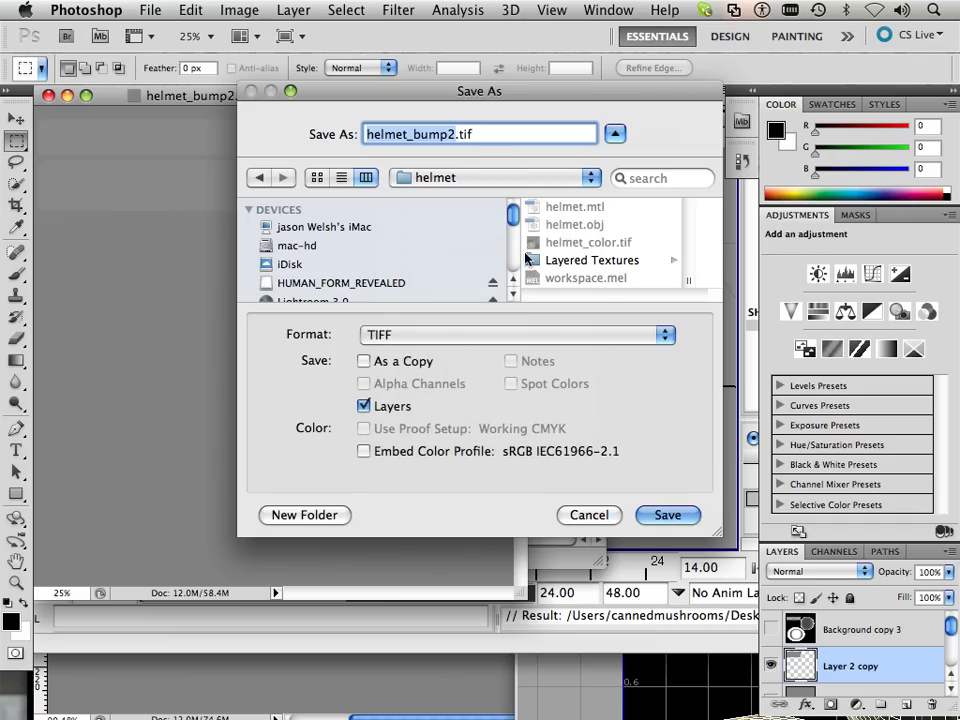
{"action": "left_click", "coordinate": [582, 242]}
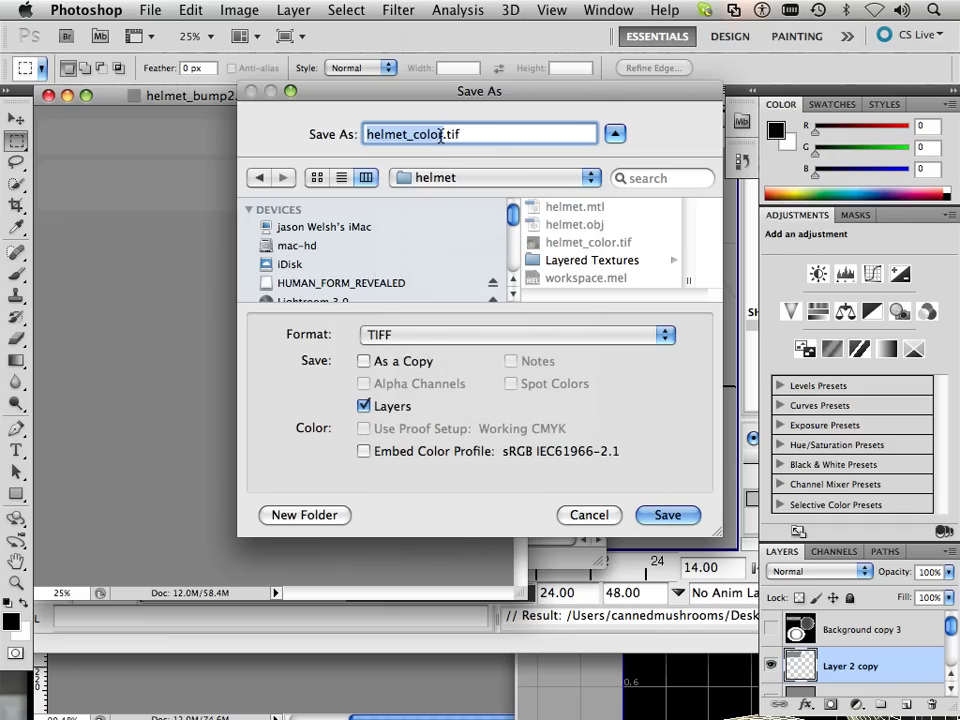
{"action": "left_click", "coordinate": [441, 135]}
{"action": "key", "text": "BackSpace"}
{"action": "key", "text": "BackSpace"}
{"action": "key", "text": "BackSpace"}
{"action": "key", "text": "BackSpace"}
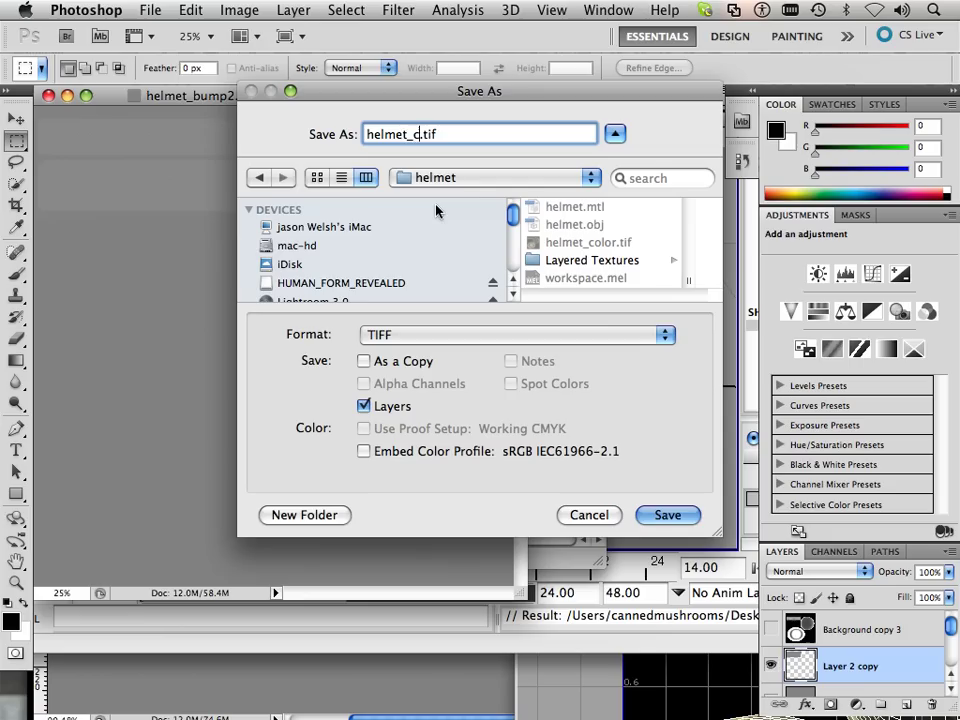
{"action": "key", "text": "BackSpace"}
{"action": "type", "text": "bump"}
{"action": "left_click", "coordinate": [667, 514]}
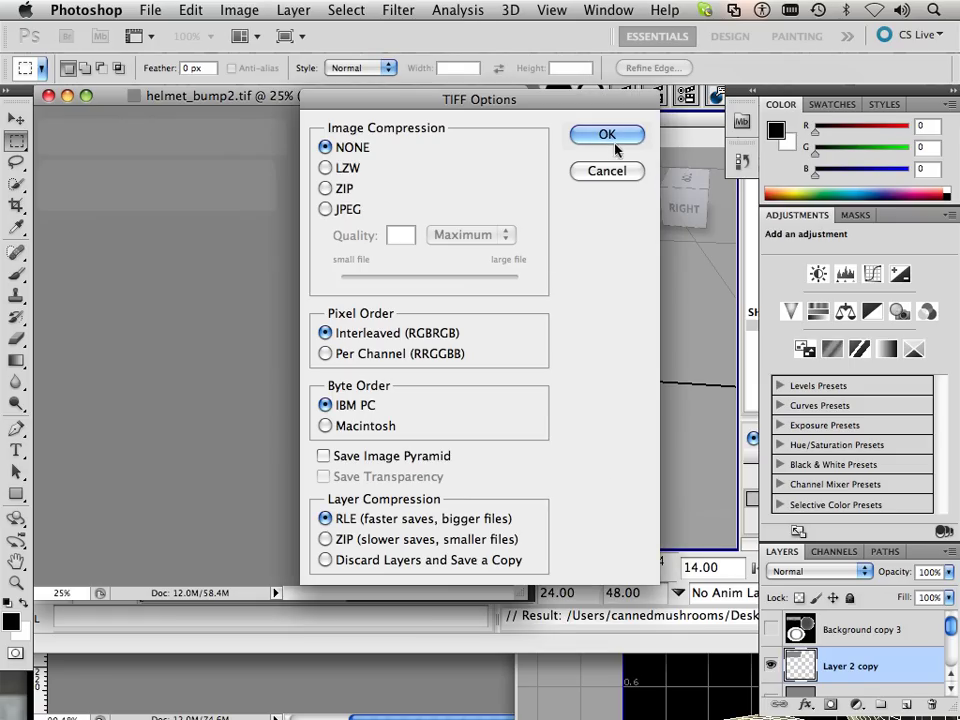
{"action": "left_click", "coordinate": [614, 142]}
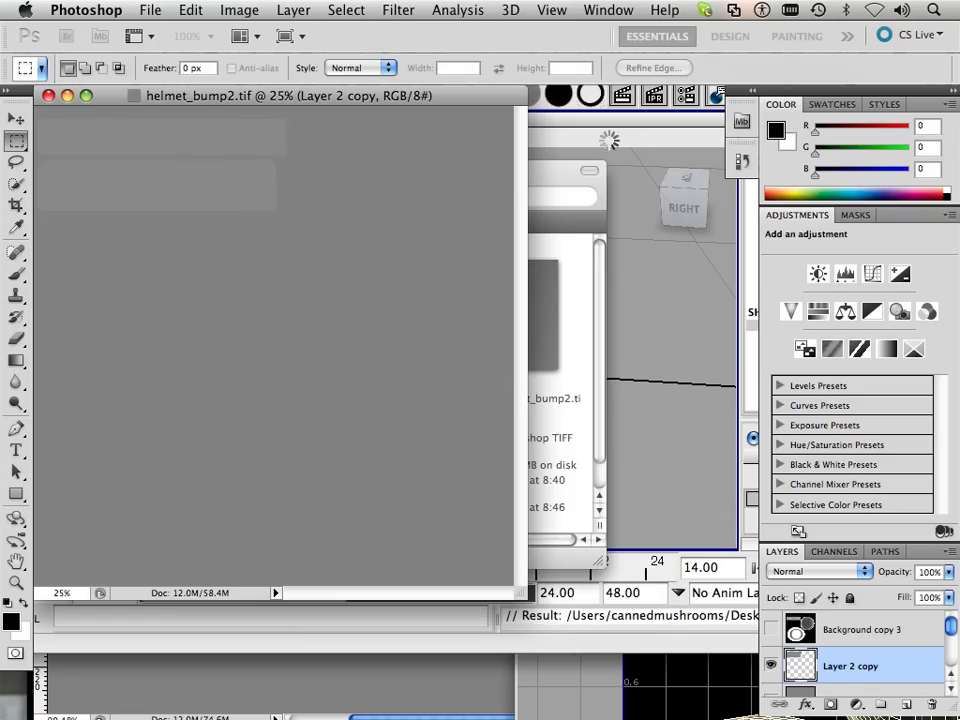
- Back in Maya, replace the textured helmet scene with a new empty scene without saving
{"action": "left_click", "coordinate": [627, 244]}
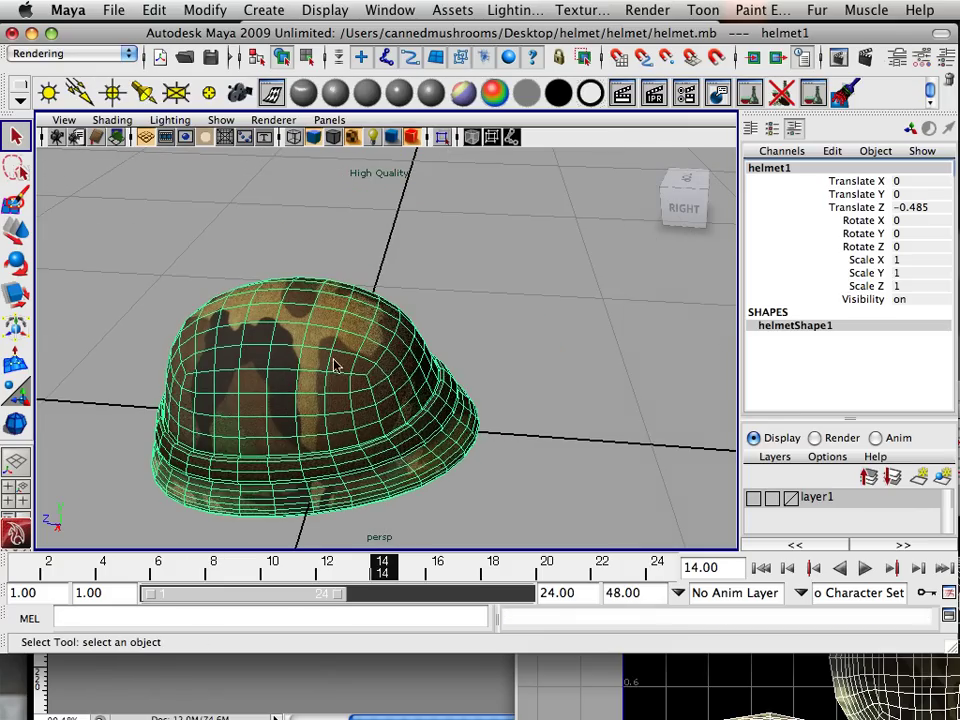
{"action": "right_click_drag", "start_coordinate": [336, 365], "coordinate": [356, 347], "text": "alt"}
{"action": "left_click_drag", "start_coordinate": [356, 347], "coordinate": [270, 184], "text": "alt"}
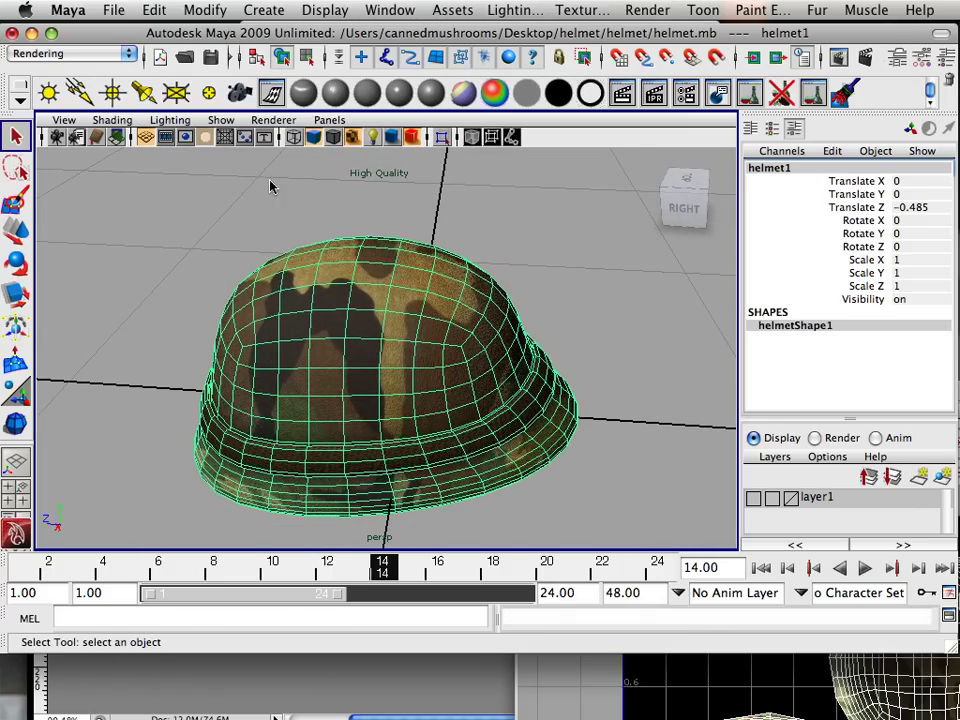
{"action": "left_click", "coordinate": [112, 10]}
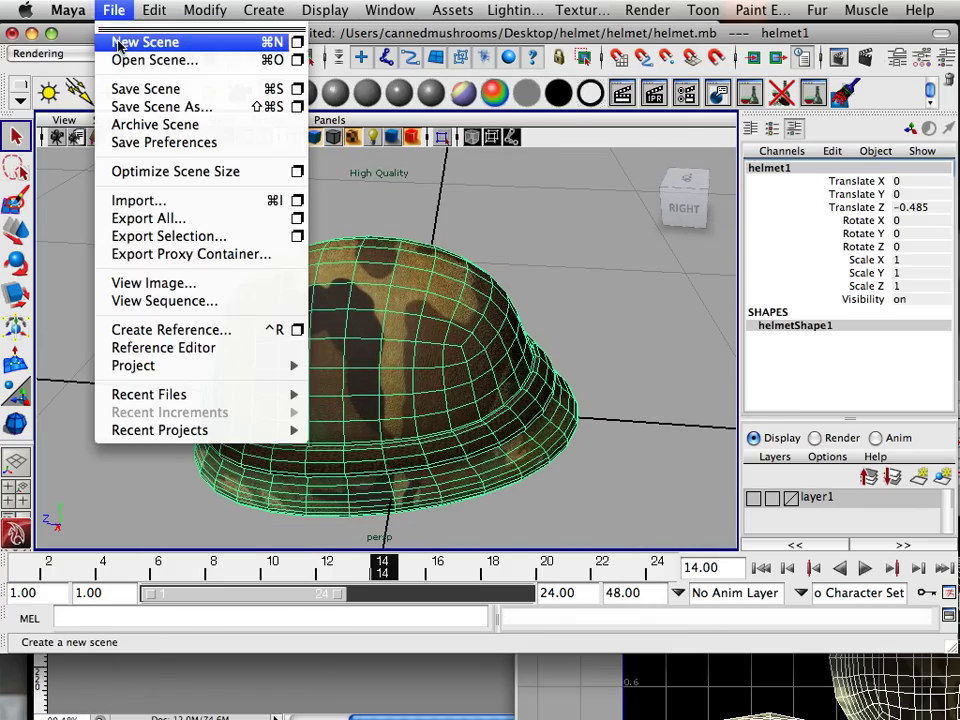
{"action": "left_click", "coordinate": [118, 44]}
{"action": "left_click", "coordinate": [416, 252]}
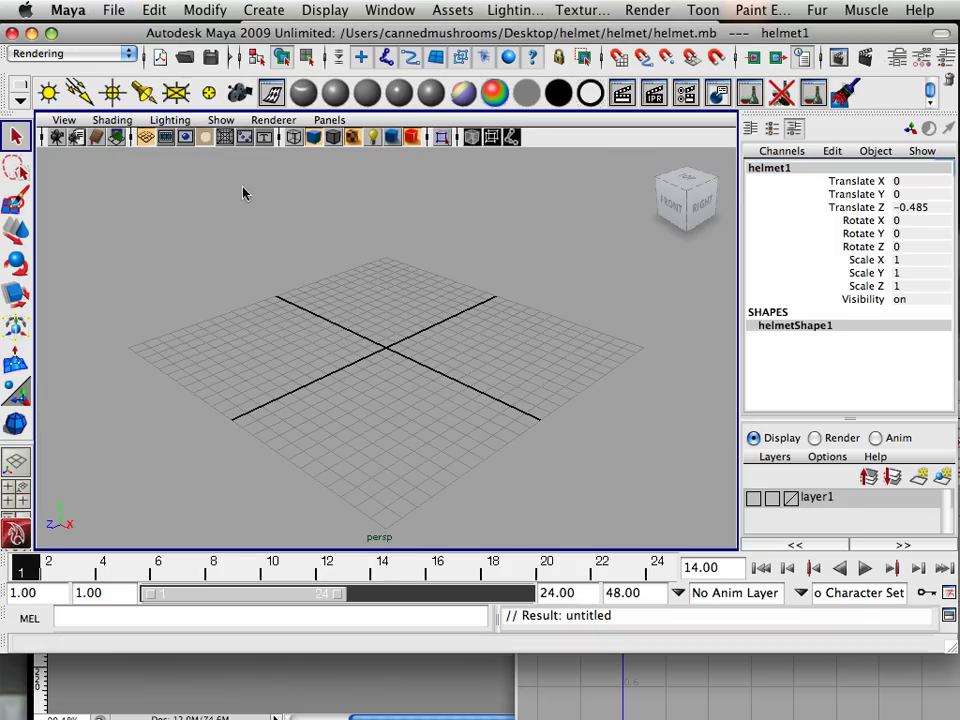
- Start an import and select helmet.obj from the helmet folder
{"action": "left_click", "coordinate": [112, 10]}
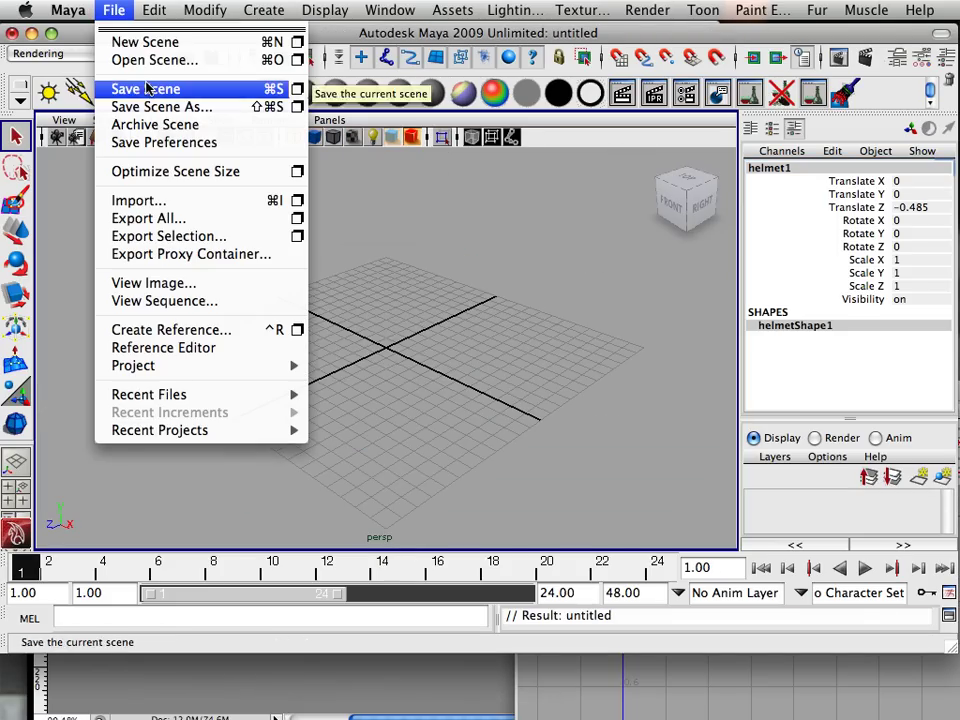
{"action": "left_click", "coordinate": [160, 200]}
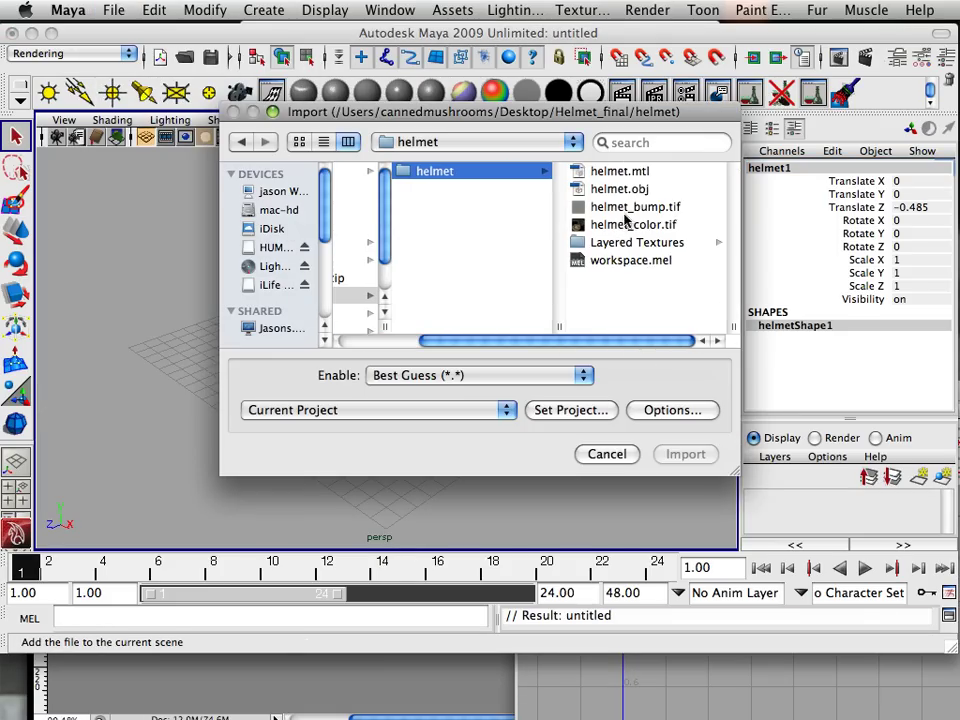
{"action": "scroll", "coordinate": [542, 228], "scroll_direction": "right", "scroll_amount": 3}
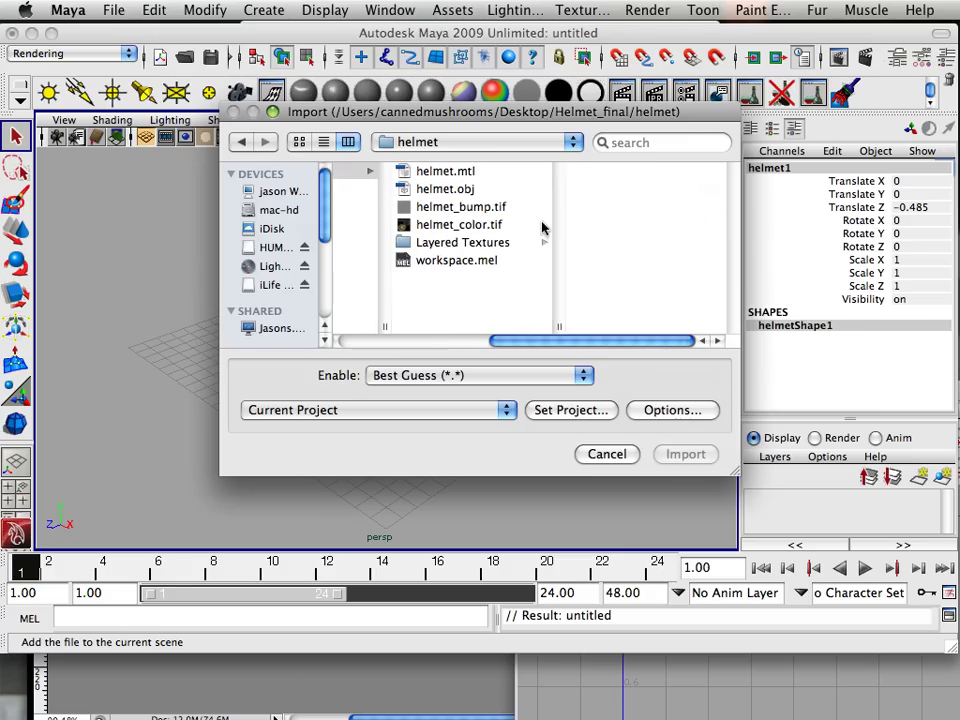
{"action": "left_click", "coordinate": [452, 191]}
- Import helmet.obj and bring the view in closer around it
{"action": "double_click", "coordinate": [452, 191]}
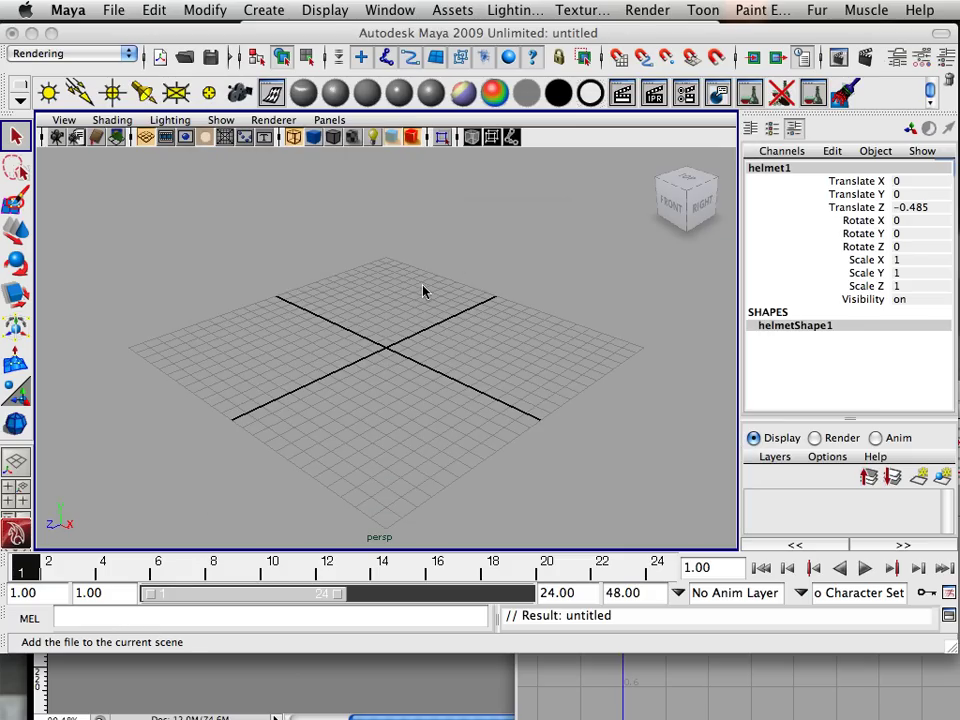
{"action": "scroll", "coordinate": [418, 292], "scroll_direction": "up", "scroll_amount": 5}
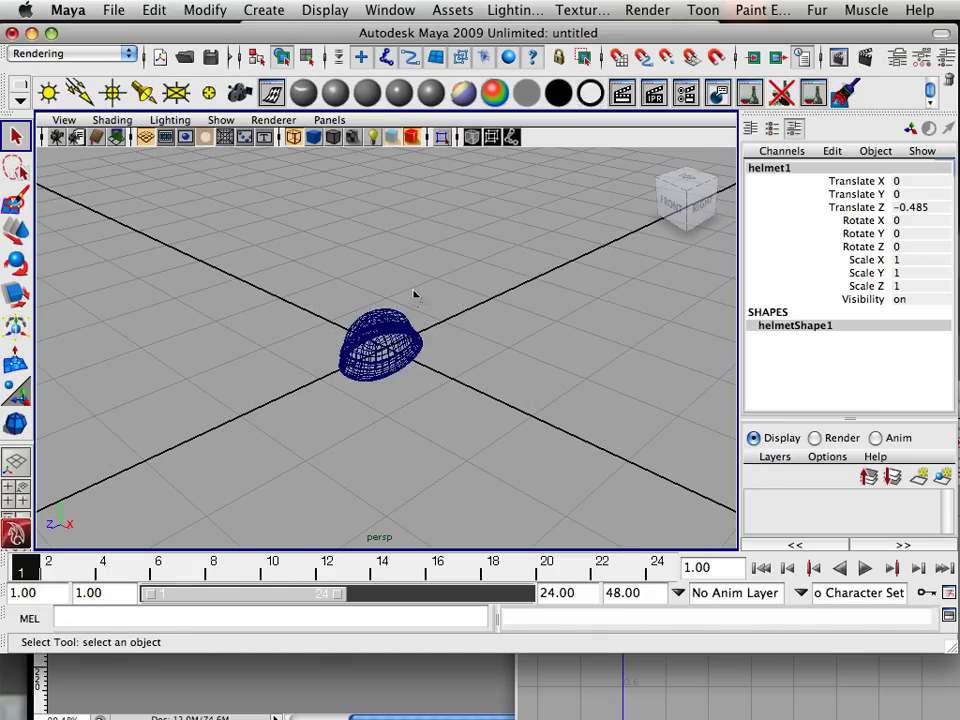
{"action": "scroll", "coordinate": [334, 300], "scroll_direction": "up", "scroll_amount": 4}
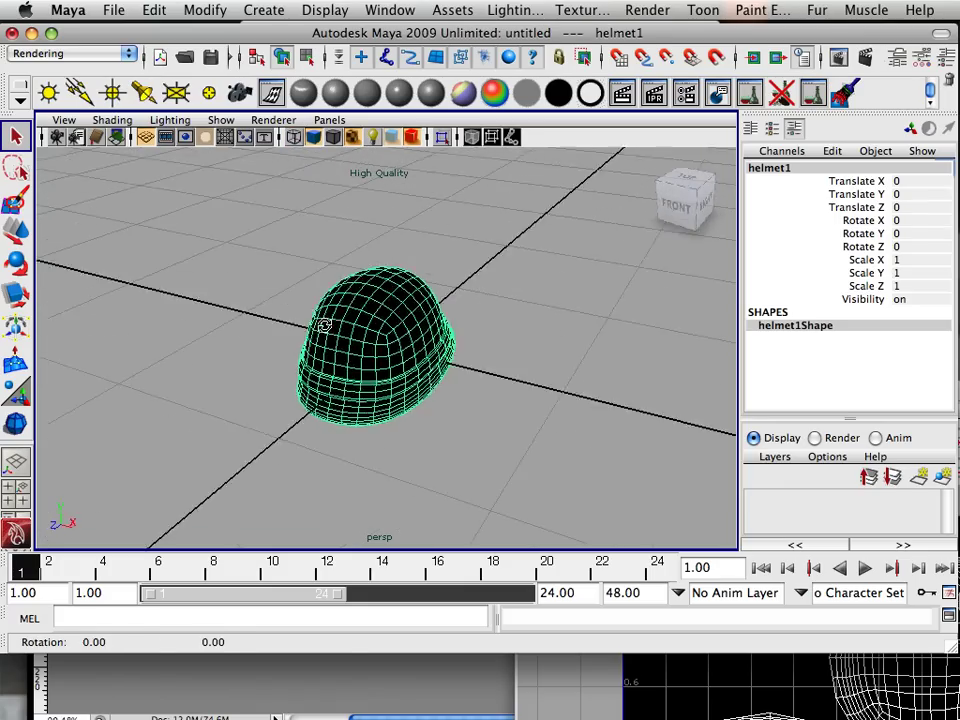
{"action": "right_click_drag", "start_coordinate": [324, 325], "coordinate": [437, 345], "text": "alt"}
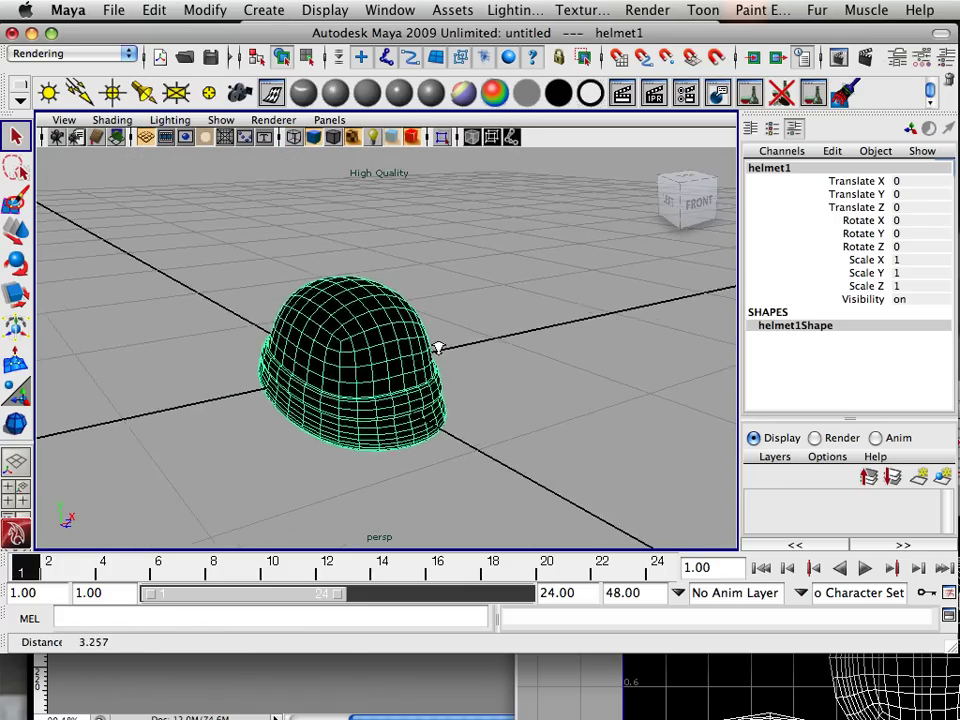
{"action": "left_click_drag", "start_coordinate": [437, 345], "coordinate": [360, 330], "text": "alt"}
- Set the viewport to Default Quality Rendering and give the helmet a new lambert3 material
{"action": "left_click", "coordinate": [283, 122]}
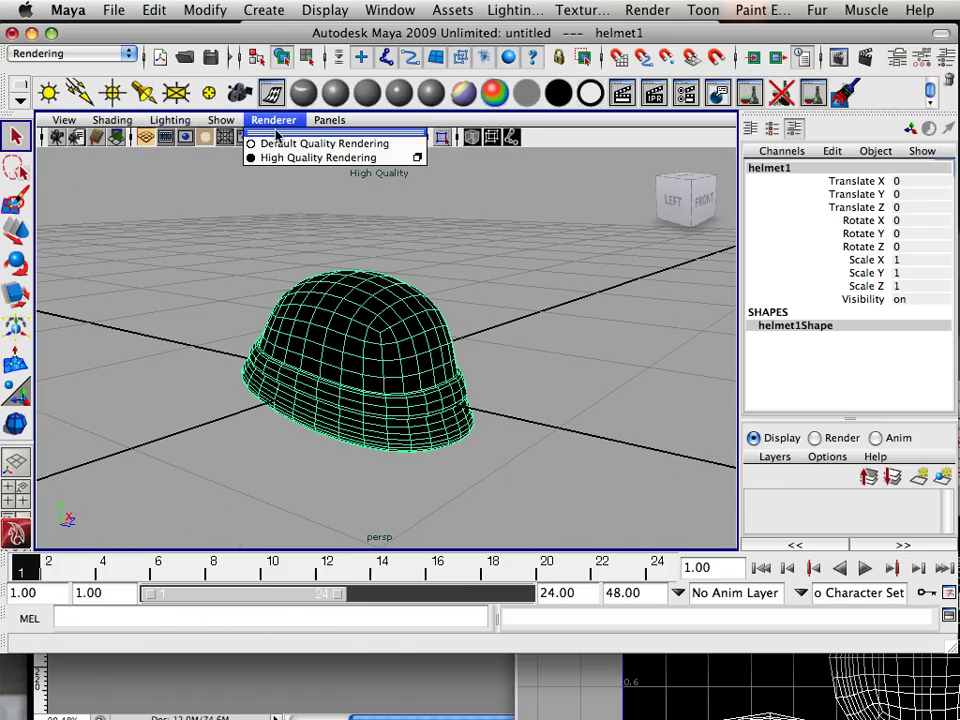
{"action": "left_click", "coordinate": [281, 144]}
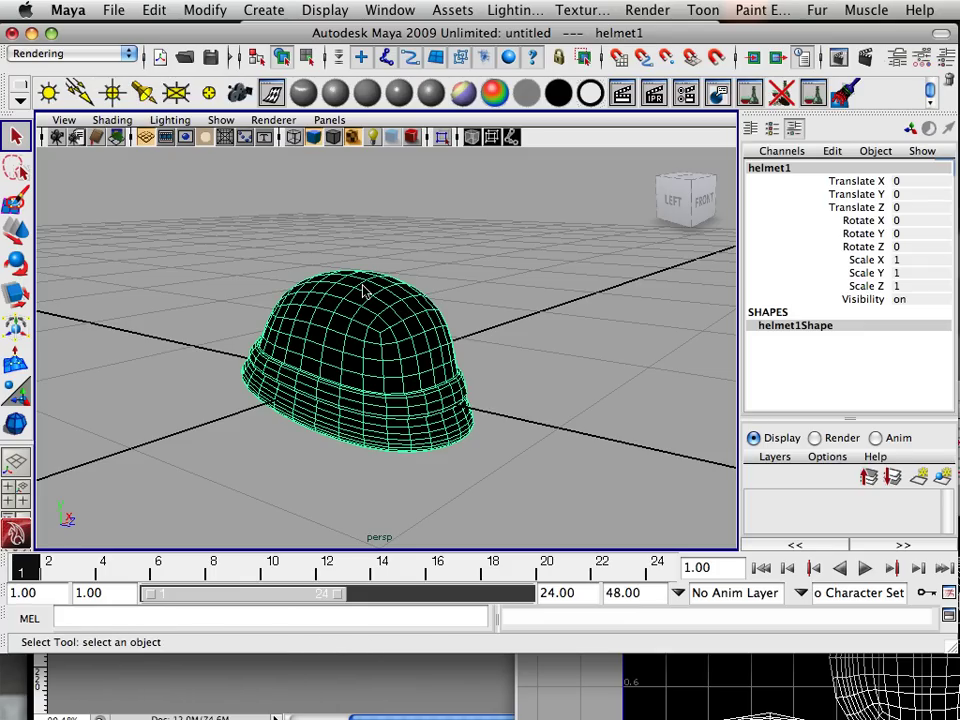
{"action": "right_click_drag", "start_coordinate": [365, 291], "coordinate": [528, 62]}
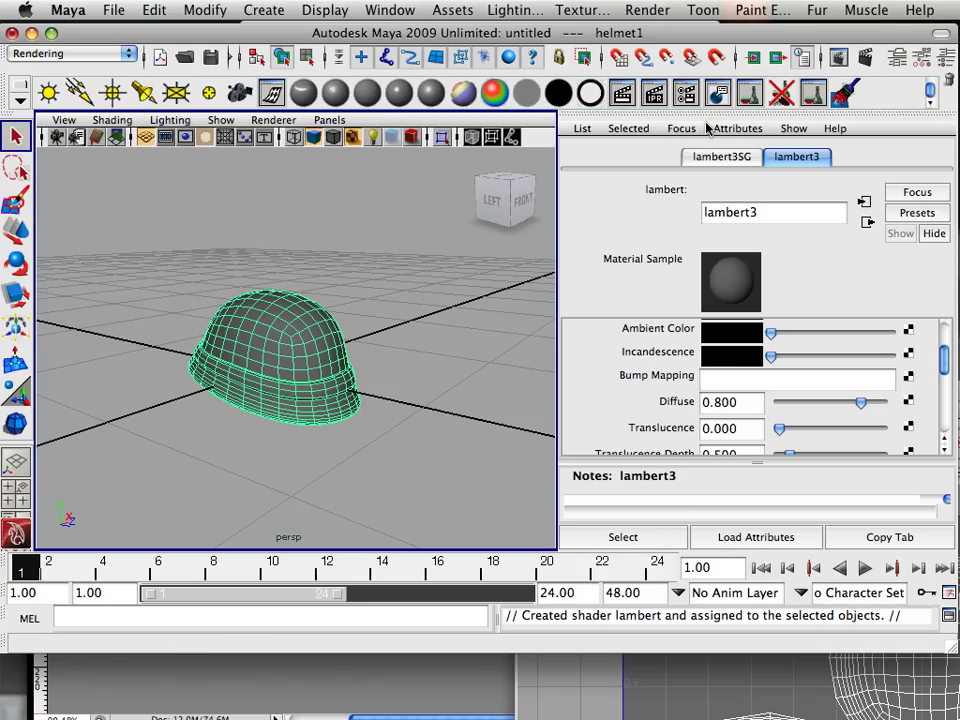
- Toggle the Channel Box and Tool Settings panels, then browse the menus toward the Hypershade
{"action": "left_click", "coordinate": [947, 62]}
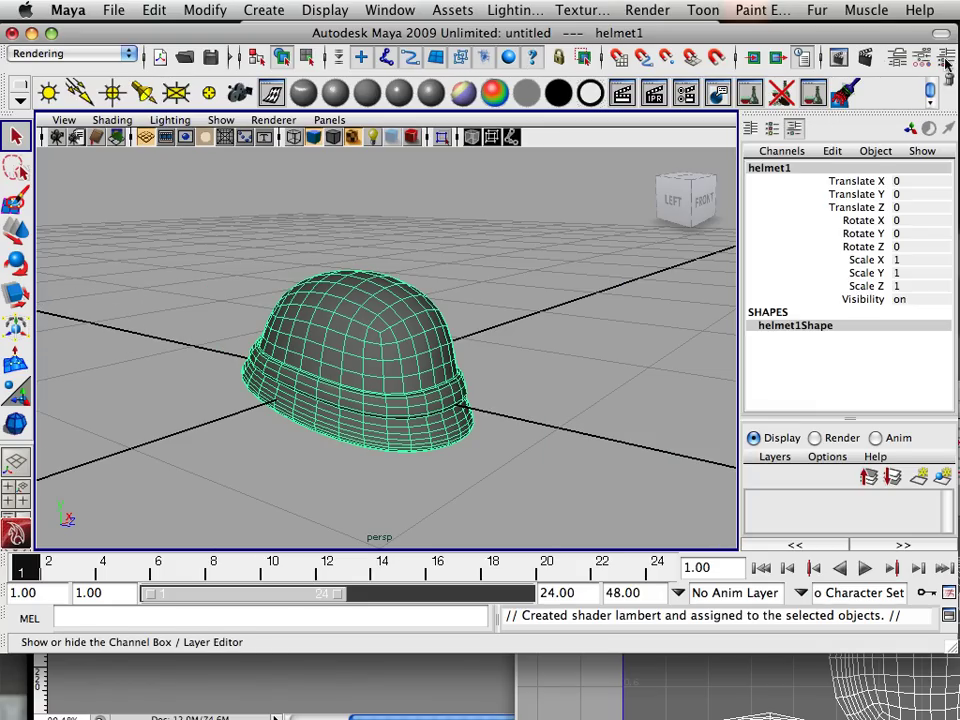
{"action": "left_click", "coordinate": [920, 57]}
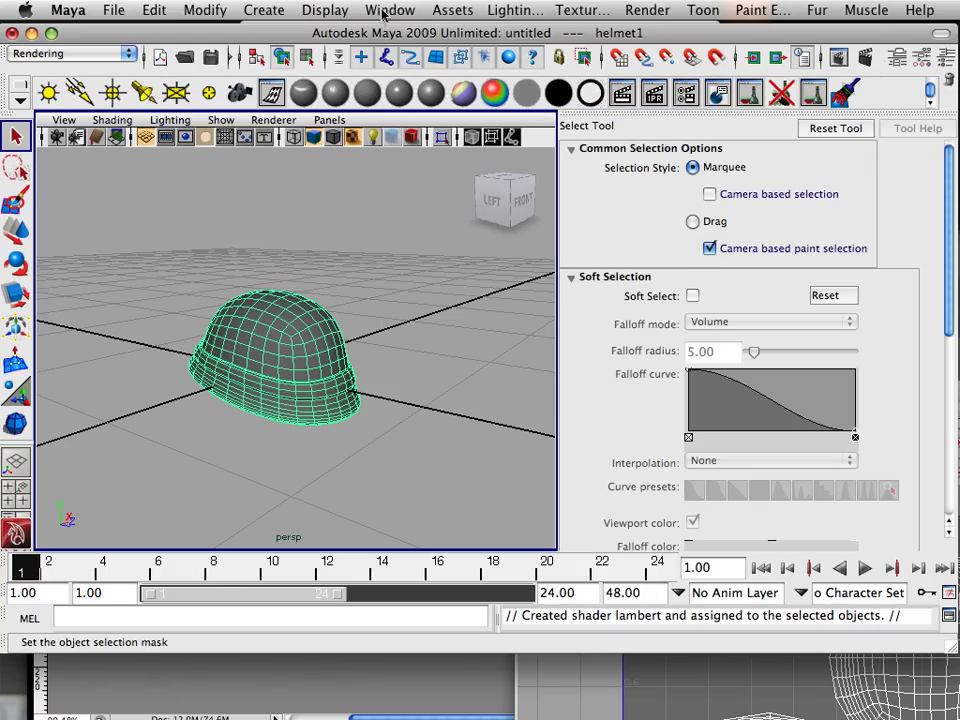
{"action": "left_click", "coordinate": [205, 10]}
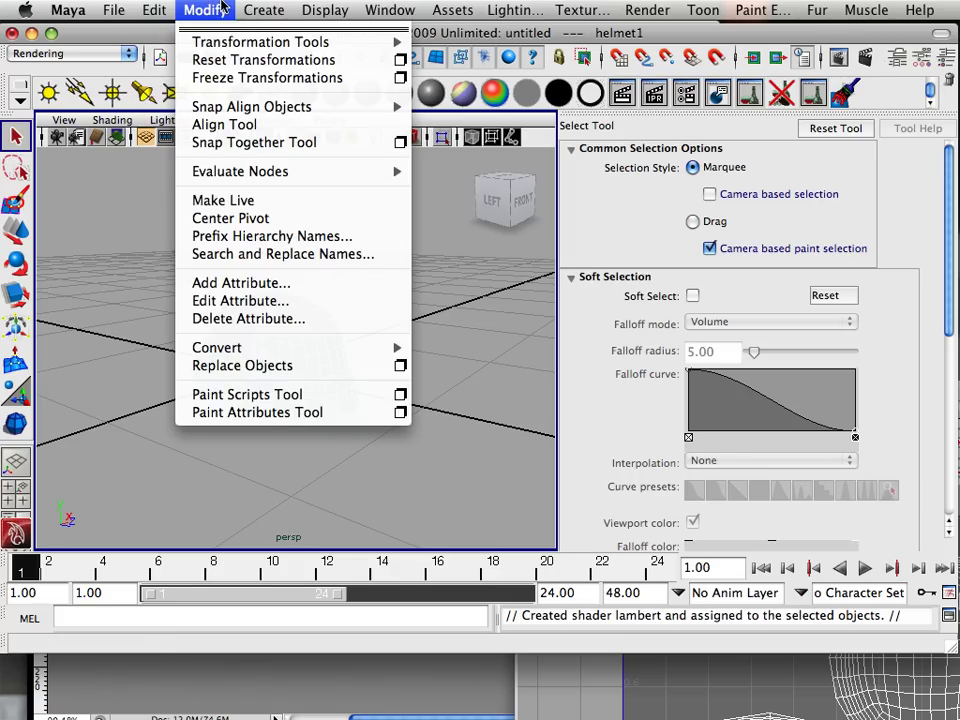
- Open the Hypershade and rename the black lambert2 material to helmet
{"action": "mouse_move", "coordinate": [385, 10]}
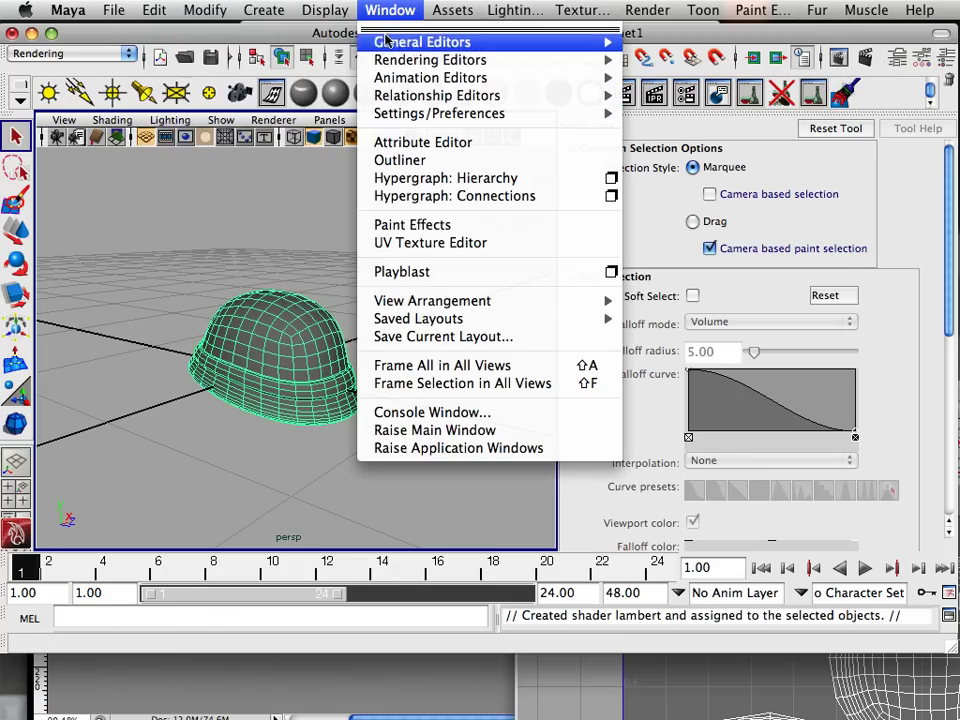
{"action": "mouse_move", "coordinate": [553, 64]}
{"action": "left_click", "coordinate": [677, 101]}
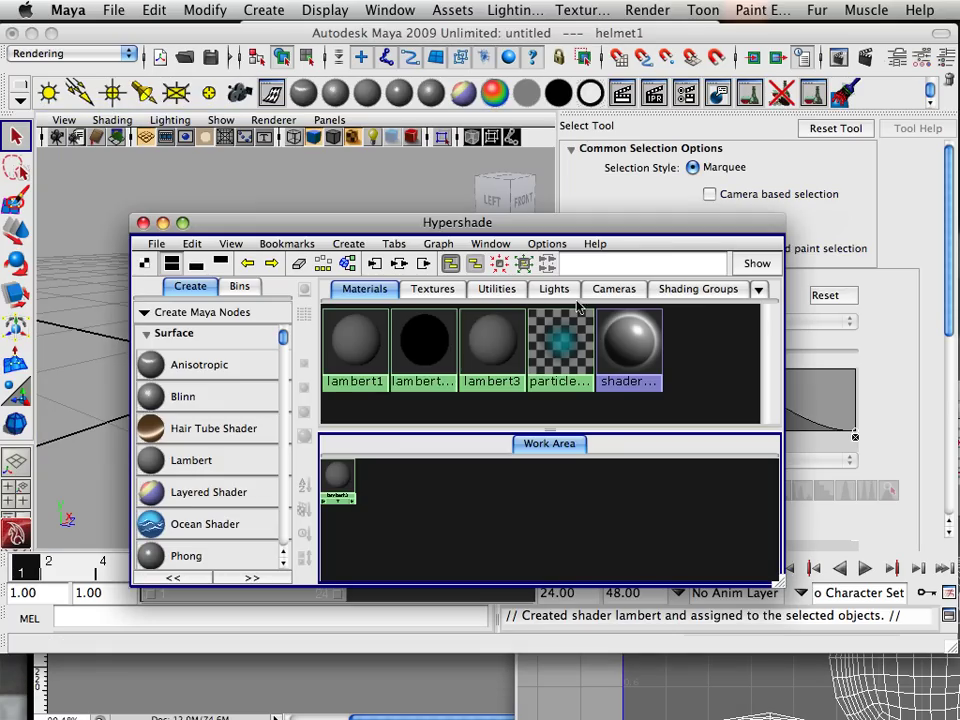
{"action": "left_click", "coordinate": [410, 358]}
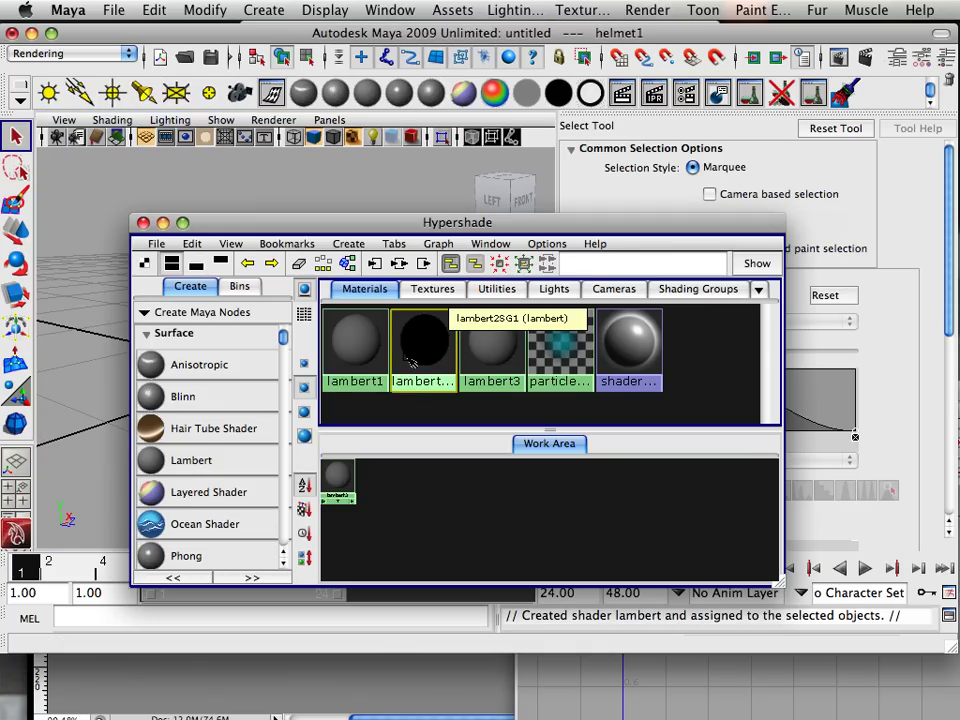
{"action": "right_click", "coordinate": [409, 359]}
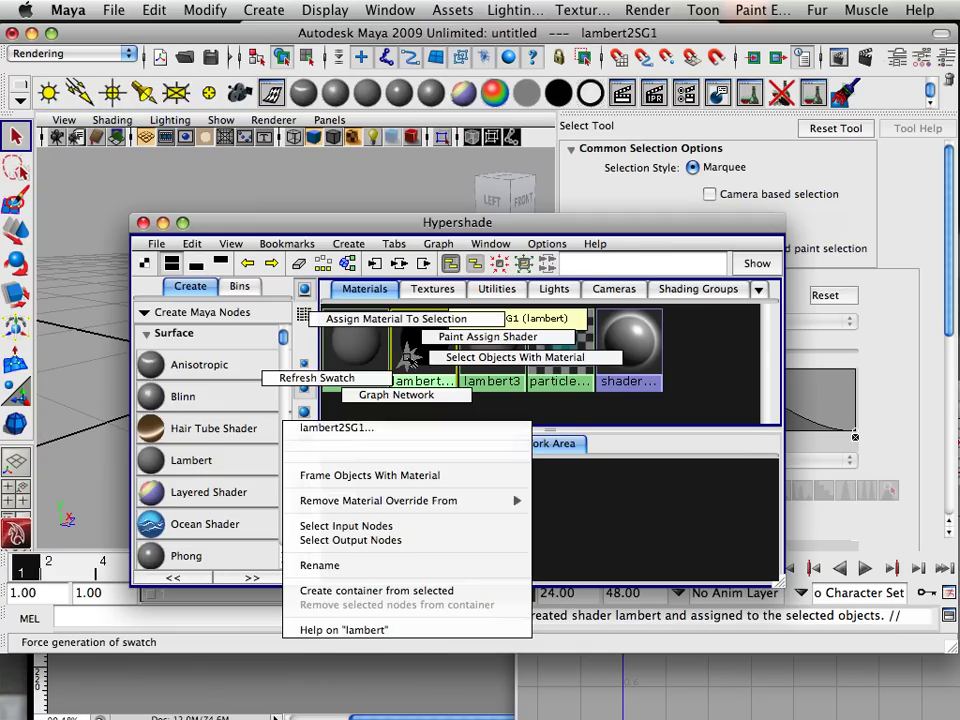
{"action": "left_click", "coordinate": [348, 576]}
{"action": "type", "text": "helmet"}
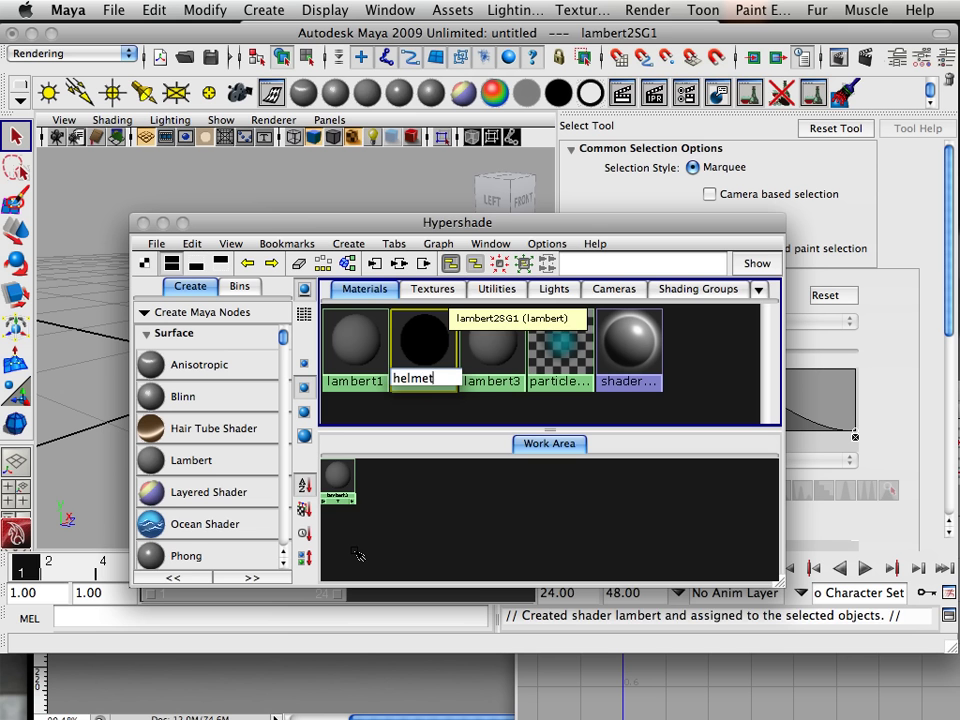
{"action": "key", "text": "Return"}
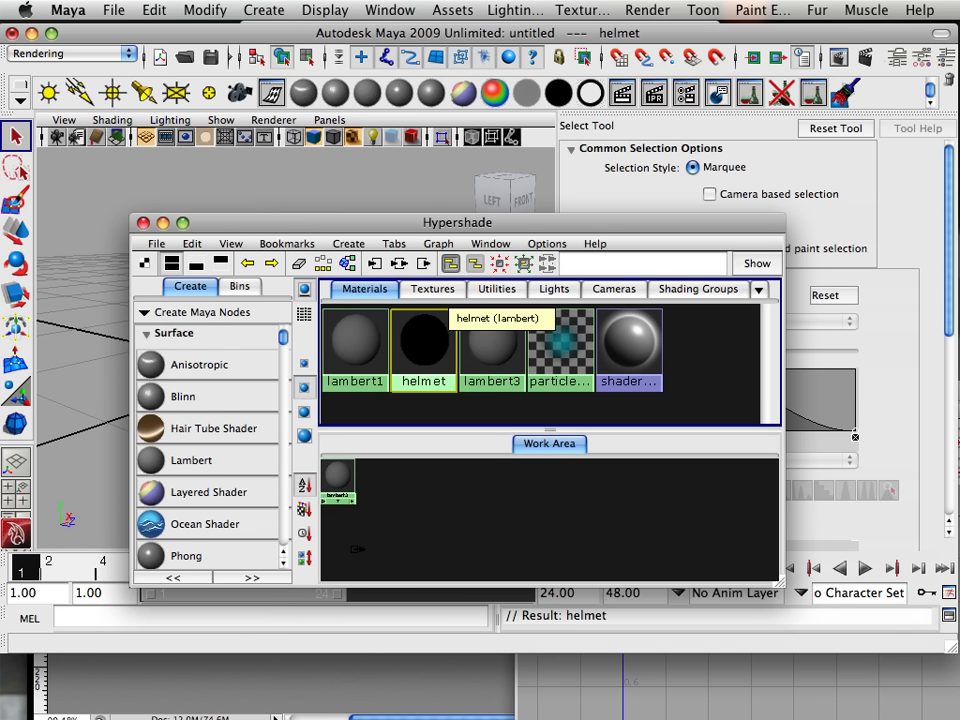
- Reposition the Hypershade, then graph and delete the black helmet material
{"action": "left_click_drag", "start_coordinate": [356, 223], "coordinate": [302, 166]}
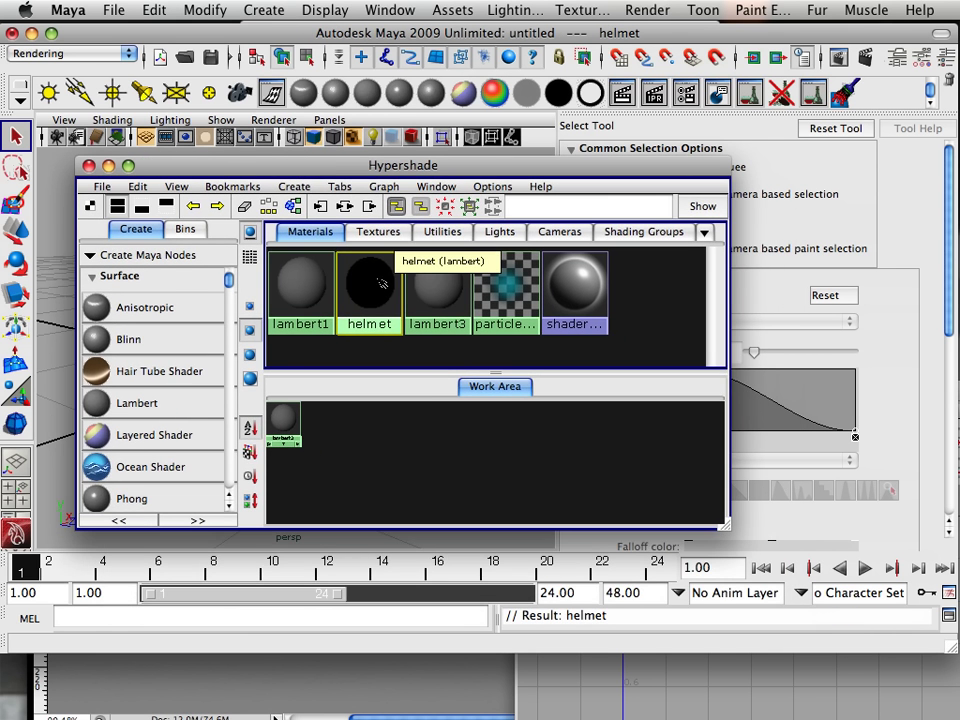
{"action": "left_click_drag", "start_coordinate": [405, 178], "coordinate": [317, 212]}
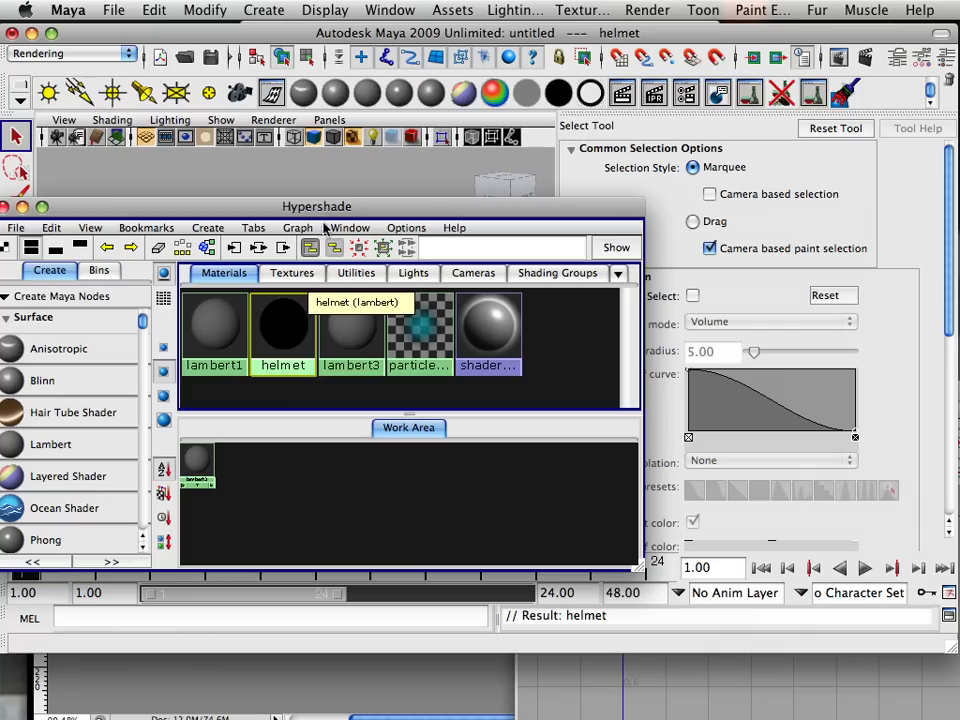
{"action": "right_click", "coordinate": [281, 345]}
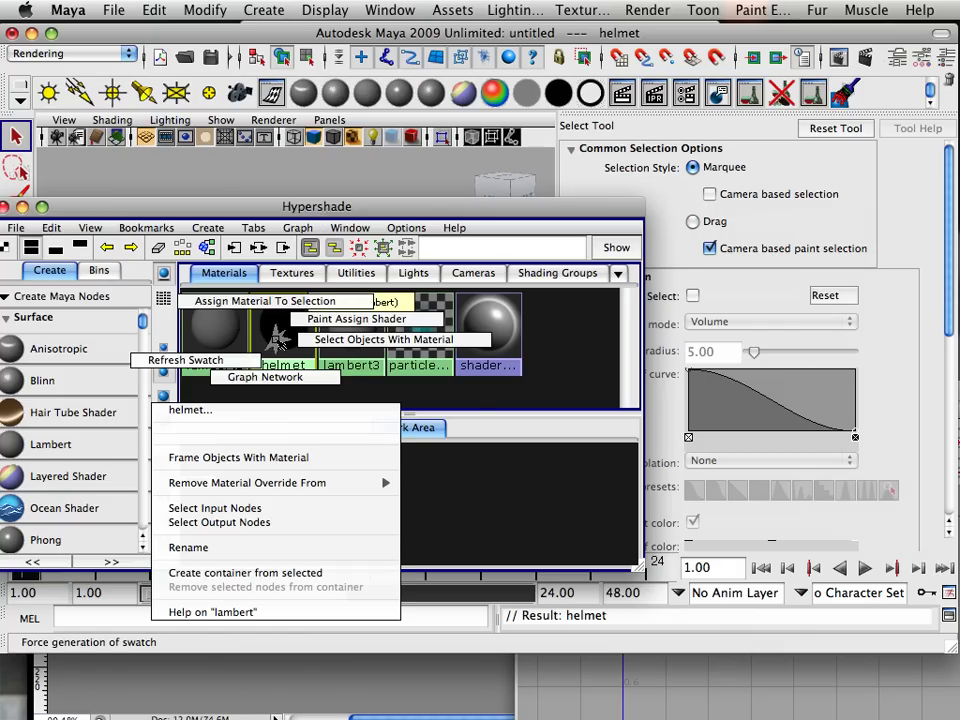
{"action": "left_click", "coordinate": [240, 378]}
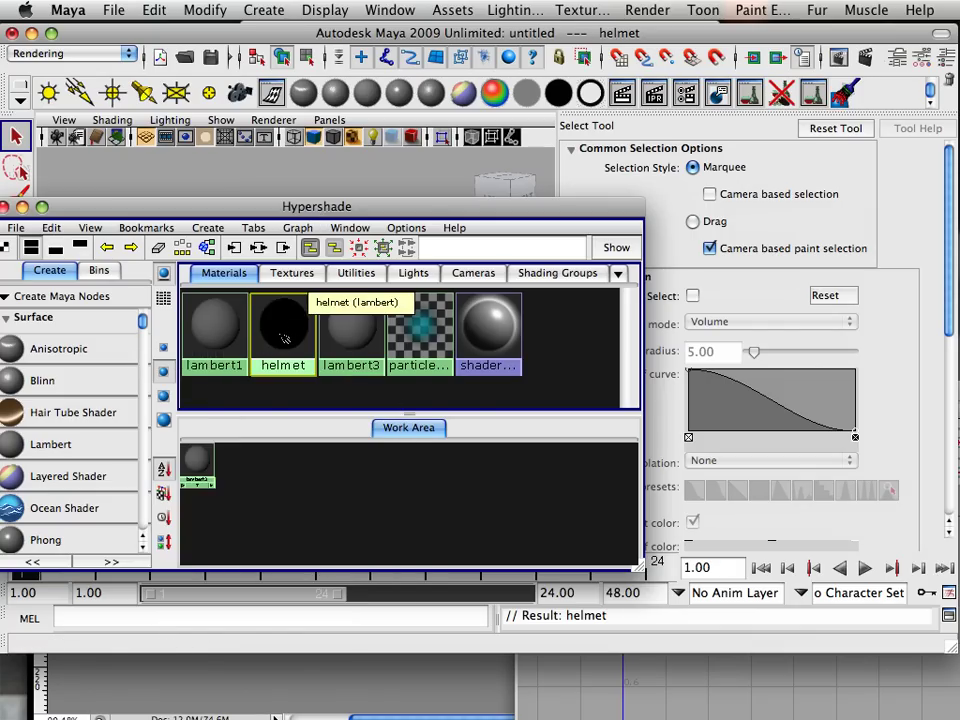
{"action": "key", "text": "Delete"}
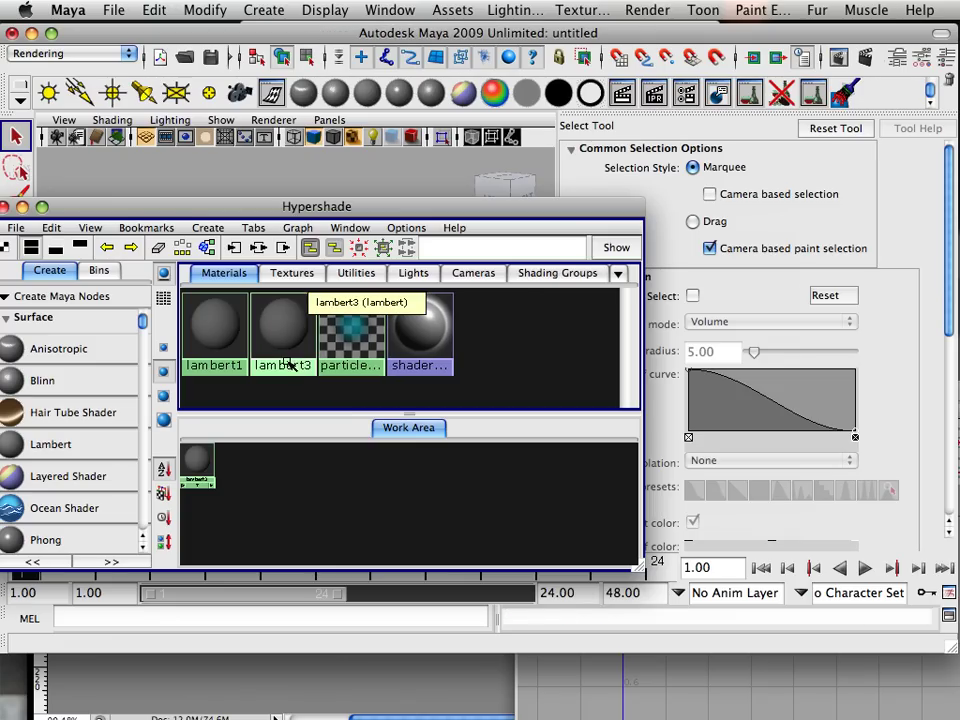
- Rename the lambert3 material to helmet
{"action": "left_click", "coordinate": [285, 352]}
{"action": "right_click", "coordinate": [285, 352]}
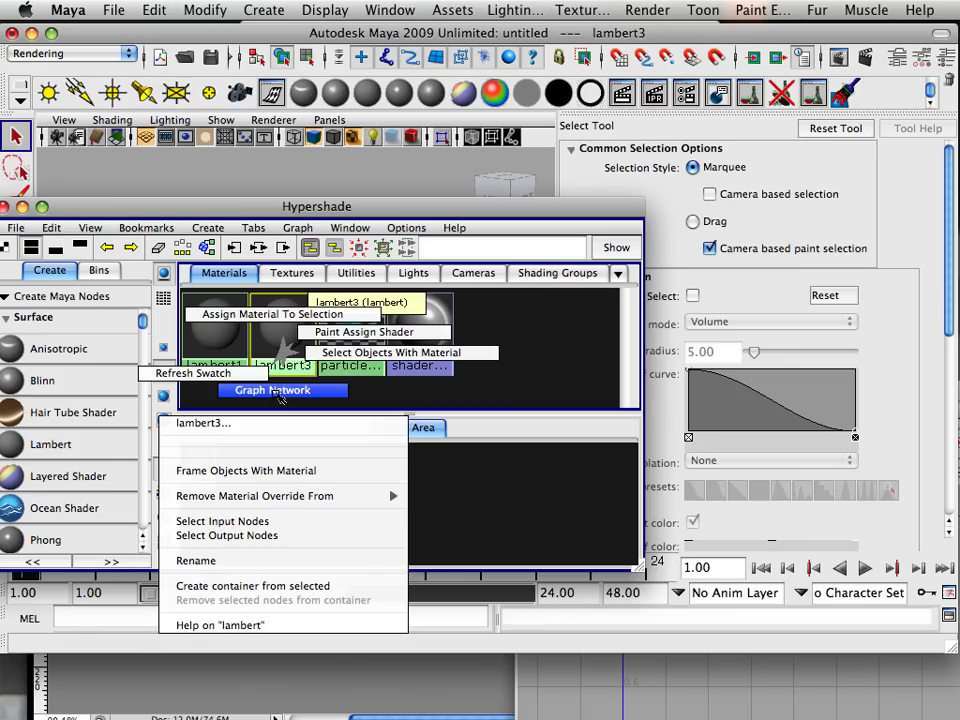
{"action": "left_click", "coordinate": [268, 559]}
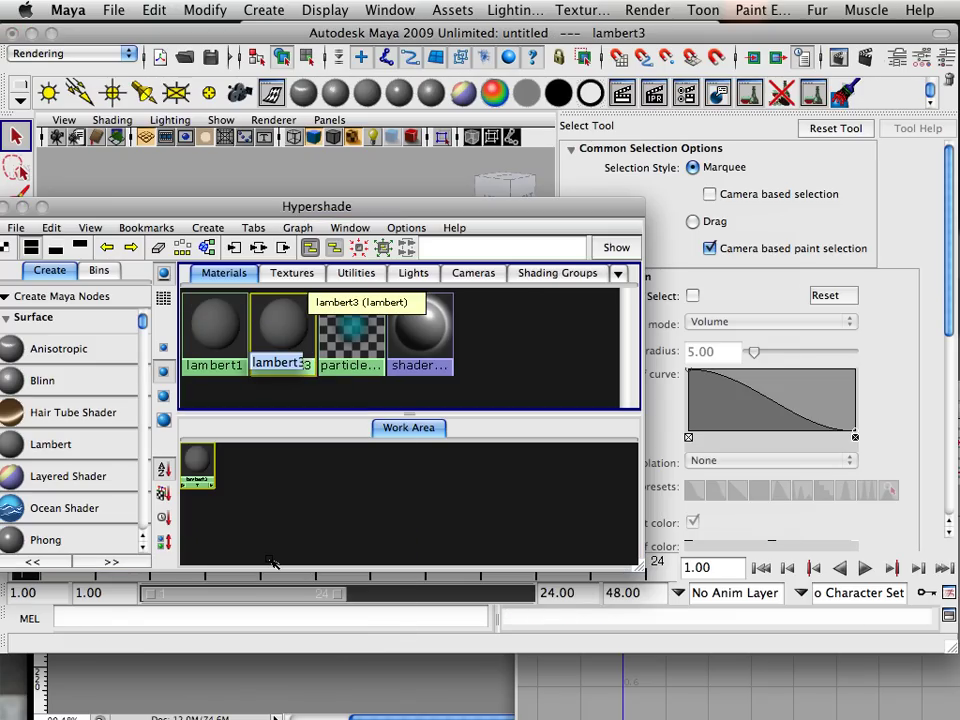
{"action": "type", "text": "helmet"}
{"action": "key", "text": "Return"}
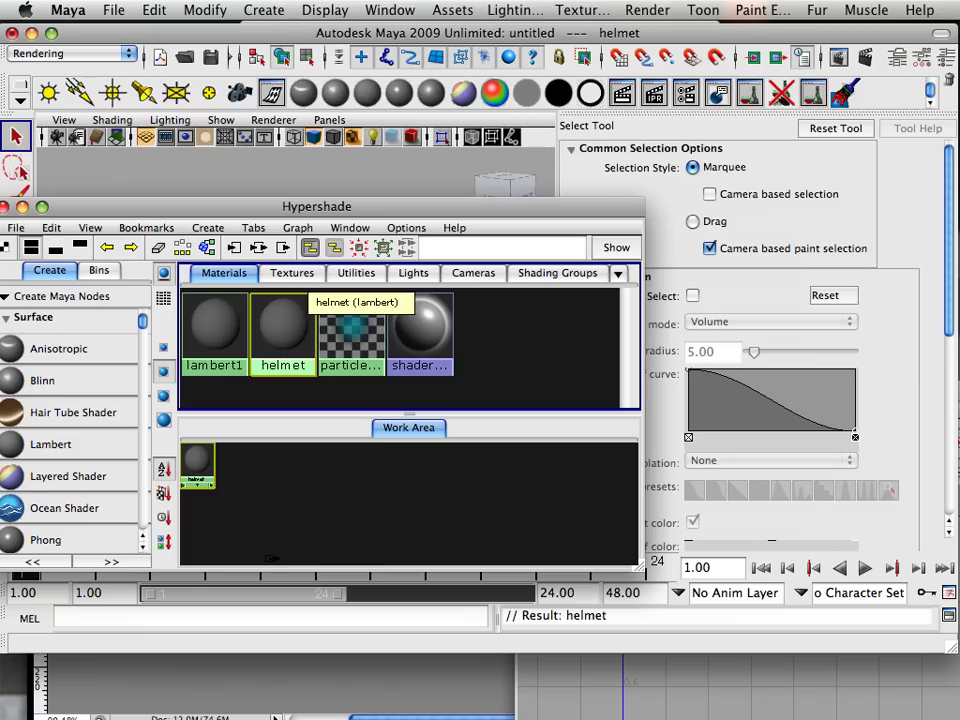
- Select the helmet material in the Hypershade and open its attributes
{"action": "left_click", "coordinate": [292, 274]}
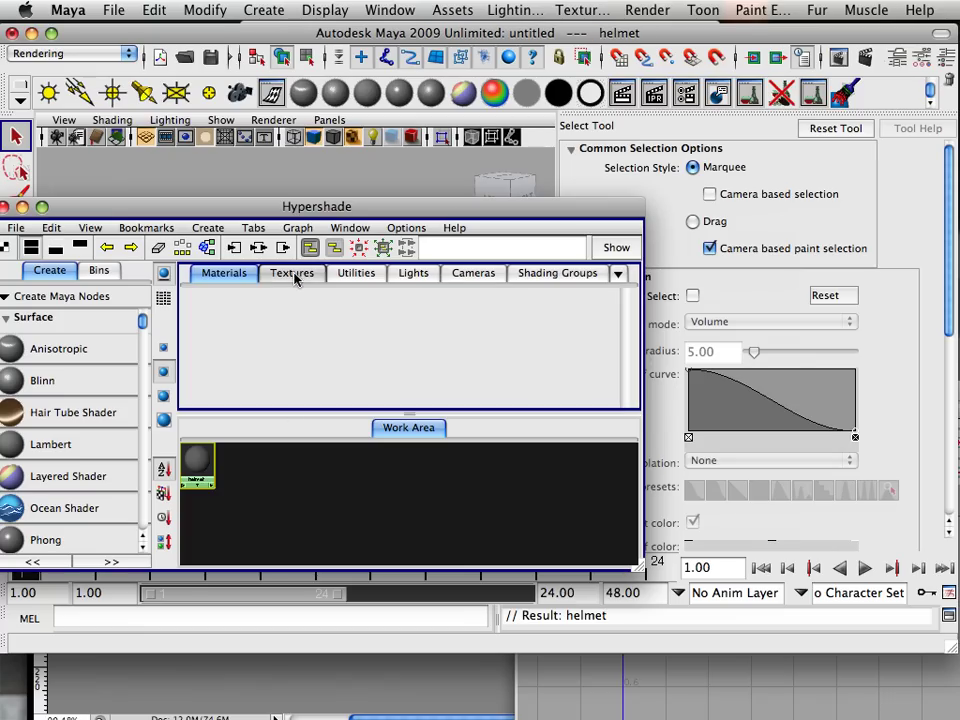
{"action": "left_click", "coordinate": [228, 274]}
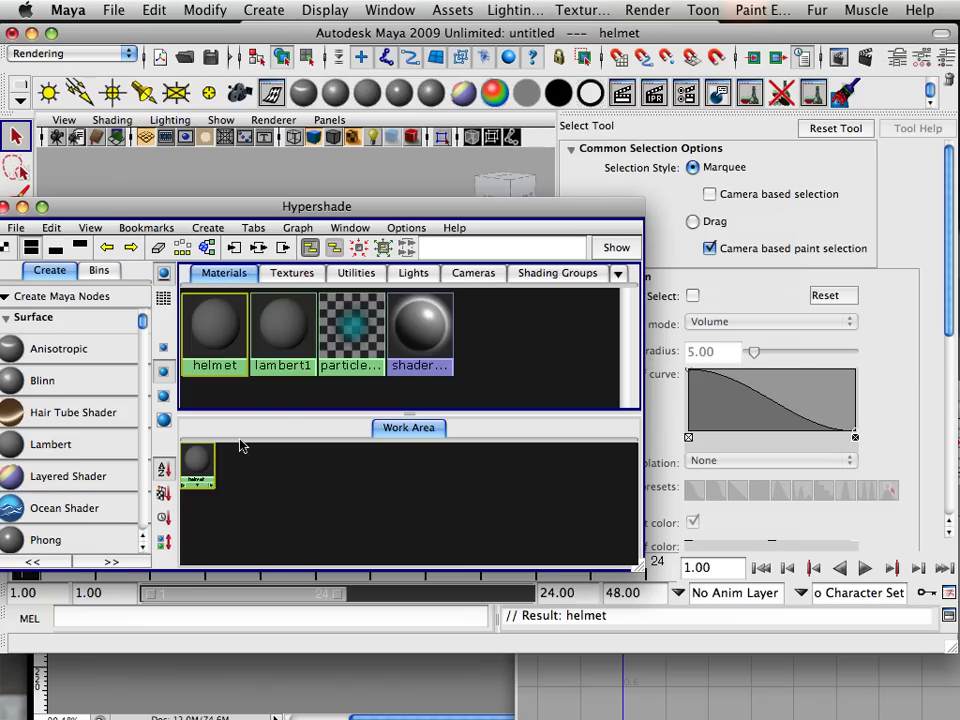
{"action": "left_click", "coordinate": [250, 350]}
{"action": "left_click", "coordinate": [214, 325]}
{"action": "left_click_drag", "start_coordinate": [505, 210], "coordinate": [473, 149]}
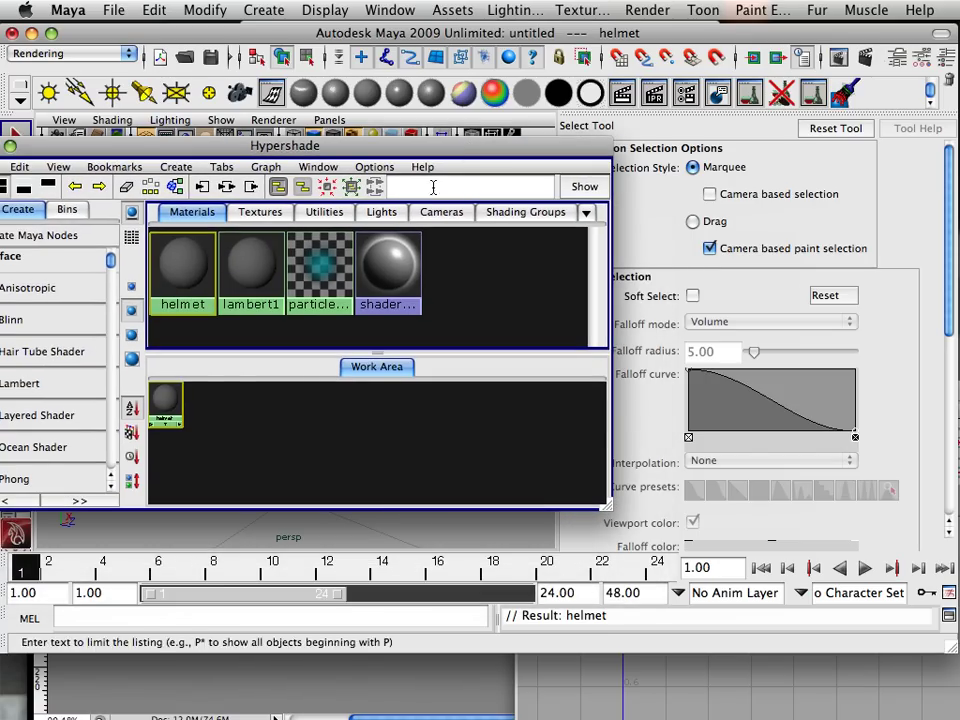
{"action": "left_click", "coordinate": [897, 57]}
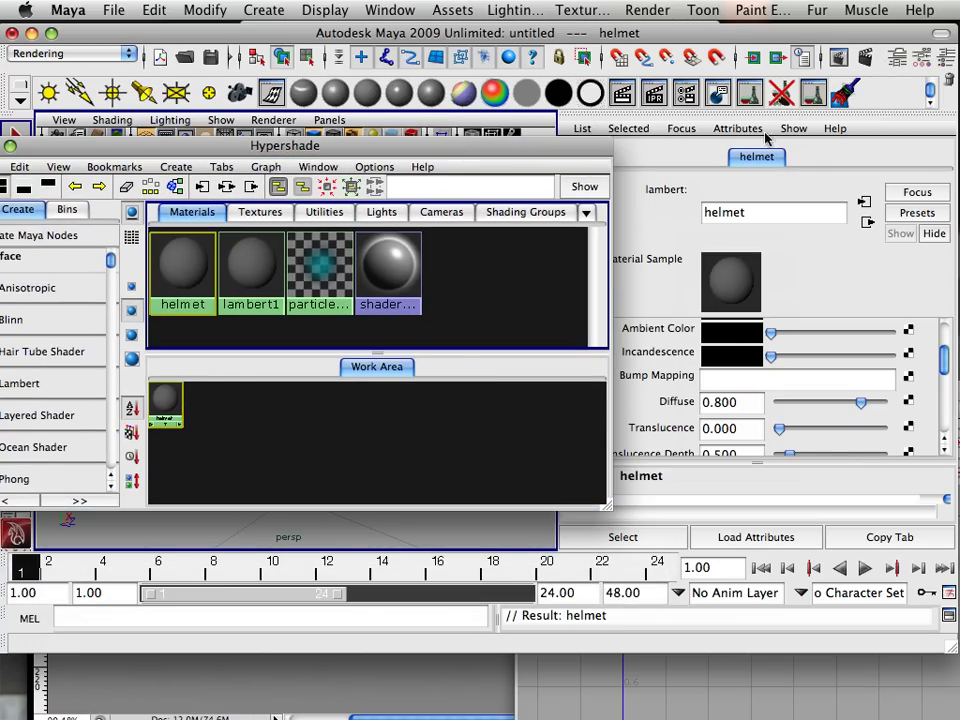
- Map a File texture loading helmet_color.tif onto the helmet material's Color
{"action": "scroll", "coordinate": [873, 374], "scroll_direction": "up", "scroll_amount": 3}
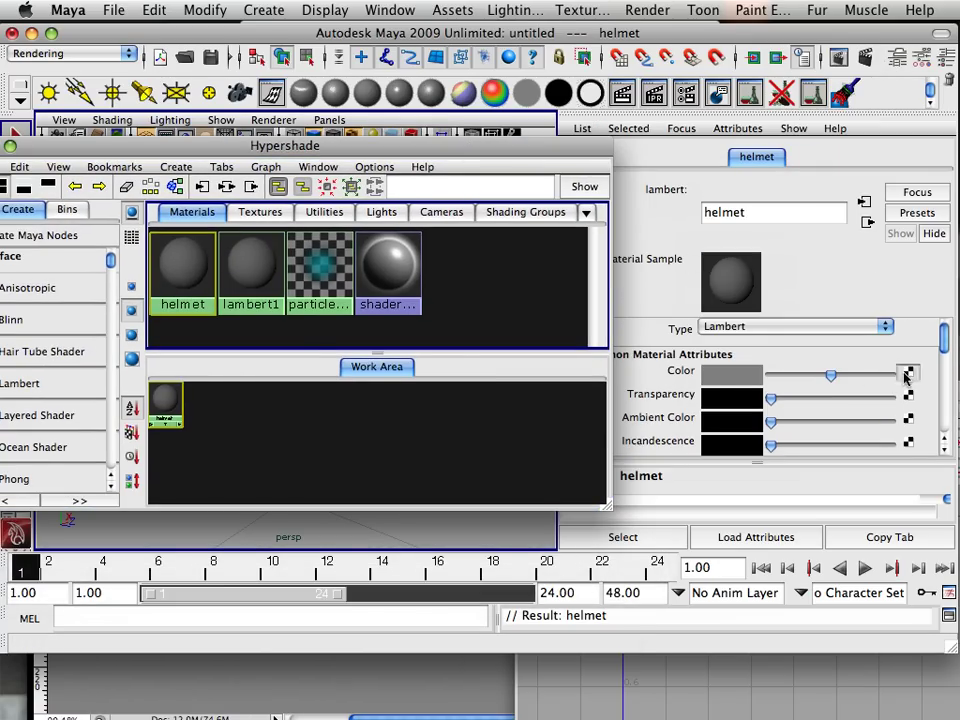
{"action": "left_click", "coordinate": [902, 377]}
{"action": "left_click", "coordinate": [536, 491]}
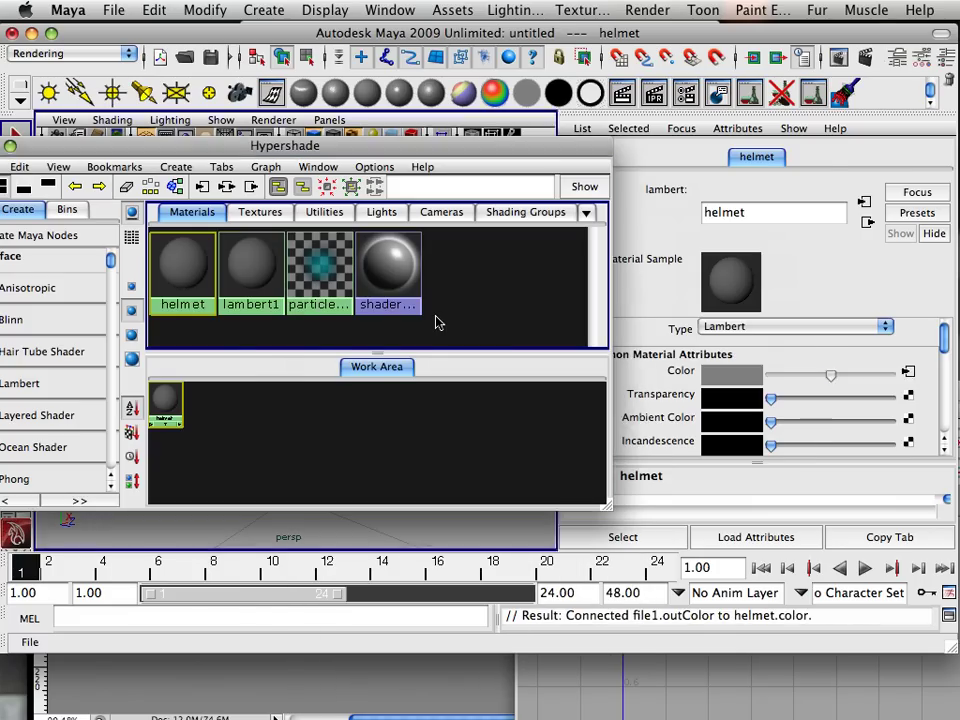
{"action": "left_click", "coordinate": [908, 331]}
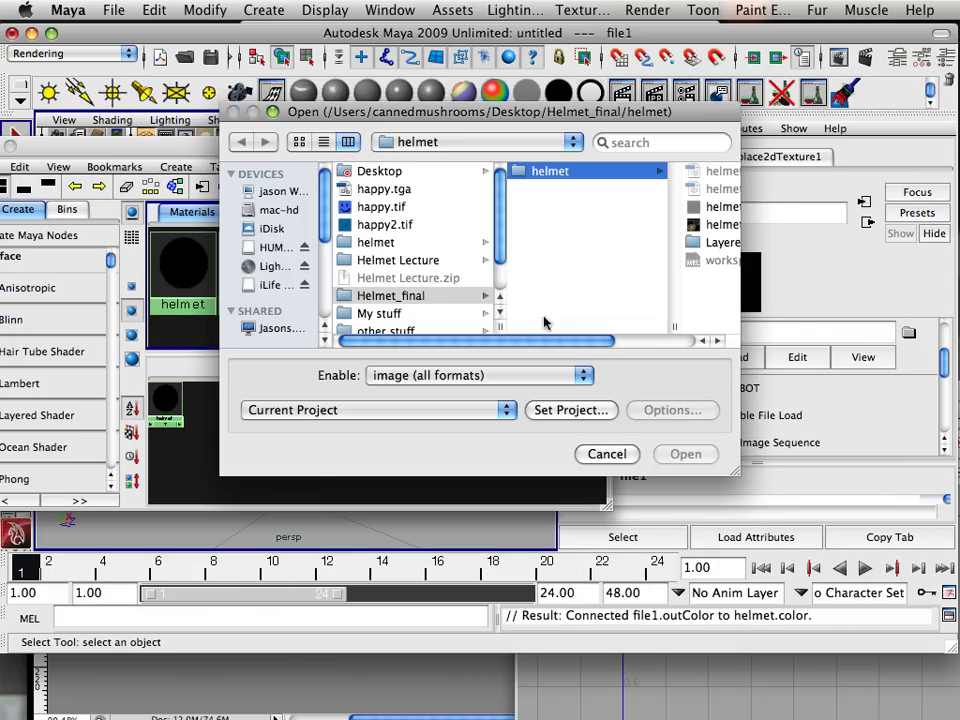
{"action": "scroll", "coordinate": [600, 348], "scroll_direction": "right", "scroll_amount": 5}
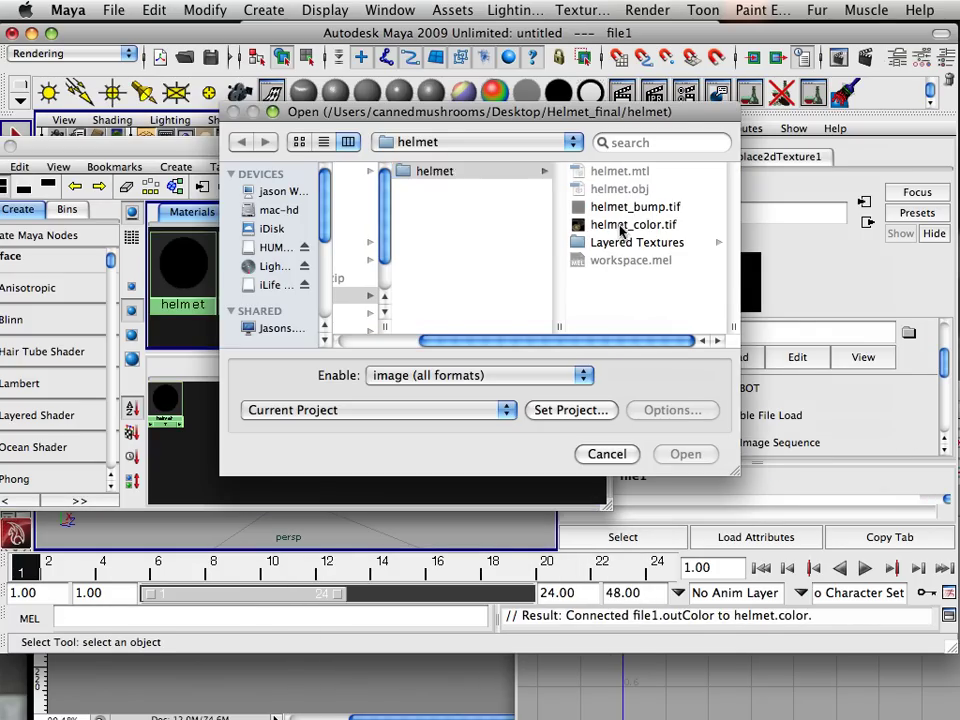
{"action": "double_click", "coordinate": [620, 224]}
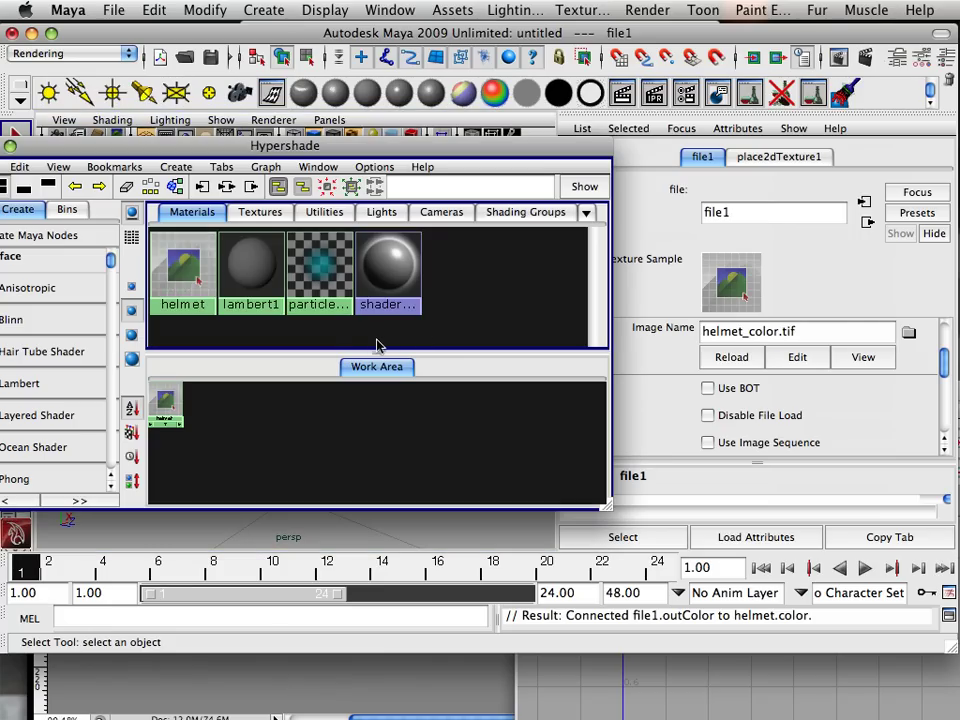
- Graph lambert1's input and output connections in the Work Area
{"action": "left_click", "coordinate": [251, 266]}
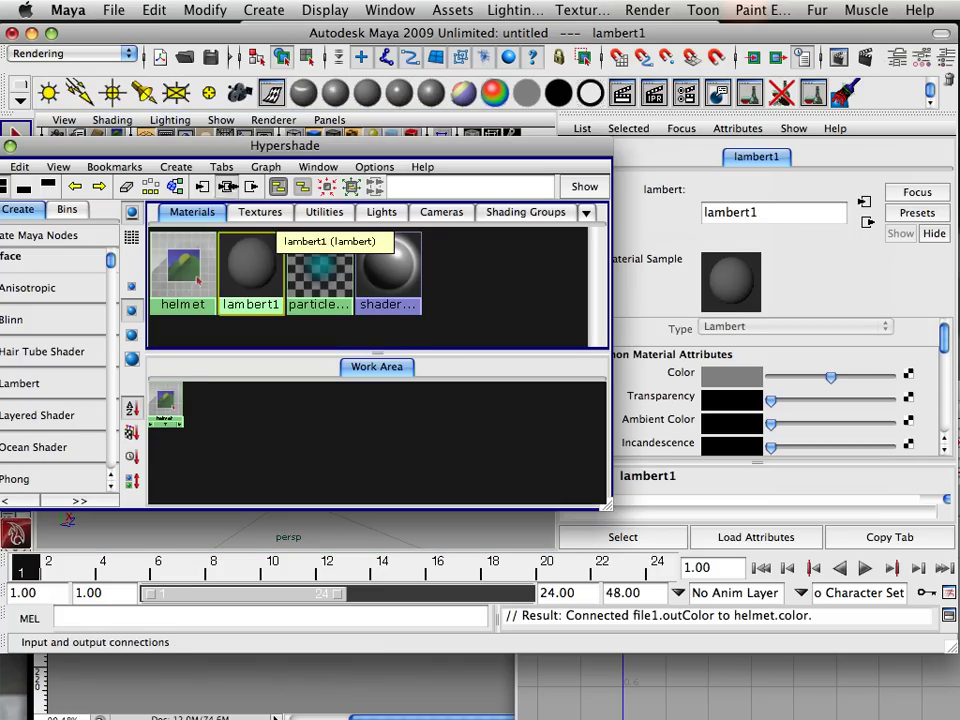
{"action": "left_click", "coordinate": [226, 187]}
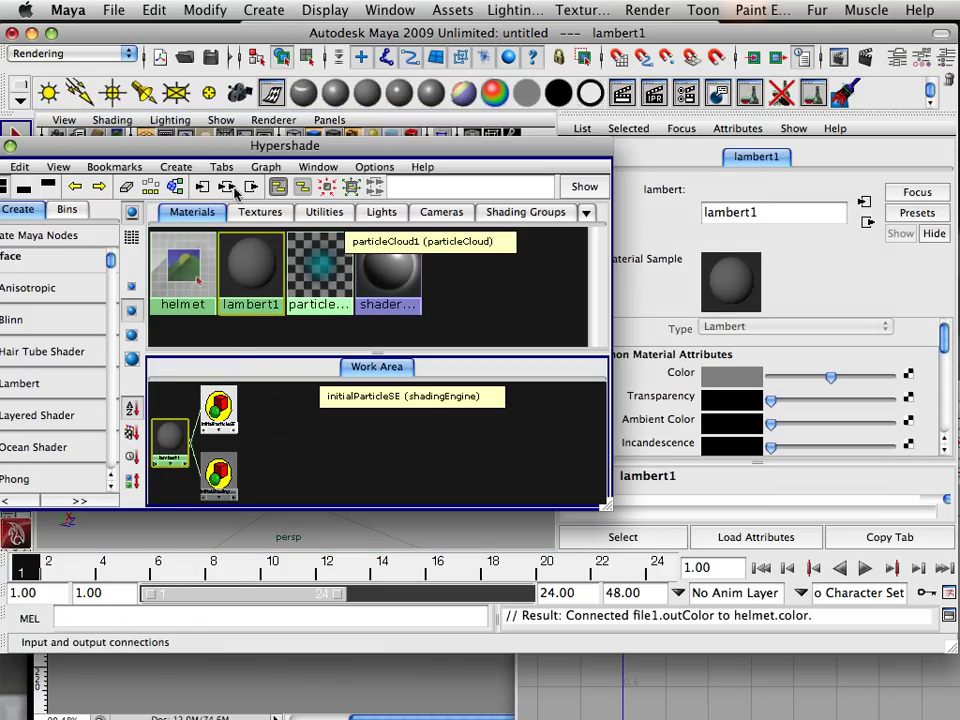
{"action": "middle_click_drag", "start_coordinate": [274, 424], "coordinate": [368, 425], "text": "alt"}
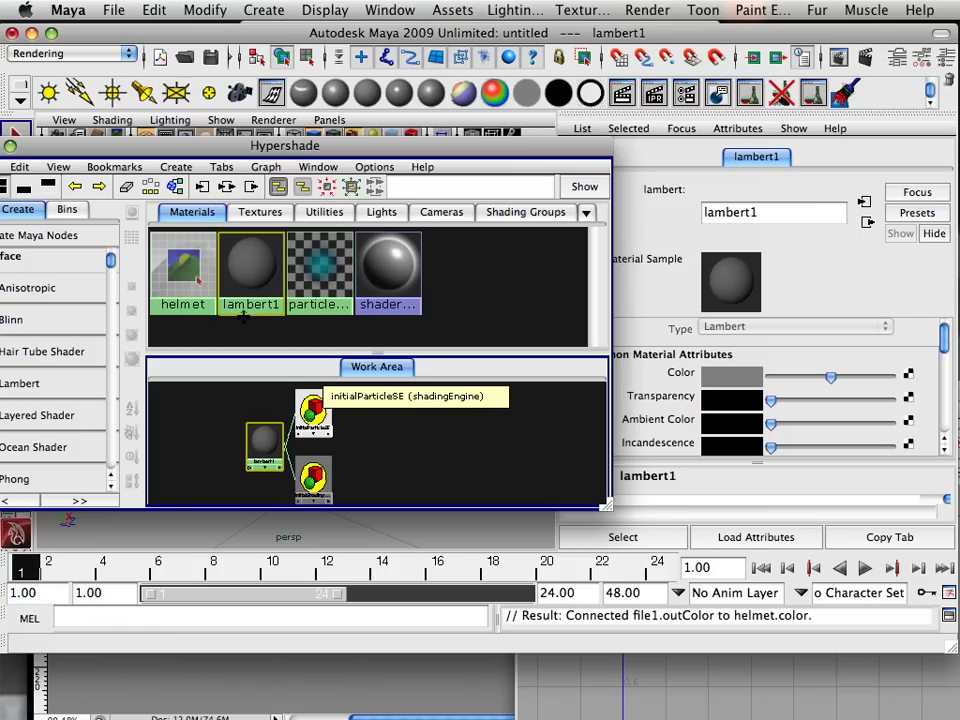
- Bring file1 from Textures into the graph, refresh its swatch, and select lambert1
{"action": "left_click", "coordinate": [251, 214]}
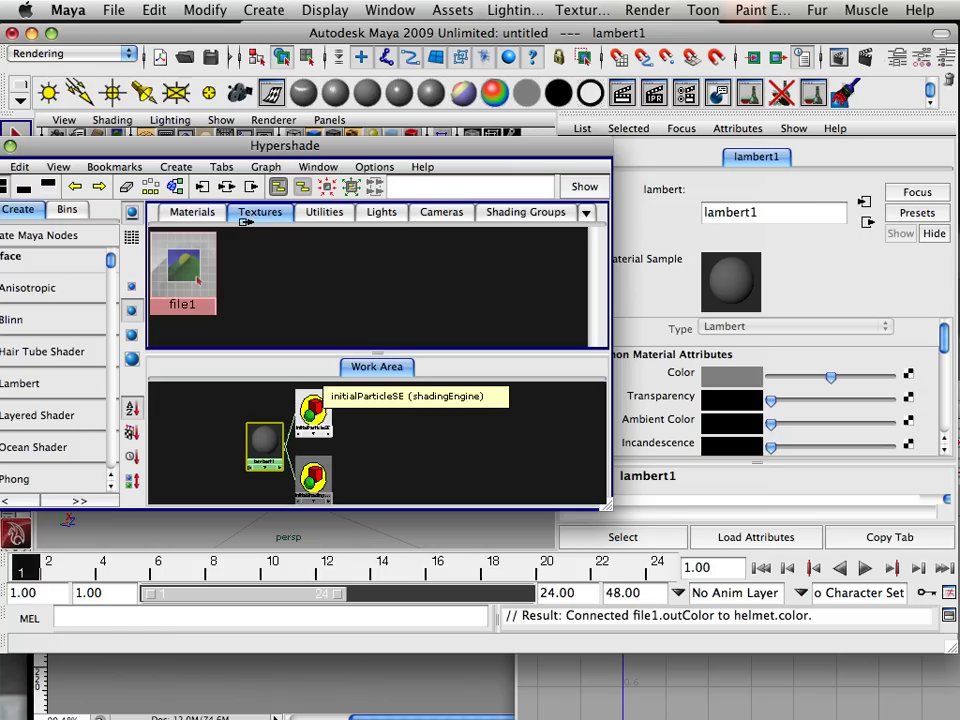
{"action": "middle_click_drag", "start_coordinate": [228, 318], "coordinate": [257, 443]}
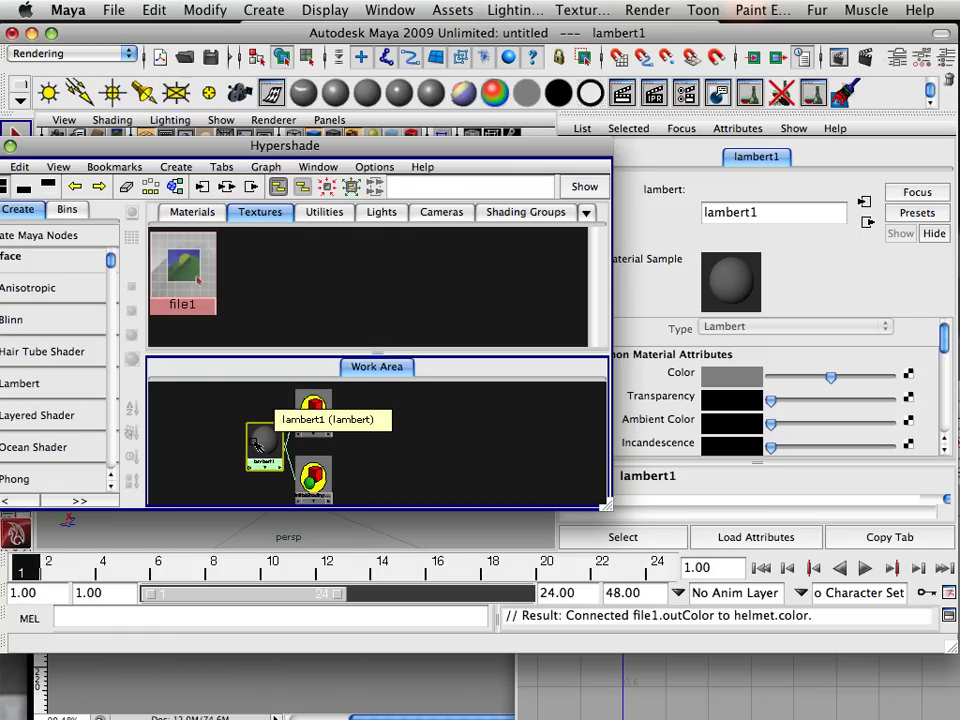
{"action": "left_click", "coordinate": [187, 260]}
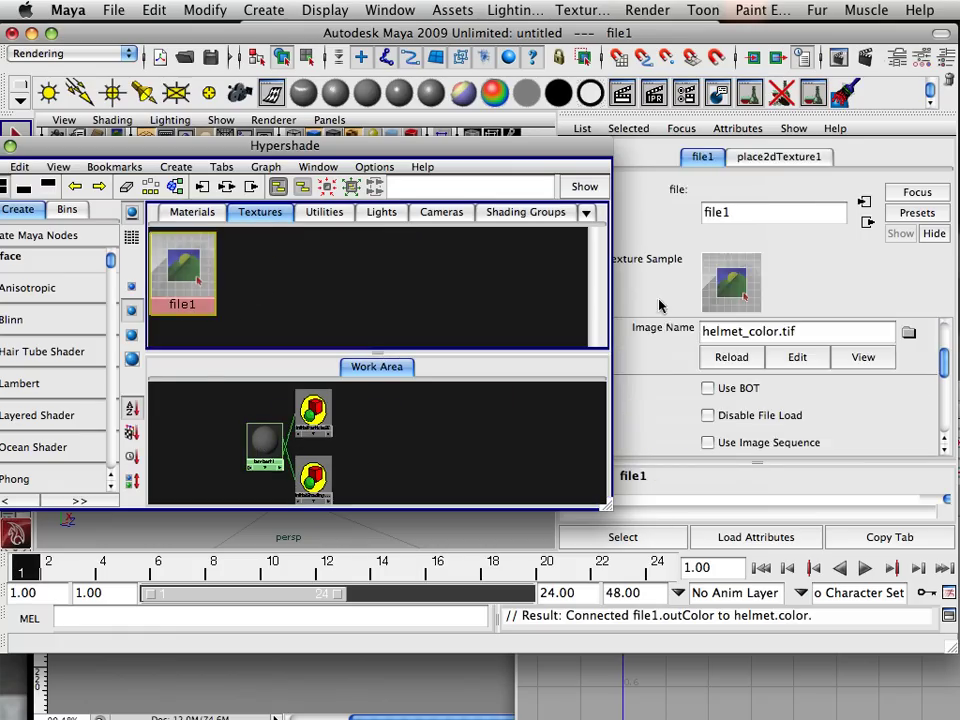
{"action": "left_click", "coordinate": [730, 290]}
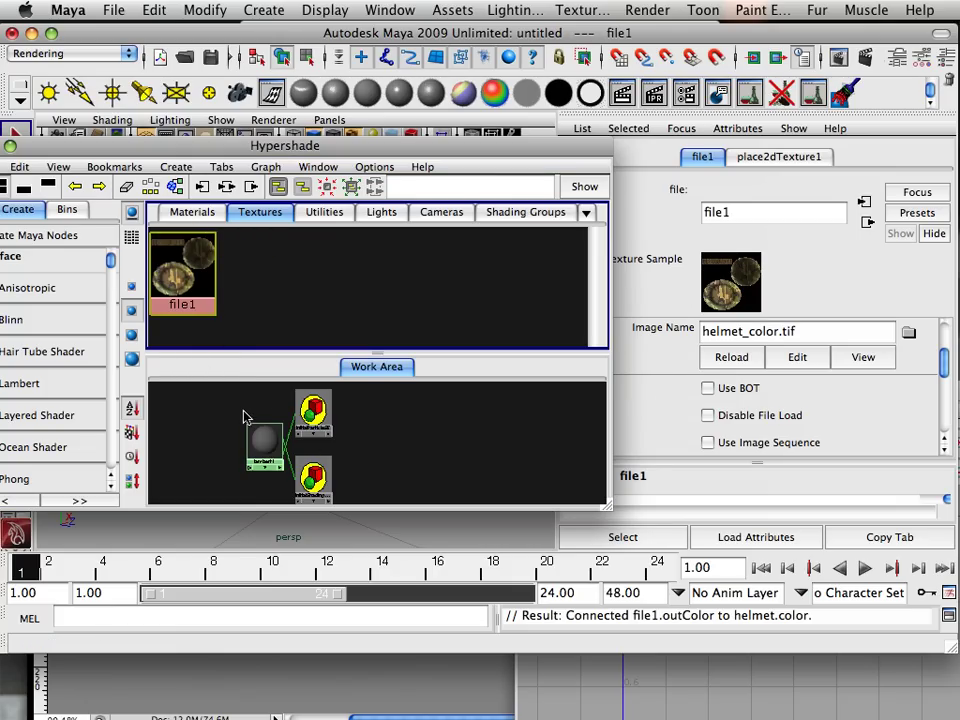
{"action": "left_click", "coordinate": [265, 440]}
- Connect file1 to lambert1's color input in the graphed network
{"action": "left_click", "coordinate": [228, 188]}
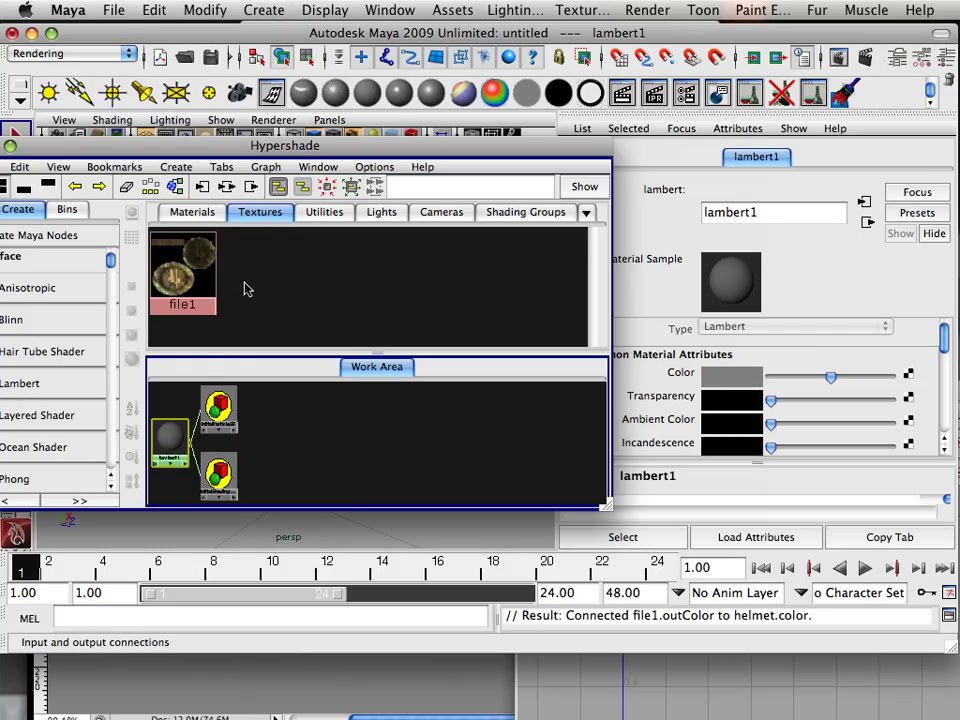
{"action": "middle_click_drag", "start_coordinate": [175, 442], "coordinate": [178, 444]}
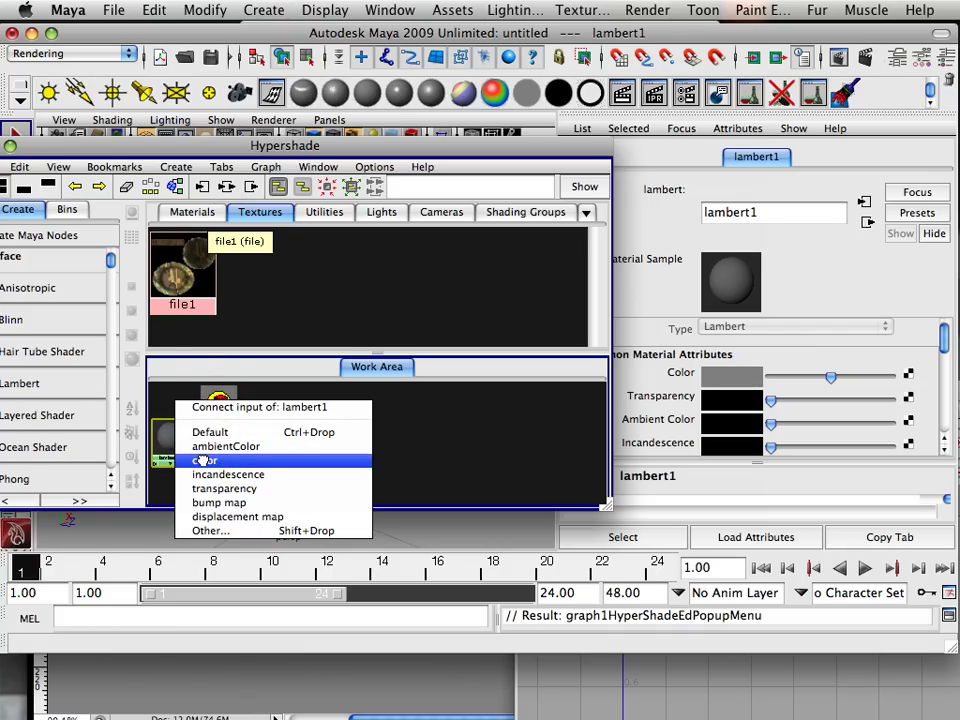
{"action": "left_click", "coordinate": [204, 460]}
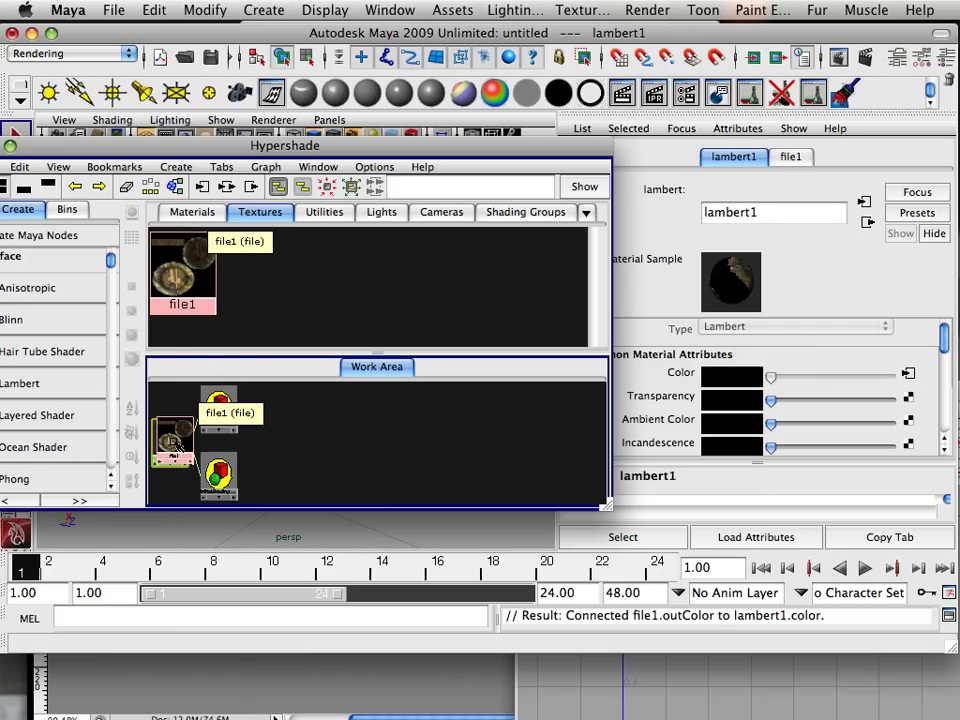
{"action": "left_click_drag", "start_coordinate": [210, 452], "coordinate": [272, 446]}
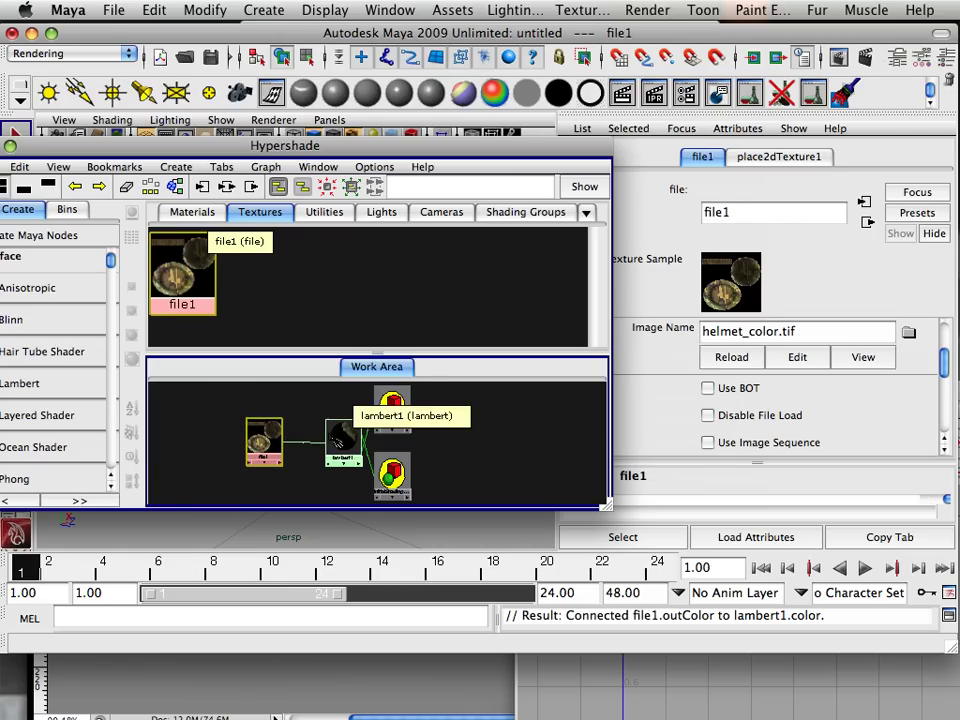
{"action": "left_click", "coordinate": [327, 440]}
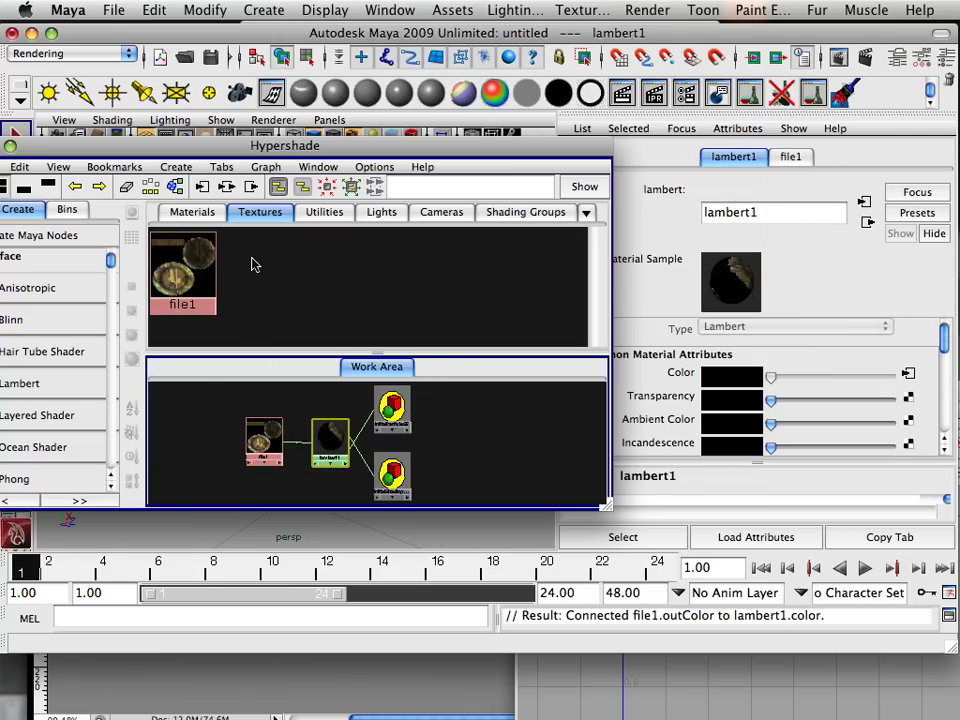
- Add a File texture to lambert1's Bump Mapping, creating a bump2d1 node
{"action": "scroll", "coordinate": [921, 401], "scroll_direction": "down", "scroll_amount": 1}
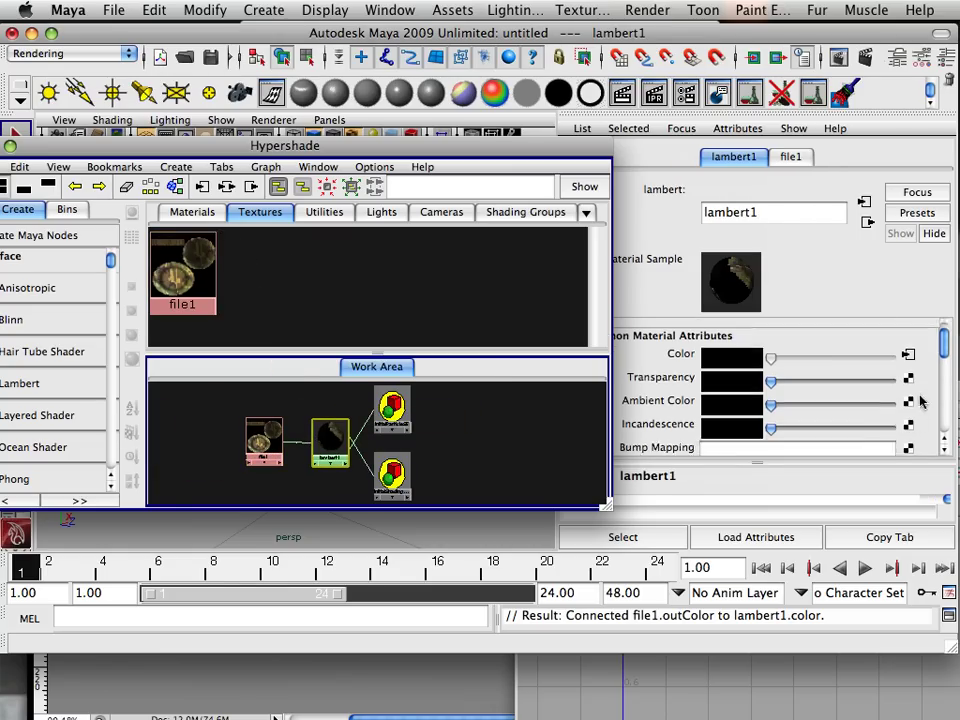
{"action": "scroll", "coordinate": [915, 399], "scroll_direction": "down", "scroll_amount": 2}
{"action": "left_click", "coordinate": [908, 356]}
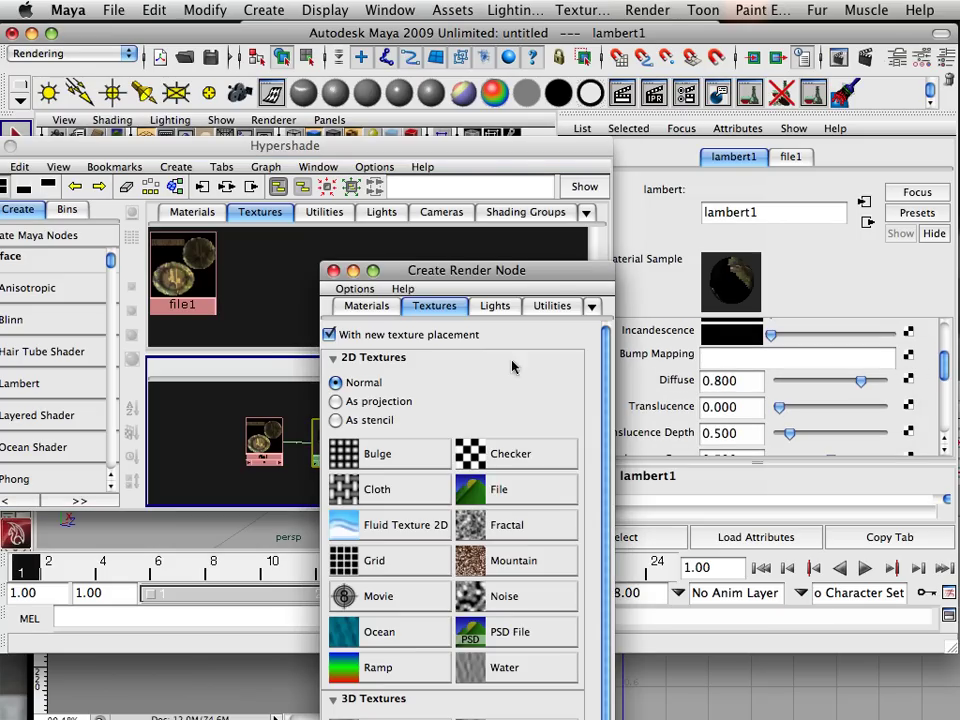
{"action": "left_click", "coordinate": [504, 488]}
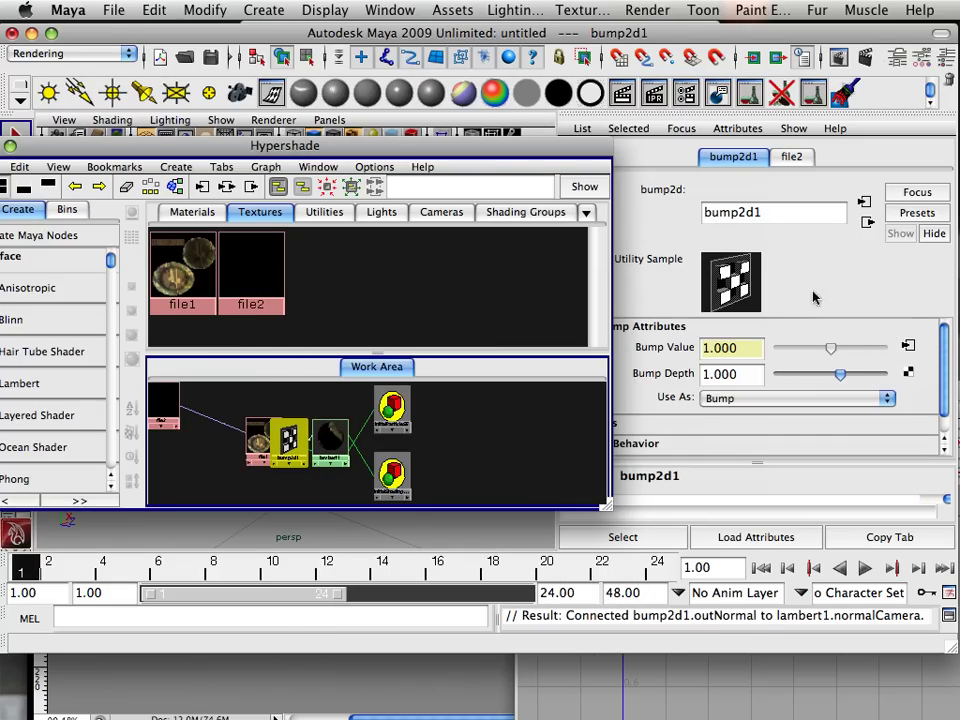
{"action": "left_click_drag", "start_coordinate": [738, 374], "coordinate": [687, 374]}
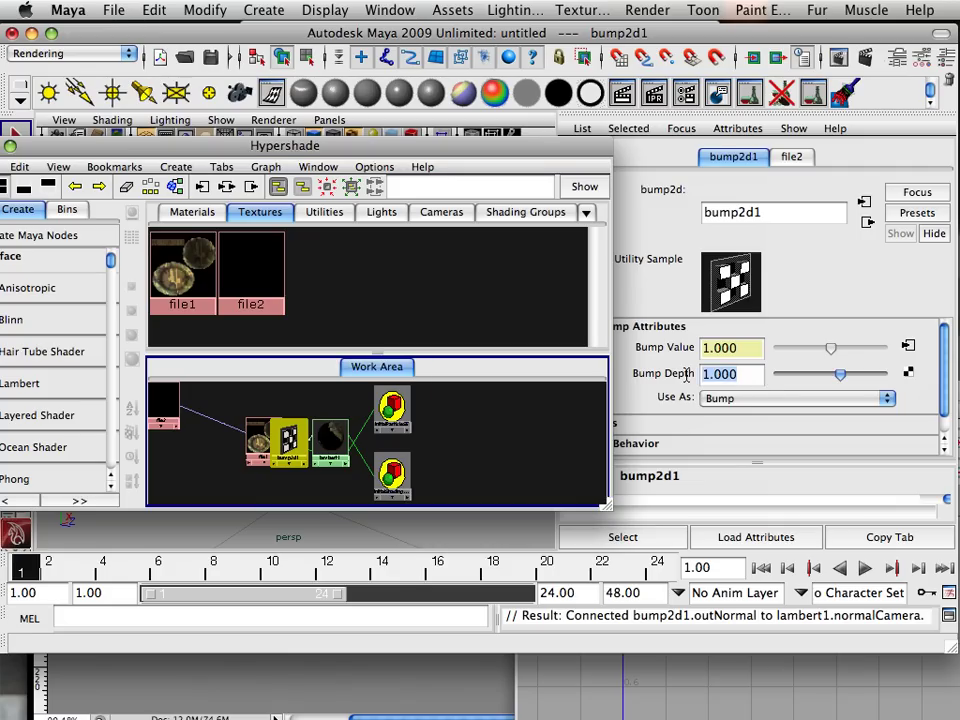
- Load helmet_bump.tif into file2 and refresh its swatch
{"action": "left_click", "coordinate": [791, 156]}
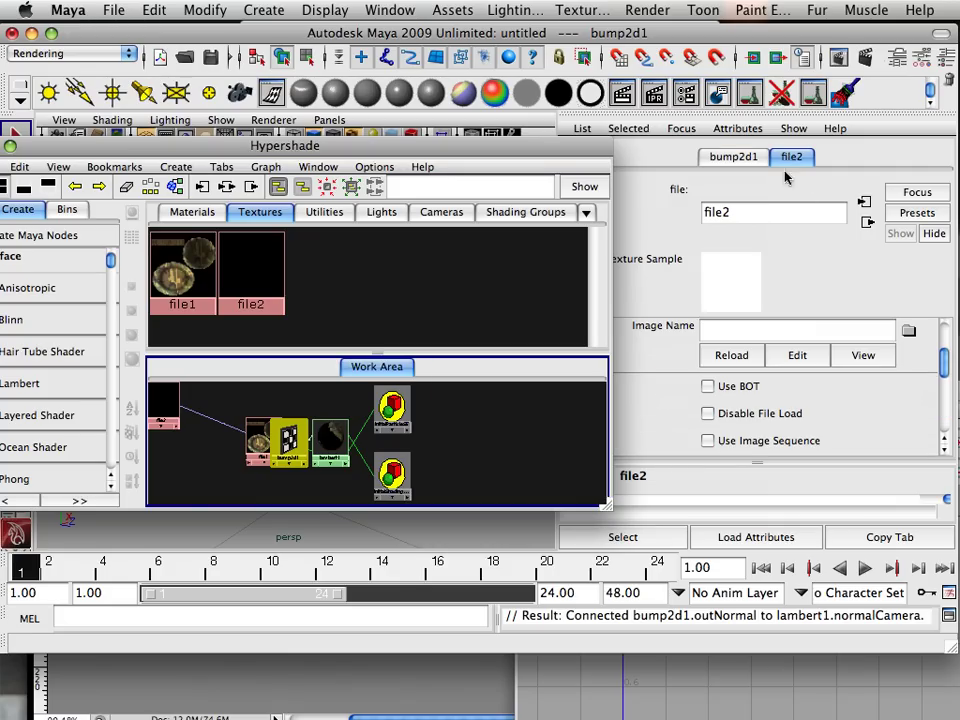
{"action": "left_click", "coordinate": [909, 331]}
{"action": "left_click_drag", "start_coordinate": [540, 338], "coordinate": [645, 347]}
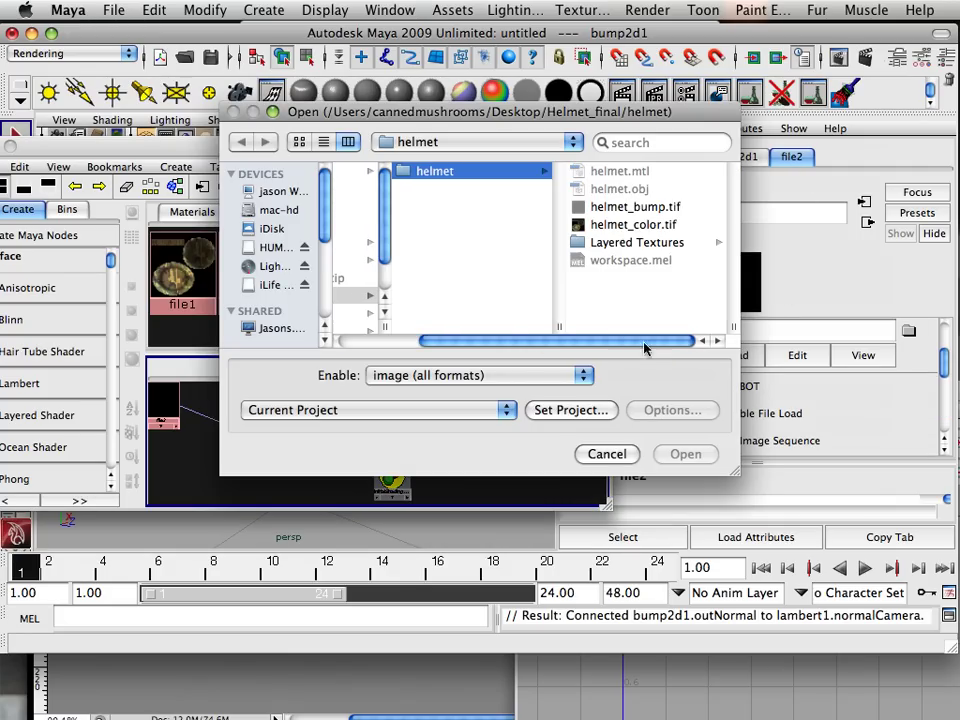
{"action": "double_click", "coordinate": [628, 207]}
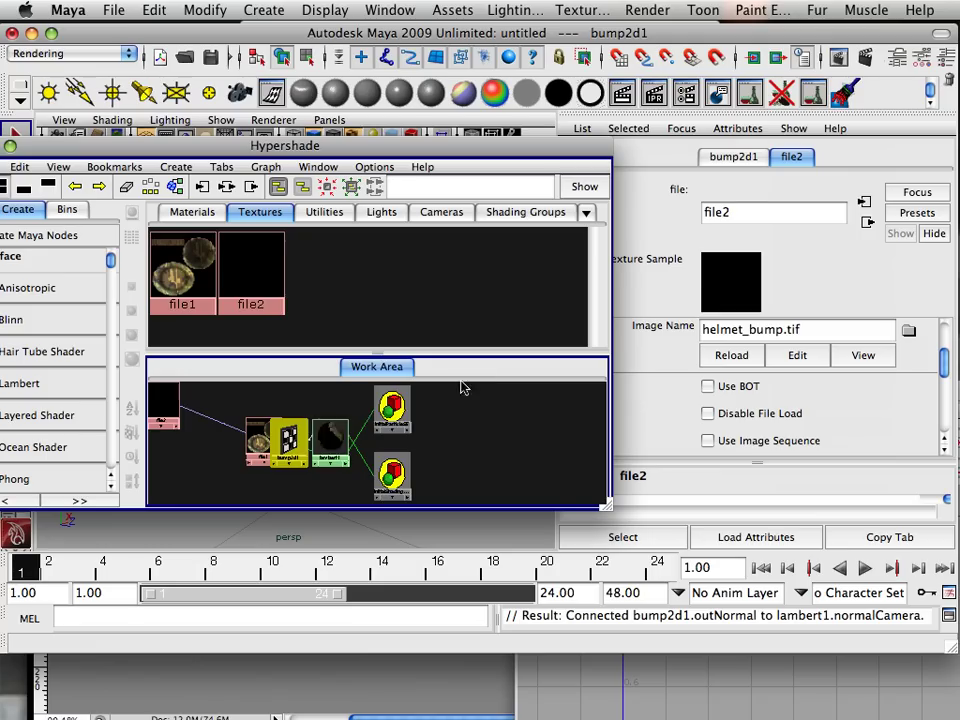
{"action": "left_click", "coordinate": [260, 308]}
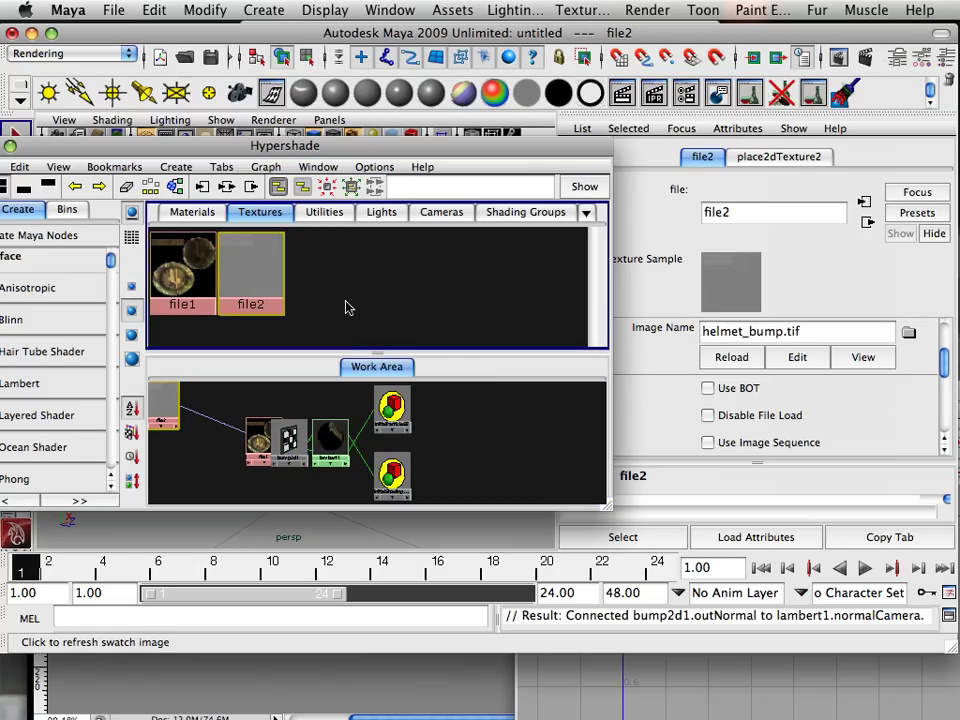
- Move bump2d1 below file1 in the graph and close the Hypershade
{"action": "left_click_drag", "start_coordinate": [253, 144], "coordinate": [442, 140]}
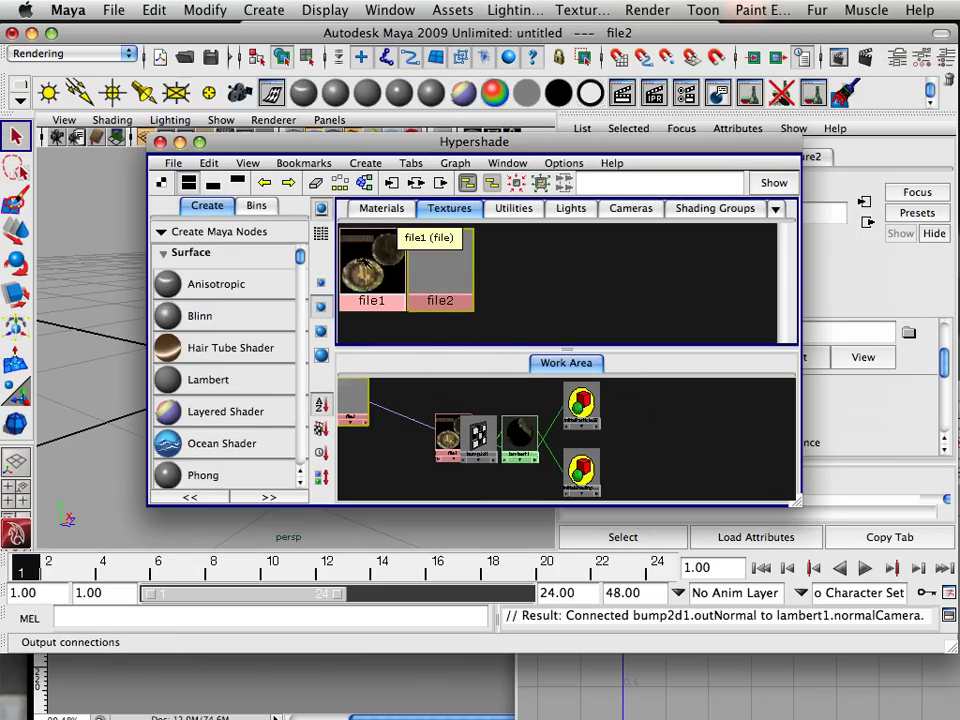
{"action": "left_click_drag", "start_coordinate": [479, 437], "coordinate": [435, 468]}
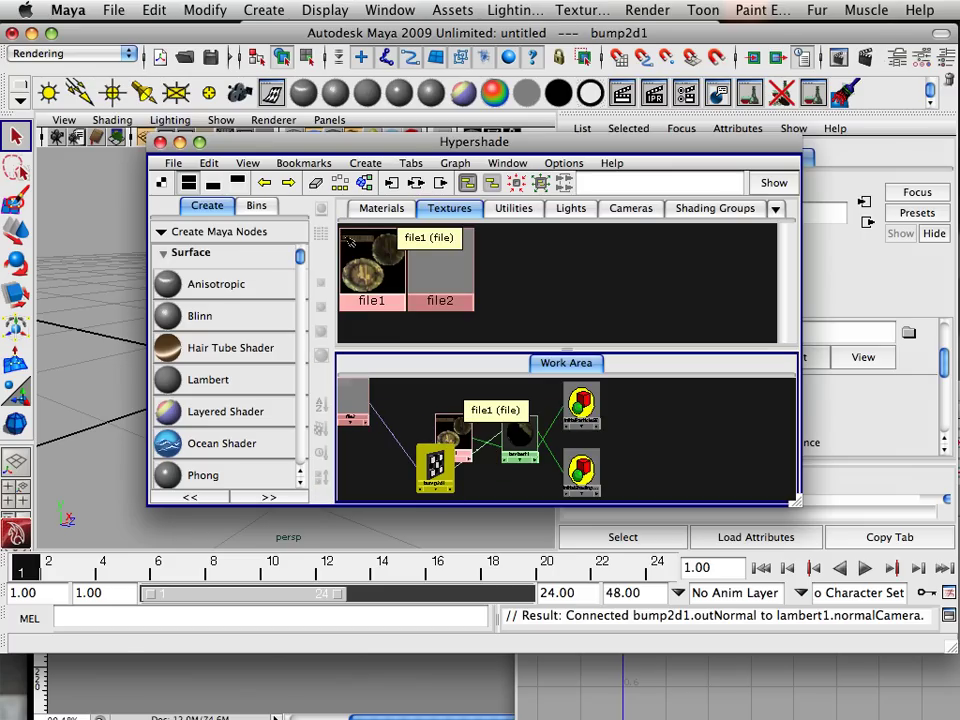
{"action": "left_click", "coordinate": [163, 146]}
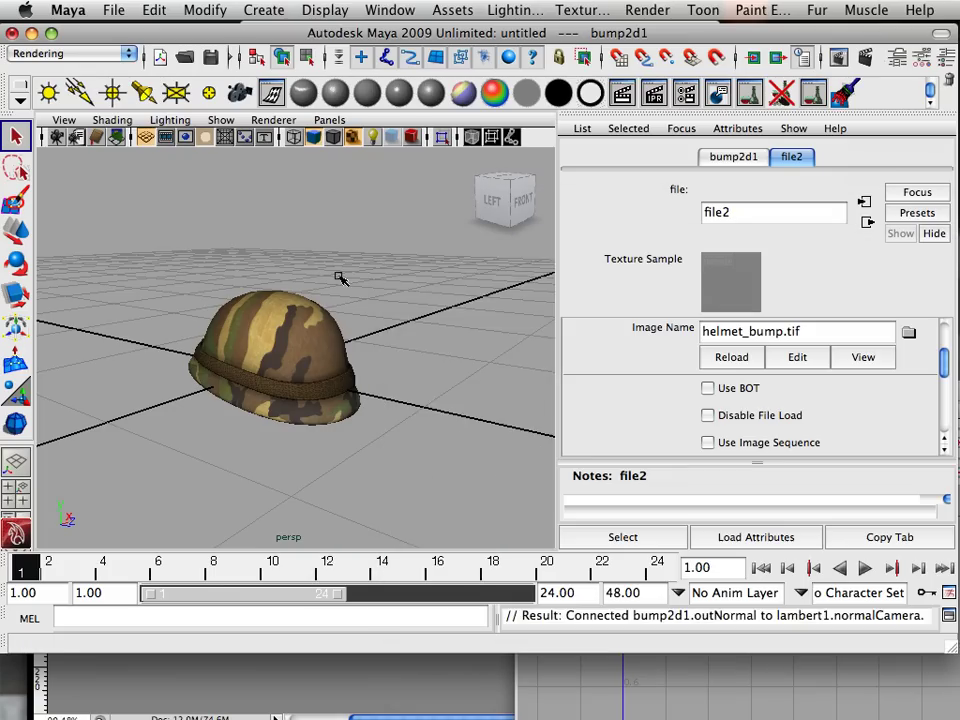
{"action": "left_click_drag", "start_coordinate": [340, 278], "coordinate": [321, 302], "text": "alt"}
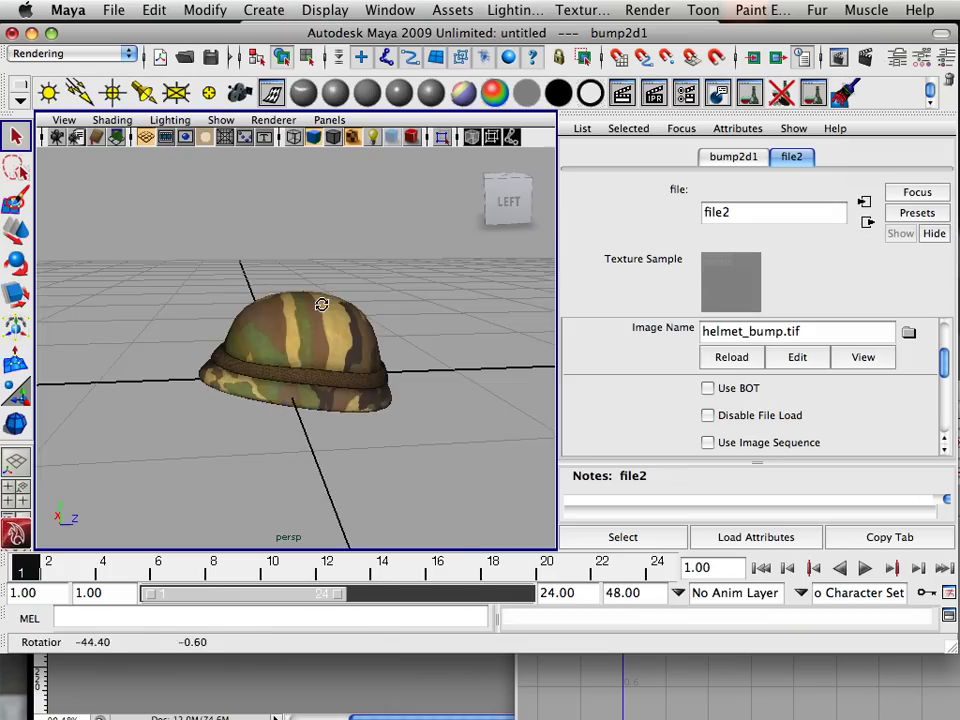
{"action": "right_click_drag", "start_coordinate": [321, 302], "coordinate": [263, 185], "text": "alt"}
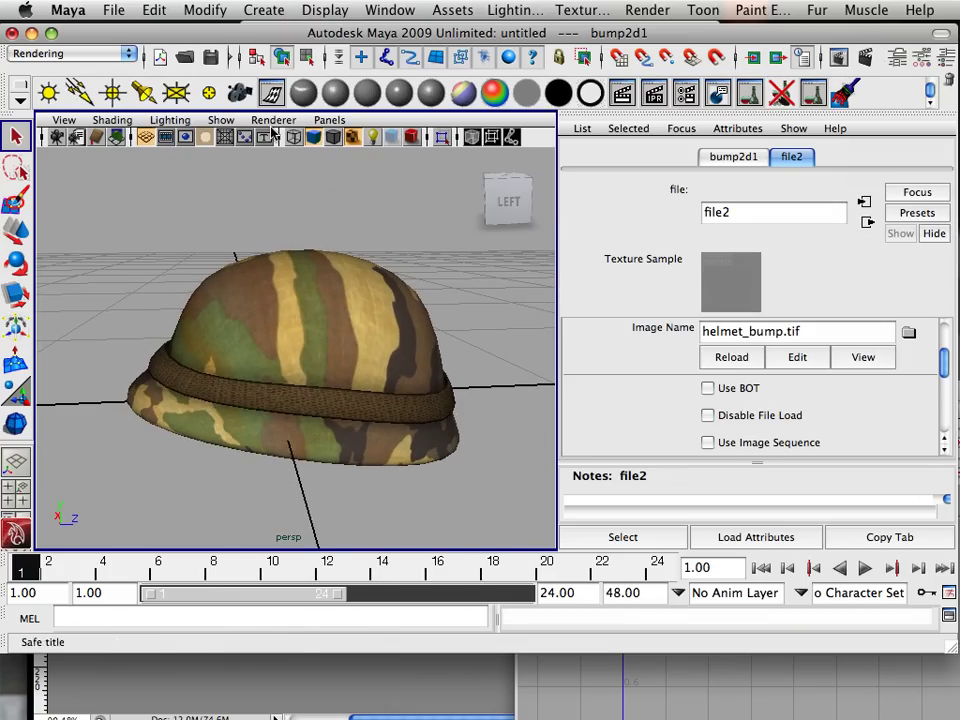
- Switch the viewport to High Quality Rendering and orbit around the helmet
{"action": "left_click", "coordinate": [273, 120]}
{"action": "left_click", "coordinate": [266, 157]}
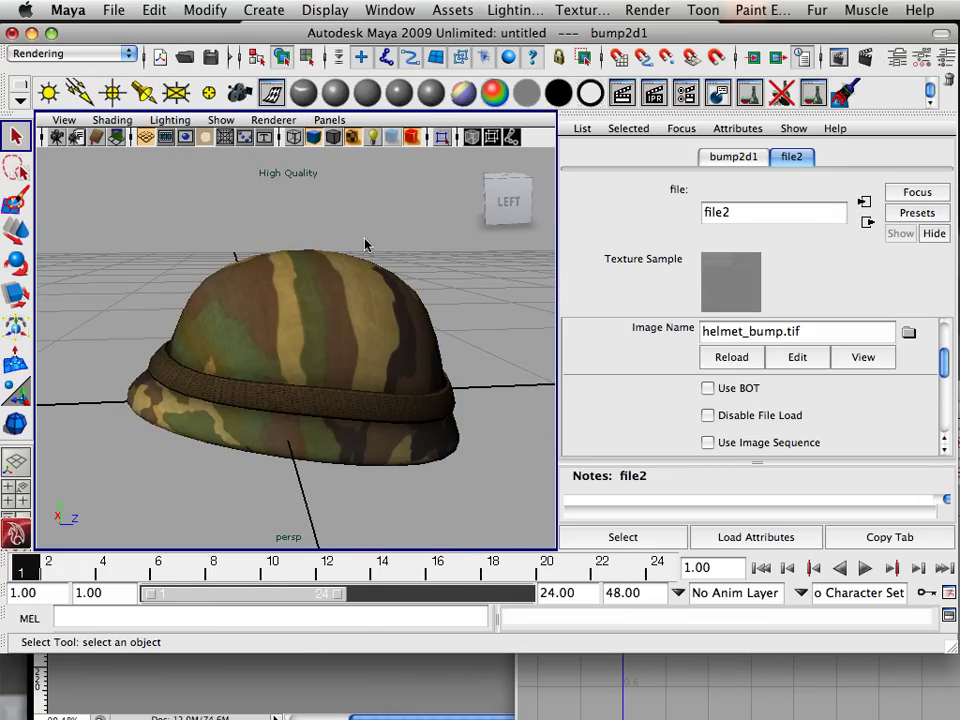
{"action": "left_click_drag", "start_coordinate": [350, 248], "coordinate": [276, 272], "text": "alt"}
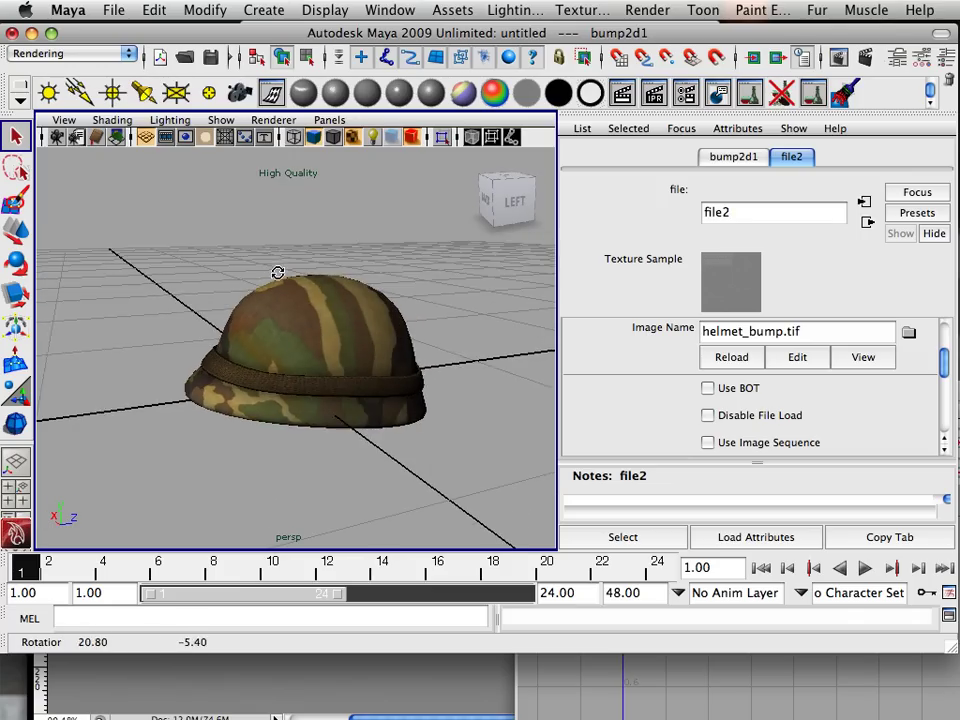
{"action": "right_click_drag", "start_coordinate": [276, 272], "coordinate": [390, 310], "text": "alt"}
{"action": "left_click_drag", "start_coordinate": [390, 310], "coordinate": [278, 323], "text": "alt"}
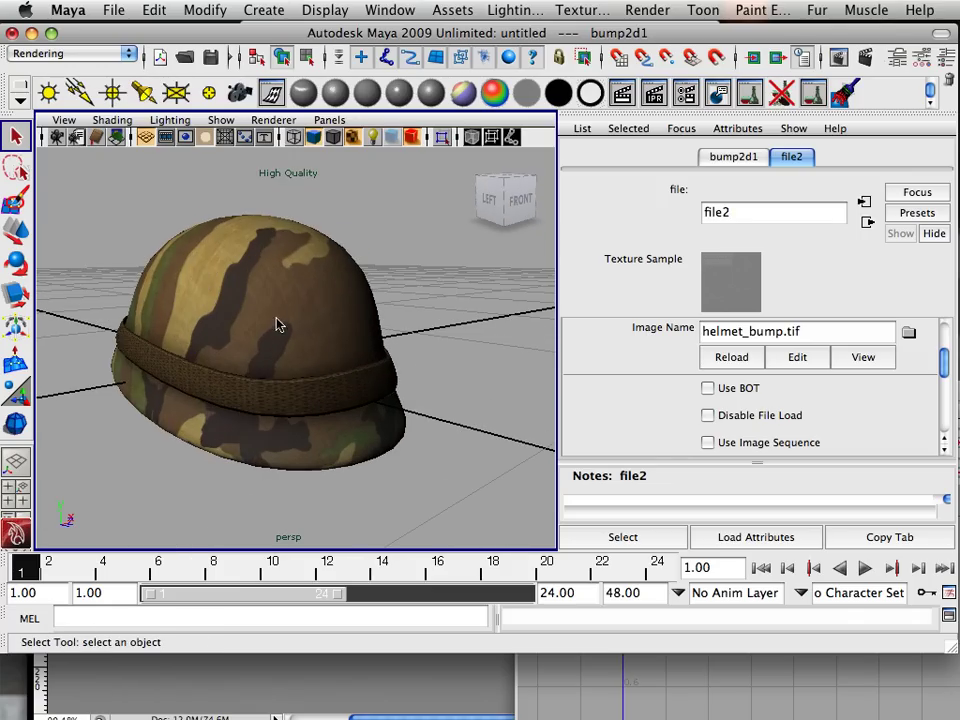
- Inspect the textured helmet from the left, recentring and zooming the view
{"action": "left_click", "coordinate": [265, 322]}
{"action": "right_click_drag", "start_coordinate": [261, 321], "coordinate": [271, 324], "text": "alt"}
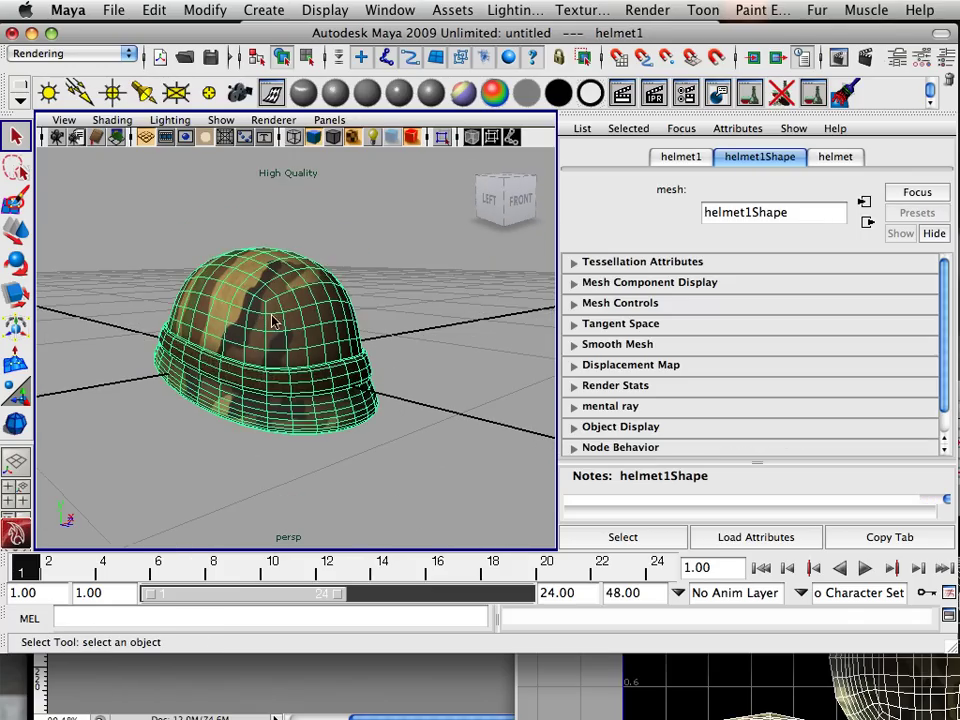
{"action": "left_click", "coordinate": [345, 319]}
{"action": "middle_click_drag", "start_coordinate": [345, 319], "coordinate": [336, 322], "text": "alt"}
{"action": "scroll", "coordinate": [336, 322], "scroll_direction": "up", "scroll_amount": 3}
{"action": "left_click_drag", "start_coordinate": [330, 332], "coordinate": [377, 328], "text": "alt"}
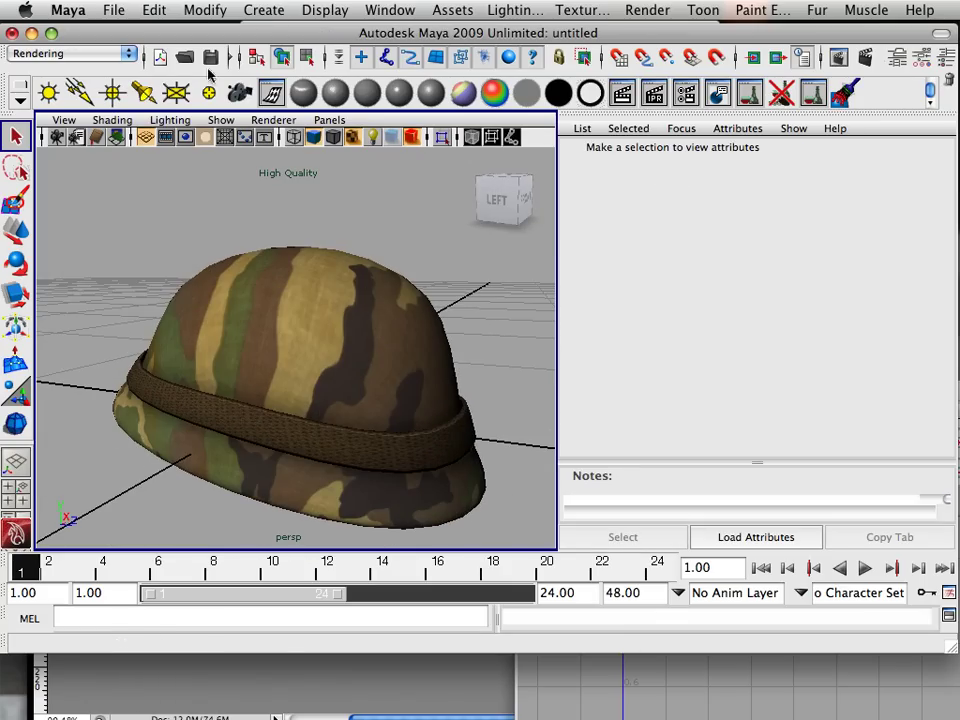
- Save the Maya scene as helmet_final.mb in the Helmet_final > helmet folder
{"action": "left_click", "coordinate": [115, 9]}
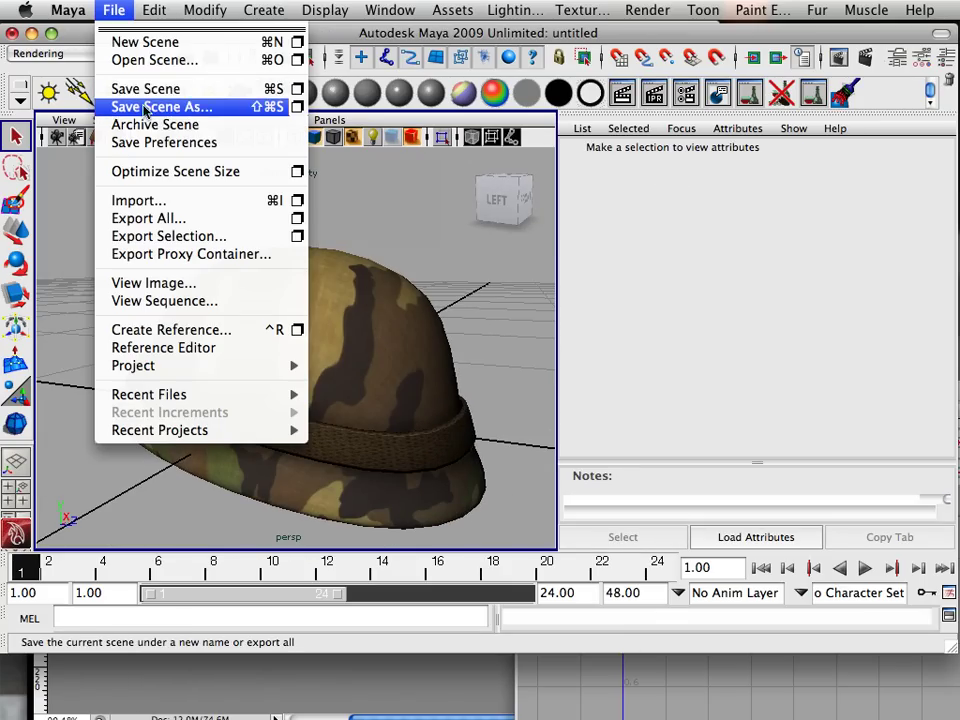
{"action": "left_click", "coordinate": [155, 106]}
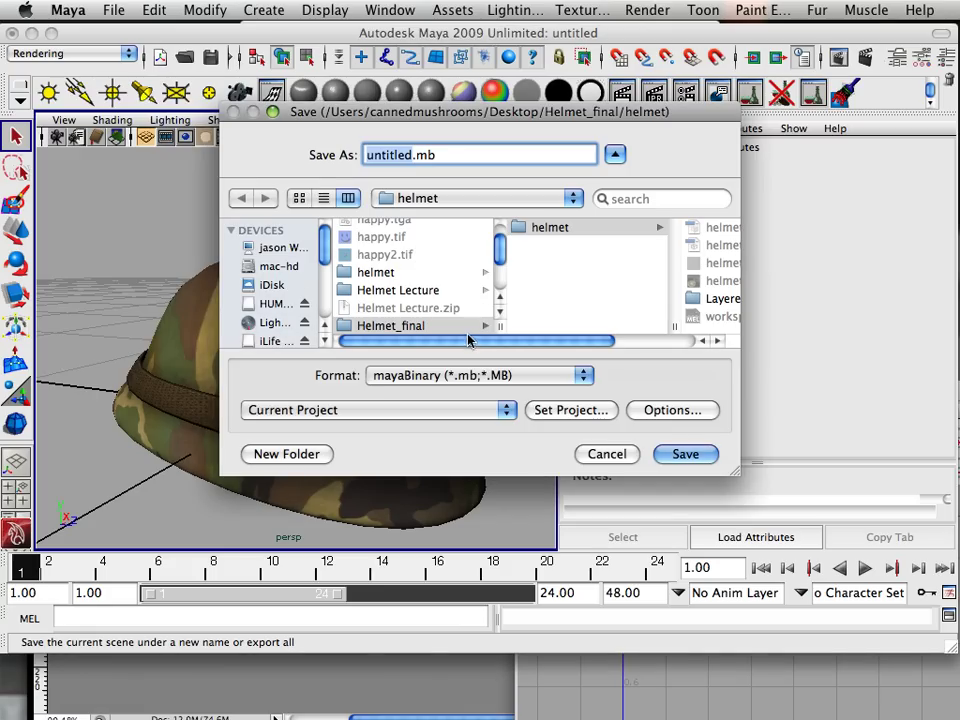
{"action": "left_click", "coordinate": [440, 326]}
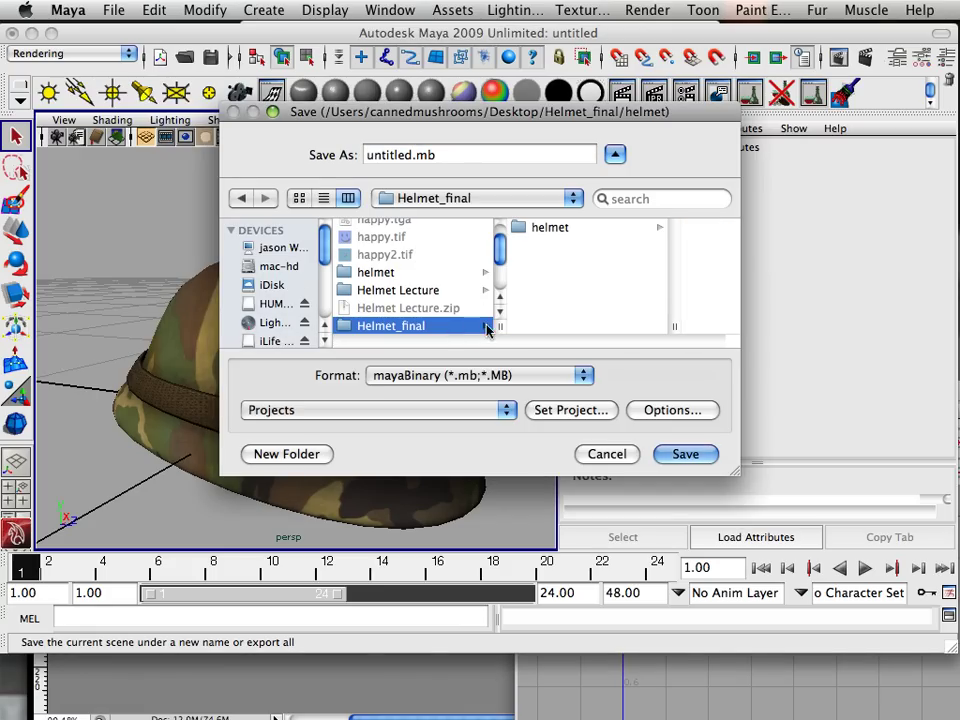
{"action": "left_click", "coordinate": [553, 228]}
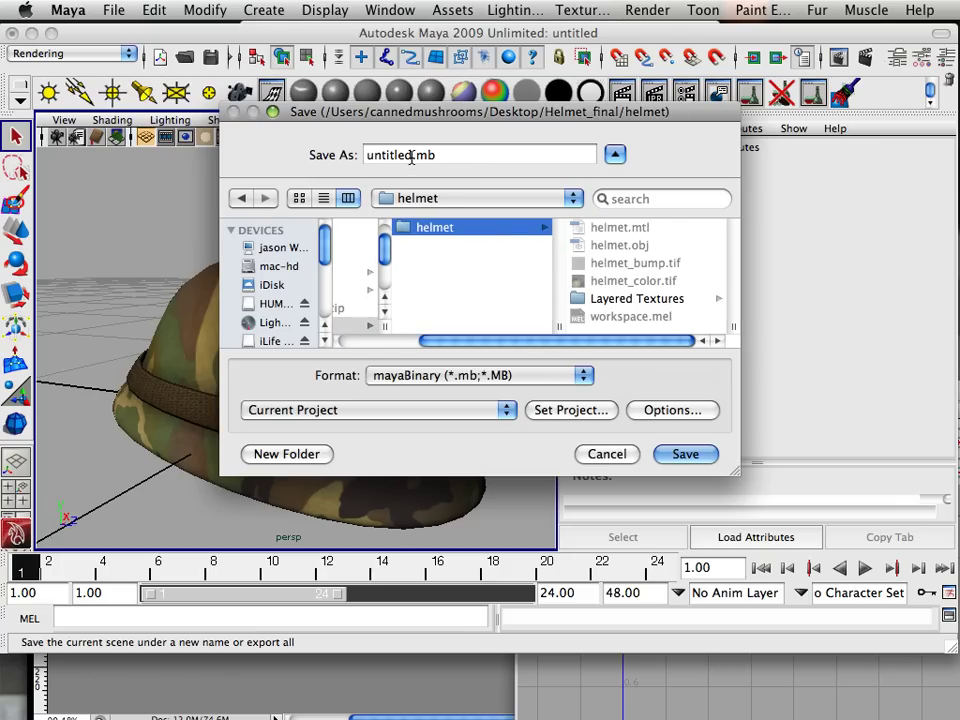
{"action": "double_click", "coordinate": [385, 155]}
{"action": "type", "text": "helmet_"}
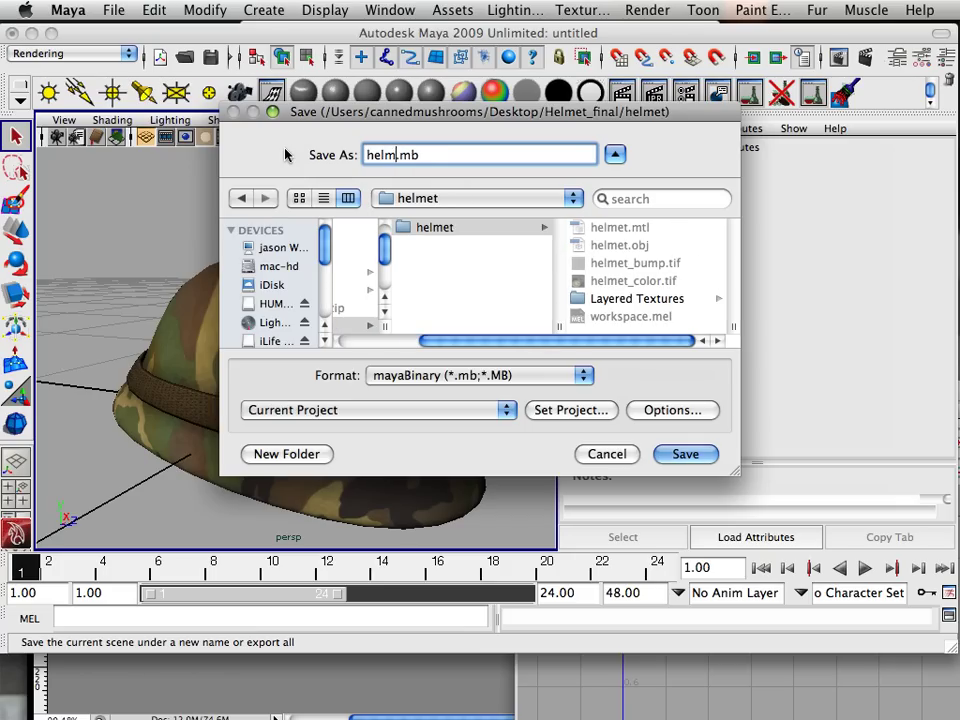
{"action": "type", "text": "final"}
{"action": "key", "text": "Return"}
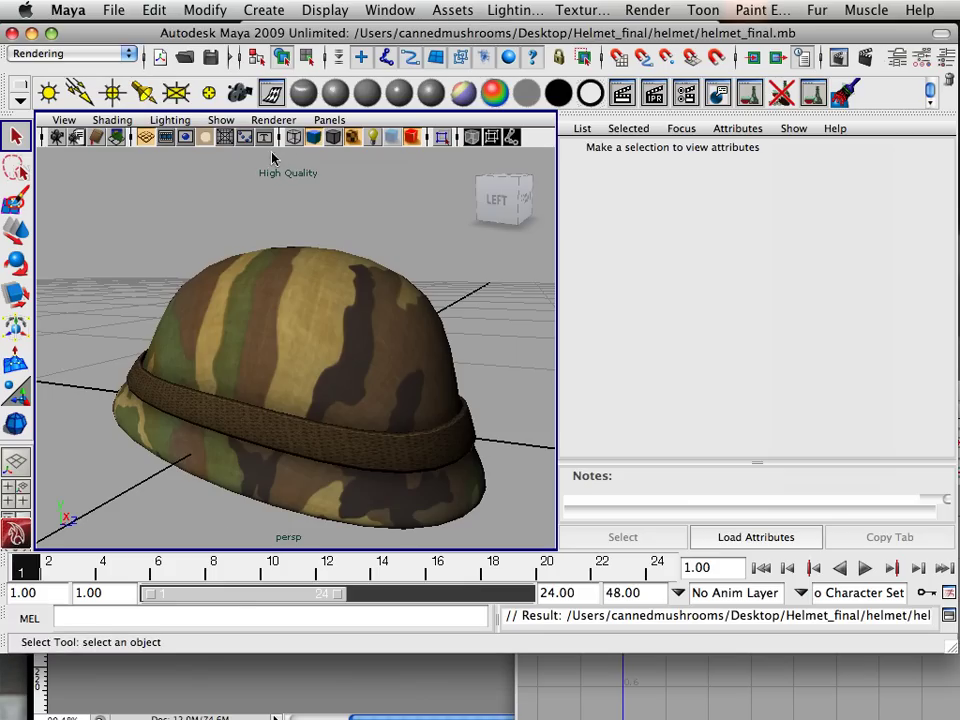
- Bring up a Finder window on the helmet folder and show the Layered Textures contents
{"action": "mouse_move", "coordinate": [166, 706]}
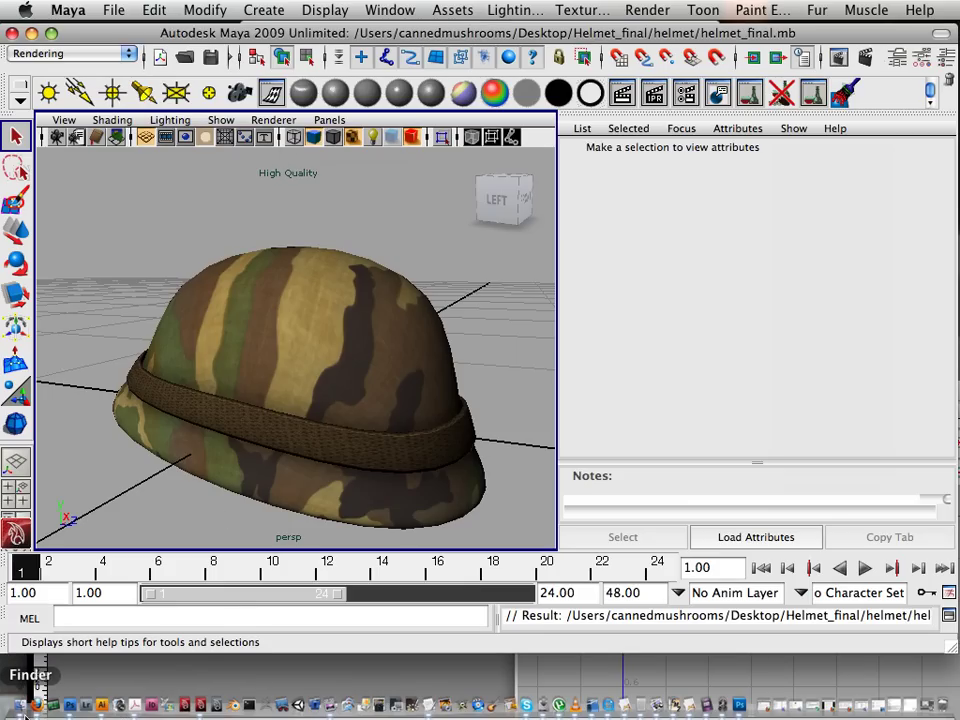
{"action": "left_click", "coordinate": [22, 708]}
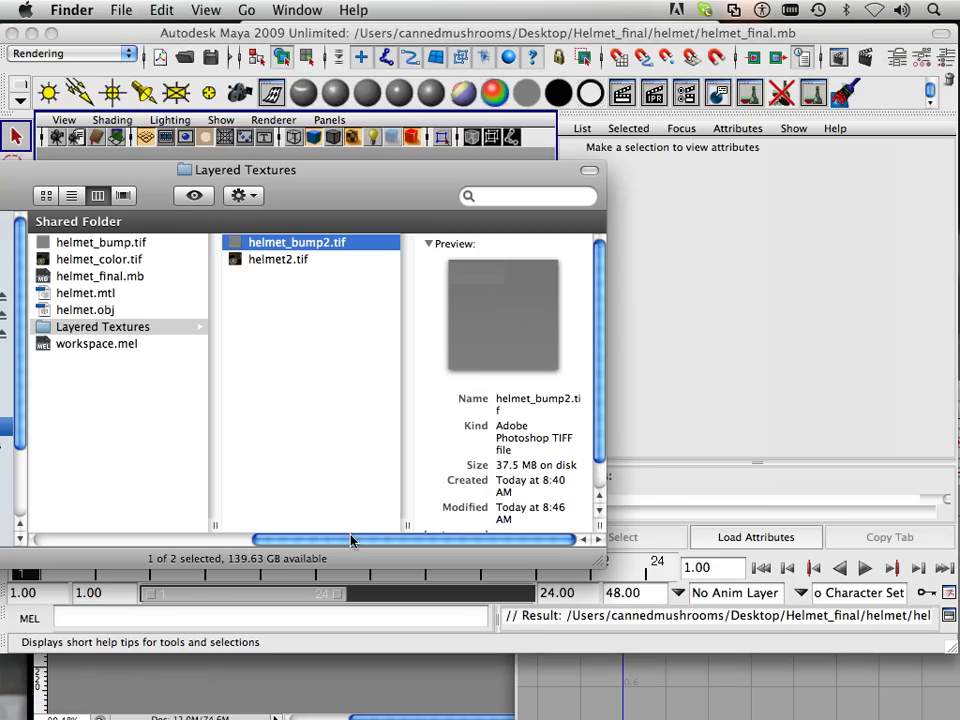
{"action": "left_click_drag", "start_coordinate": [351, 540], "coordinate": [287, 533]}
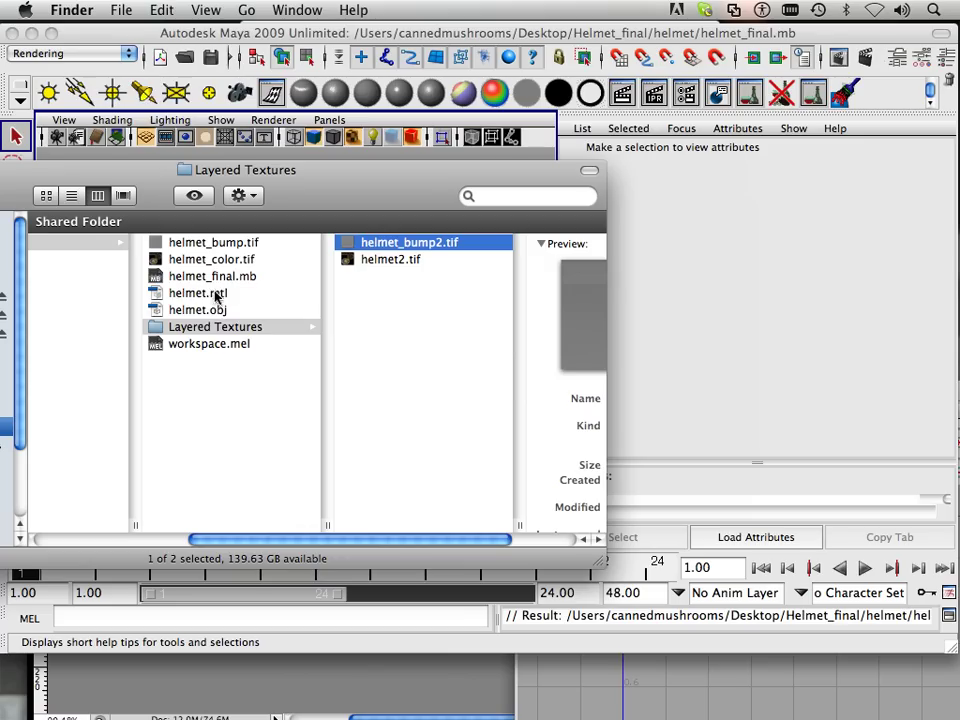
{"action": "left_click", "coordinate": [214, 328]}
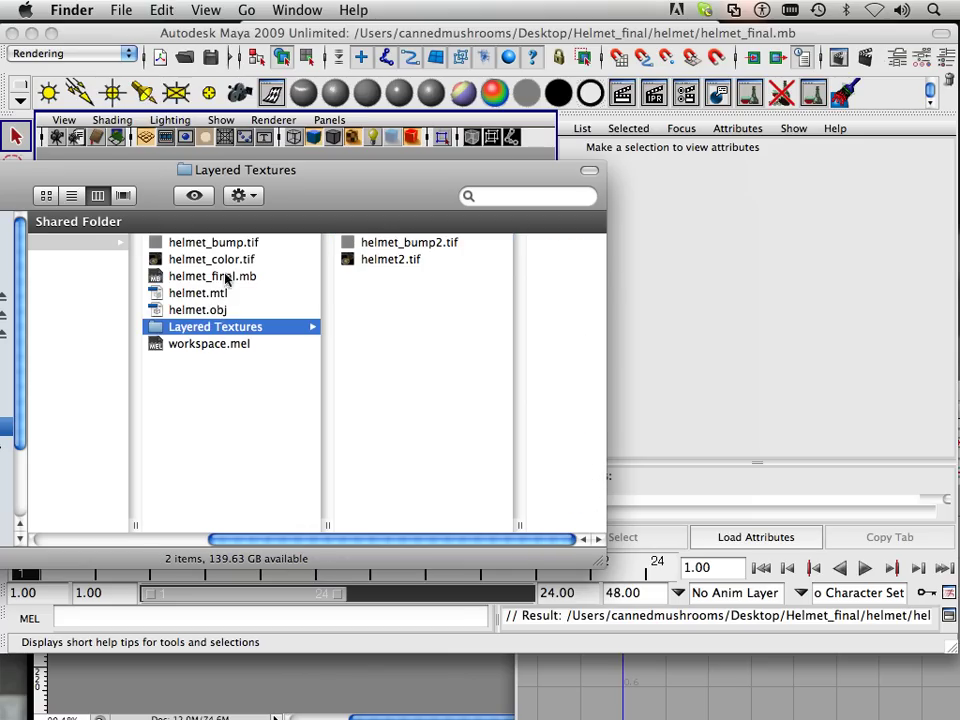
{"action": "left_click", "coordinate": [209, 262]}
{"action": "left_click", "coordinate": [224, 326]}
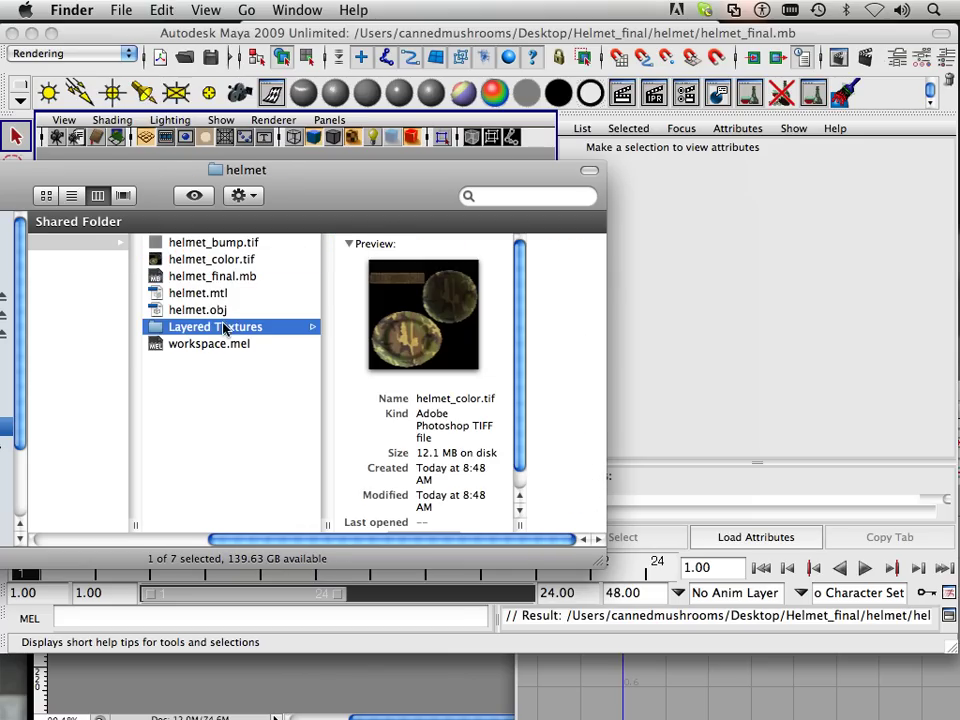
- Rename helmet_bump2.tif to helmet_bump.tif in Layered Textures
{"action": "left_click", "coordinate": [368, 245]}
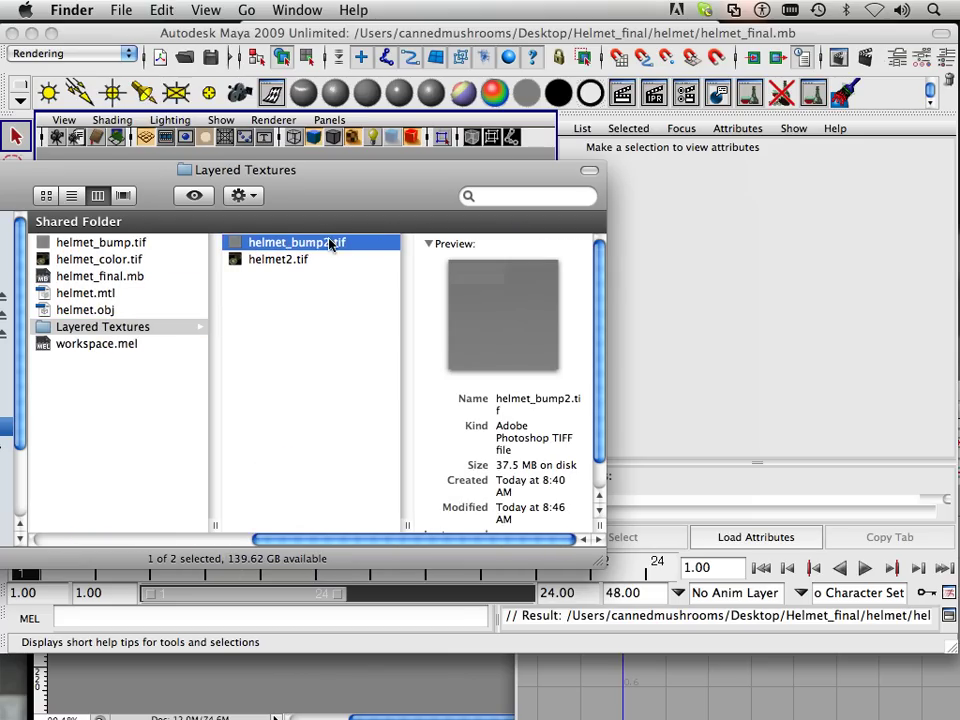
{"action": "left_click", "coordinate": [329, 243]}
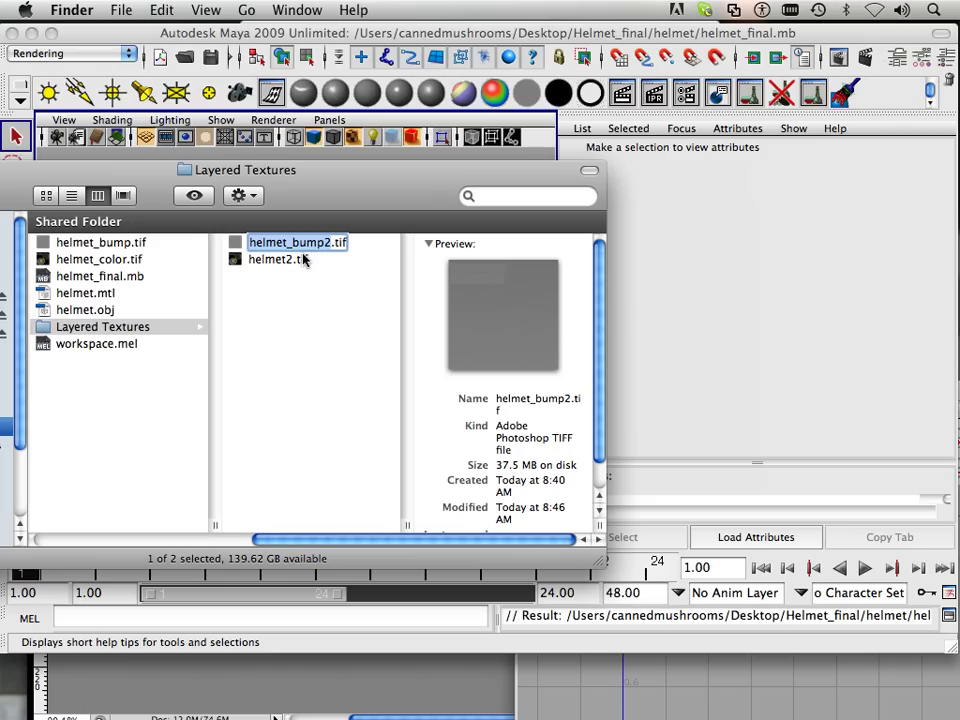
{"action": "key", "text": "Right"}
{"action": "key", "text": "BackSpace"}
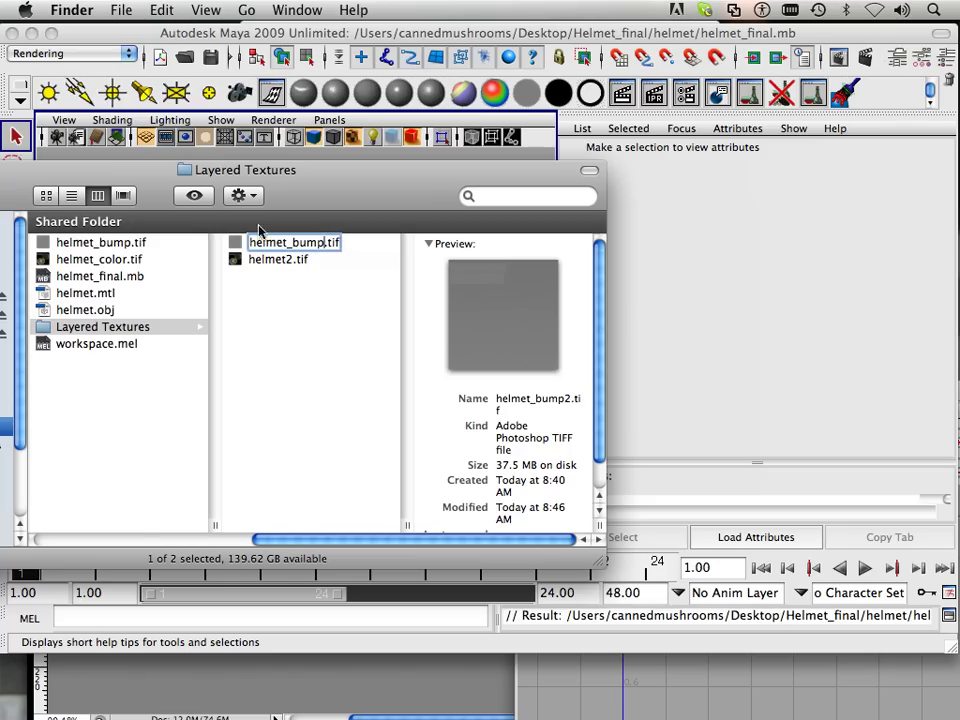
{"action": "key", "text": "Return"}
- Rename helmet2.tif to helmet_color.tif
{"action": "left_click", "coordinate": [267, 262]}
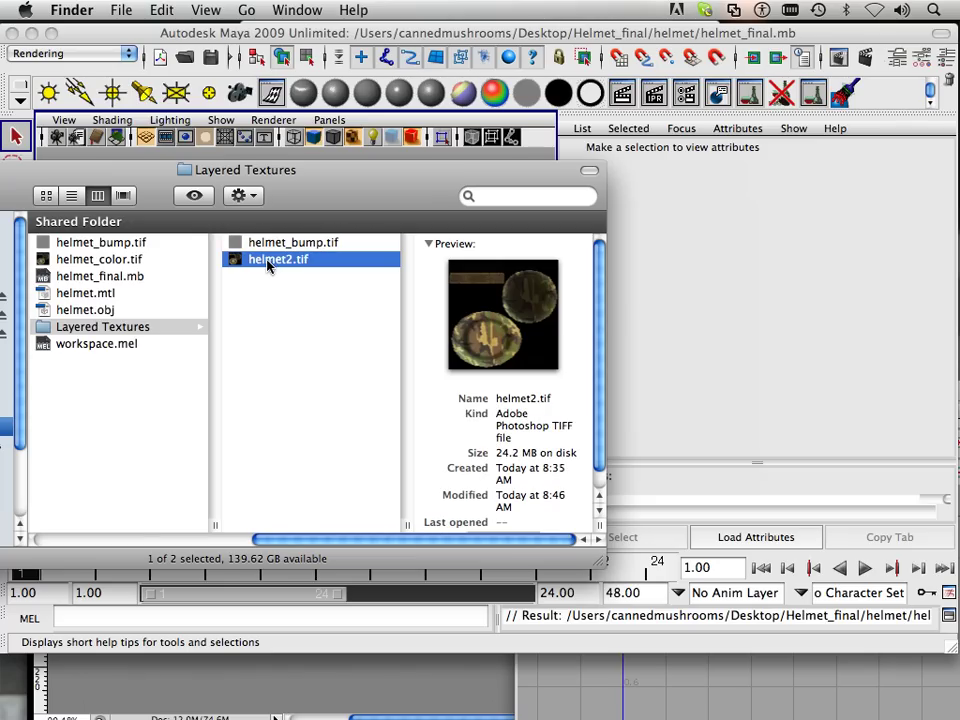
{"action": "left_click", "coordinate": [267, 261]}
{"action": "key", "text": "Right"}
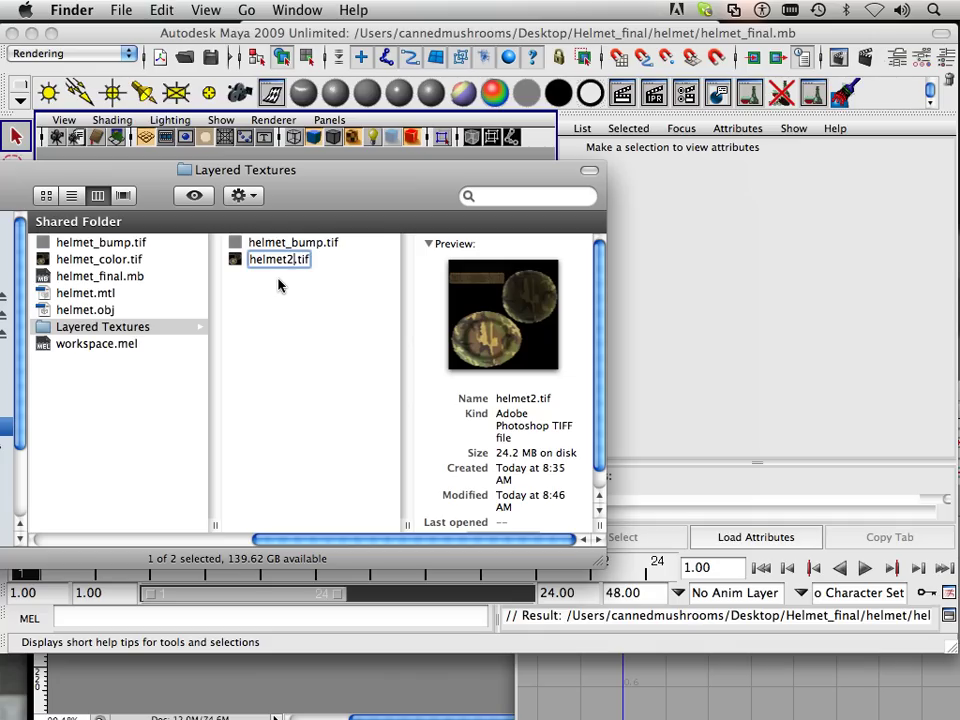
{"action": "key", "text": "BackSpace"}
{"action": "type", "text": "_color"}
{"action": "key", "text": "Return"}
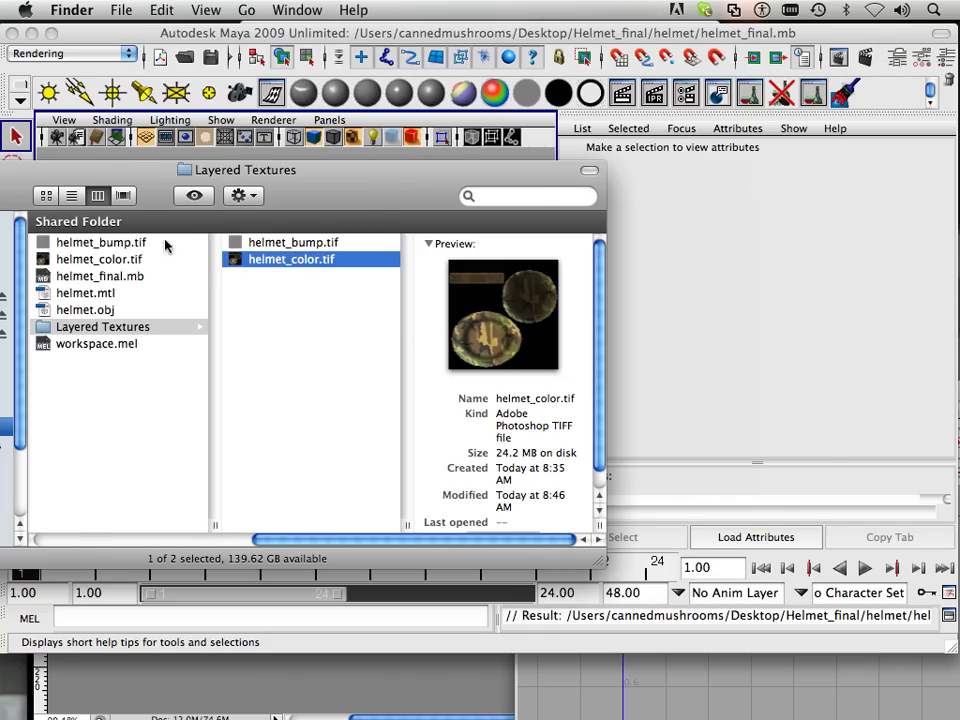
- Review helmet_final.mb, helmet.obj and the bump and color TIFFs with their file sizes
{"action": "left_click_drag", "start_coordinate": [155, 193], "coordinate": [357, 194]}
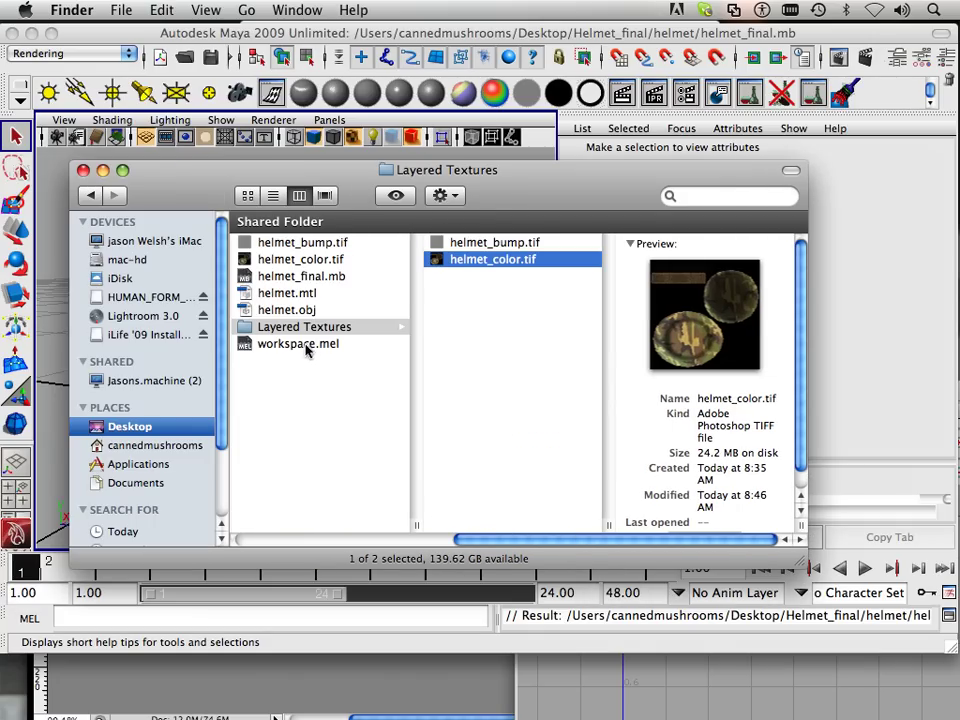
{"action": "left_click", "coordinate": [294, 280]}
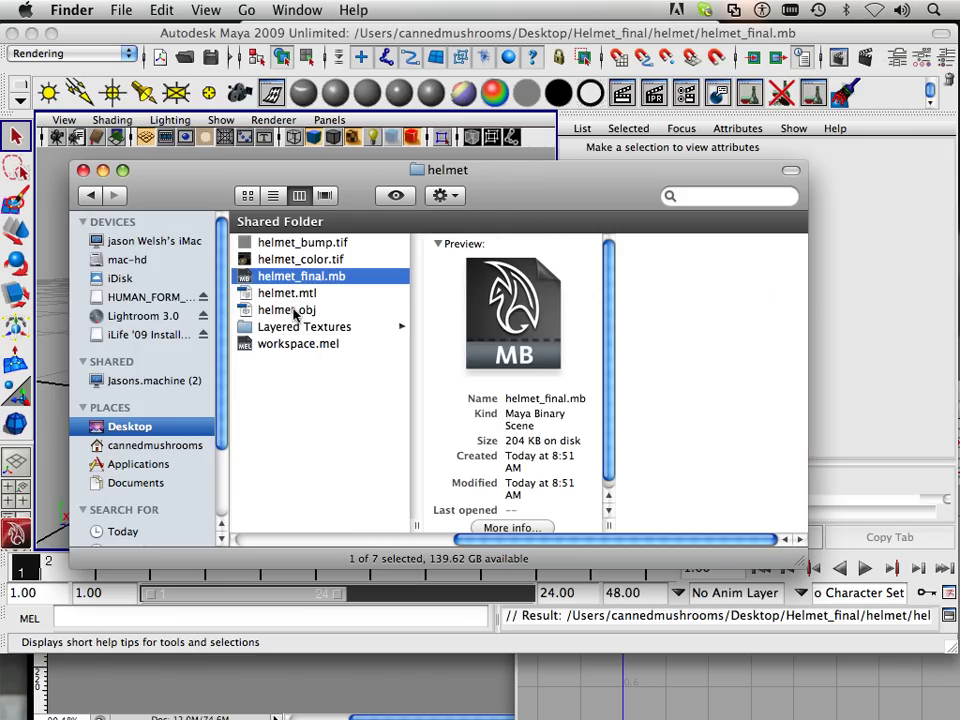
{"action": "key", "text": "Down"}
{"action": "key", "text": "Down"}
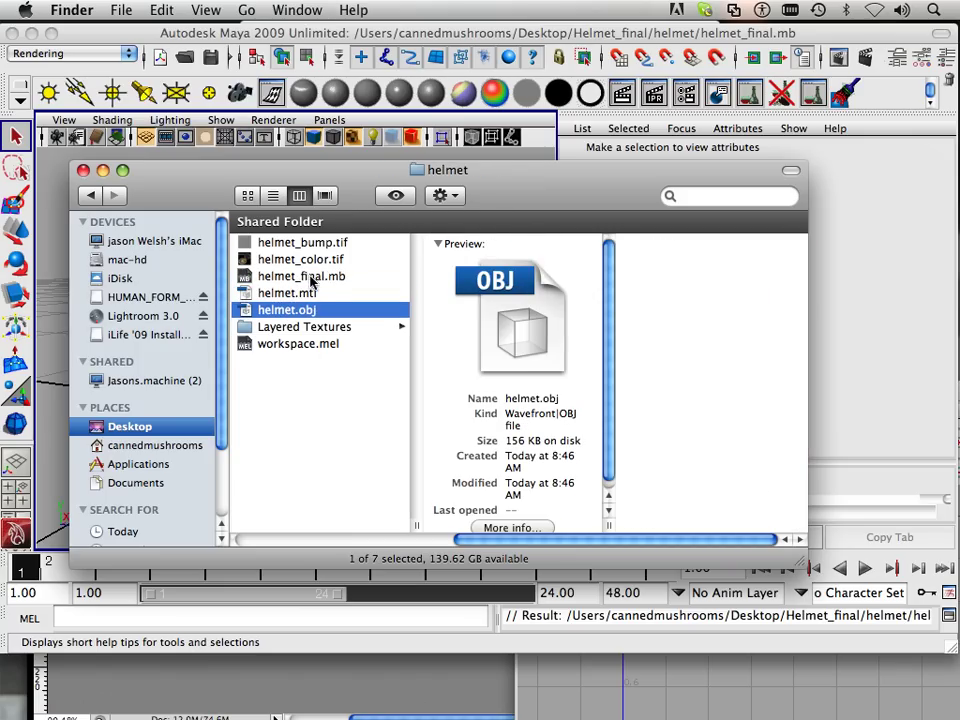
{"action": "left_click", "coordinate": [299, 280]}
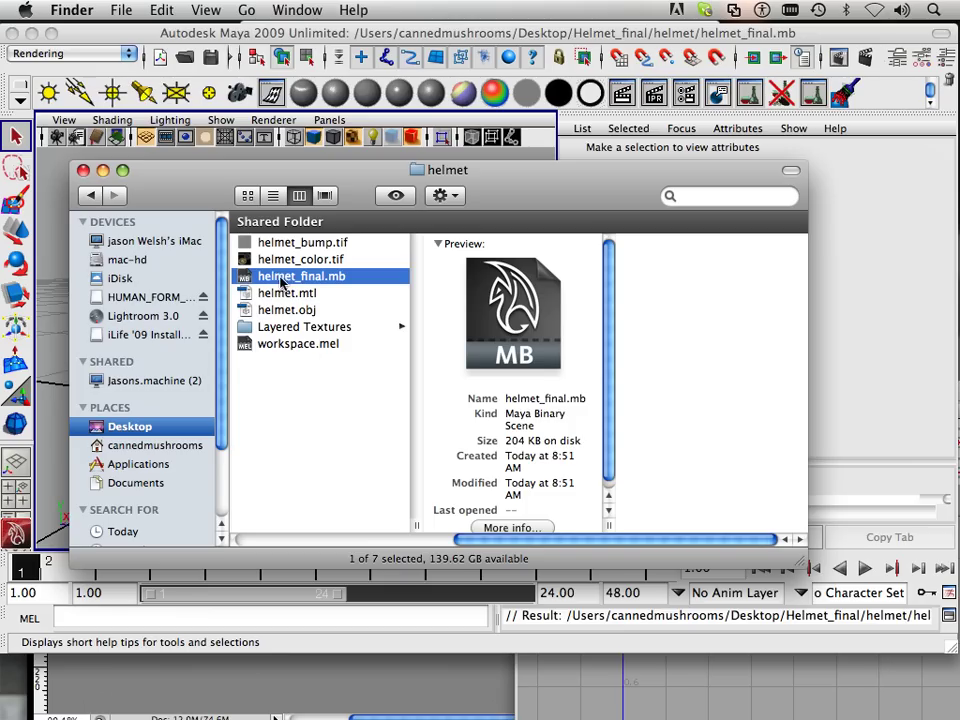
{"action": "left_click", "coordinate": [296, 328]}
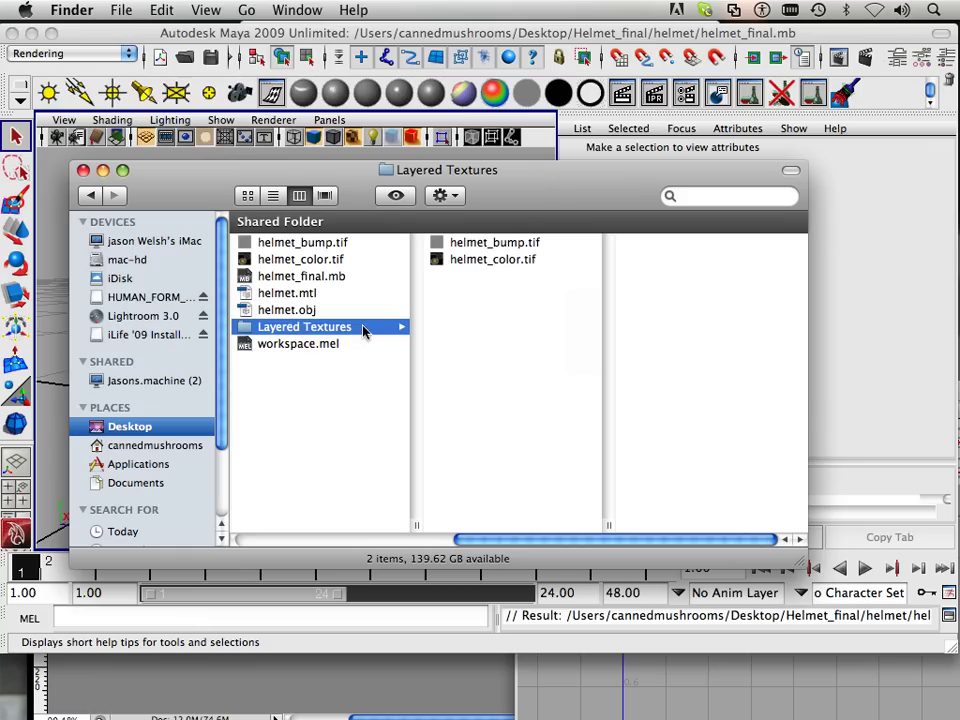
{"action": "left_click", "coordinate": [290, 242]}
{"action": "key", "text": "Down"}
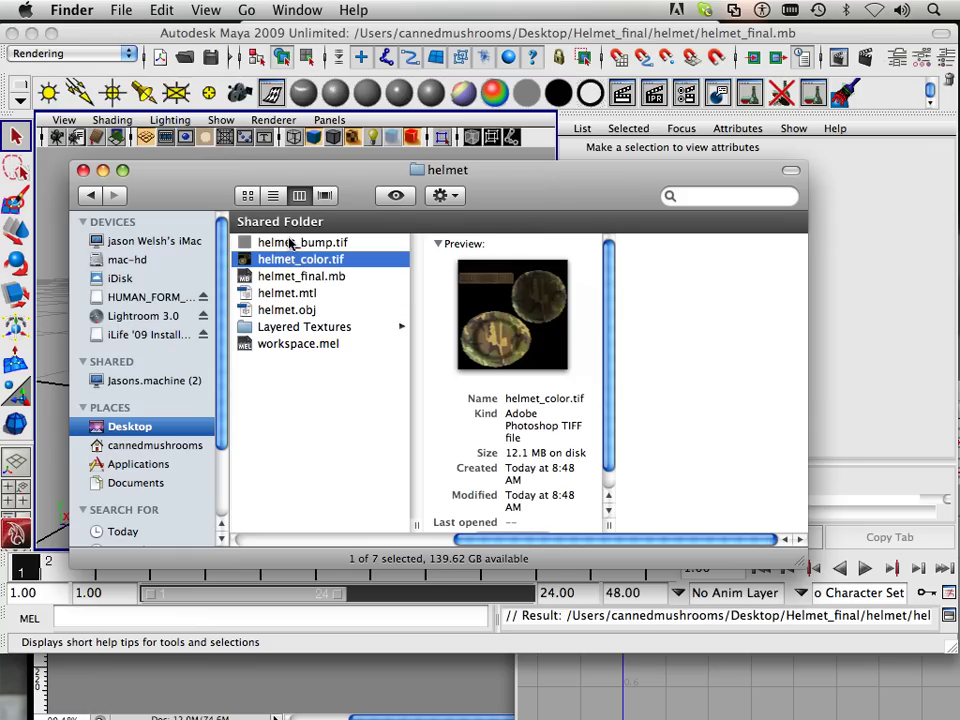
{"action": "left_click", "coordinate": [288, 243]}
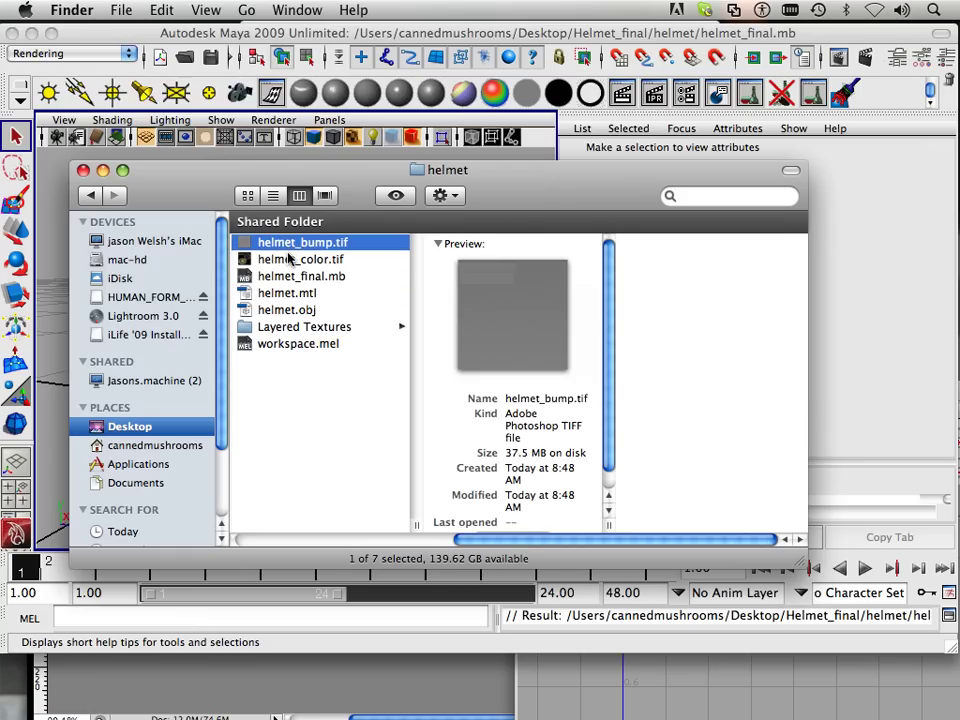
{"action": "left_click", "coordinate": [290, 259]}
{"action": "left_click", "coordinate": [280, 244]}
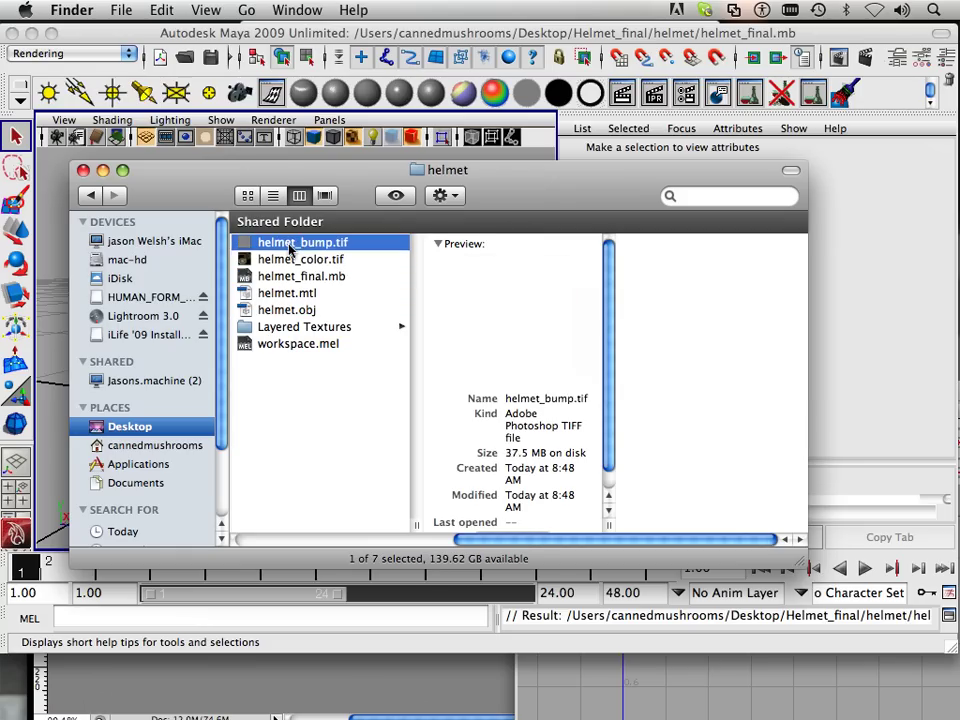
{"action": "mouse_move", "coordinate": [351, 706]}
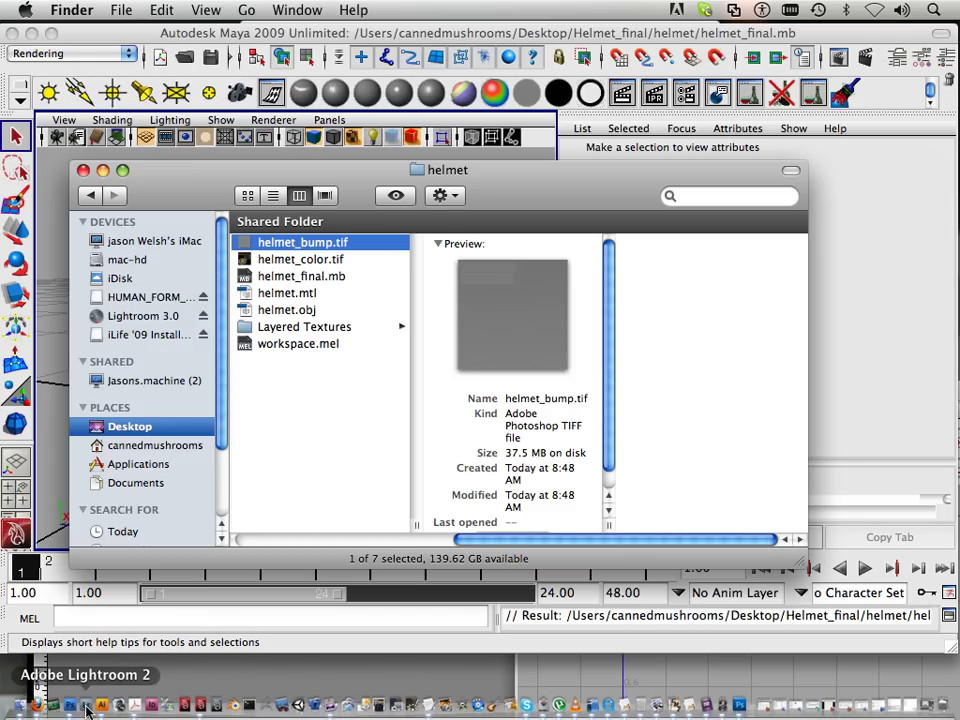
- In Photoshop, save the bump texture without layers over helmet_bump.tif as an uncompressed TIFF
{"action": "left_click", "coordinate": [36, 703]}
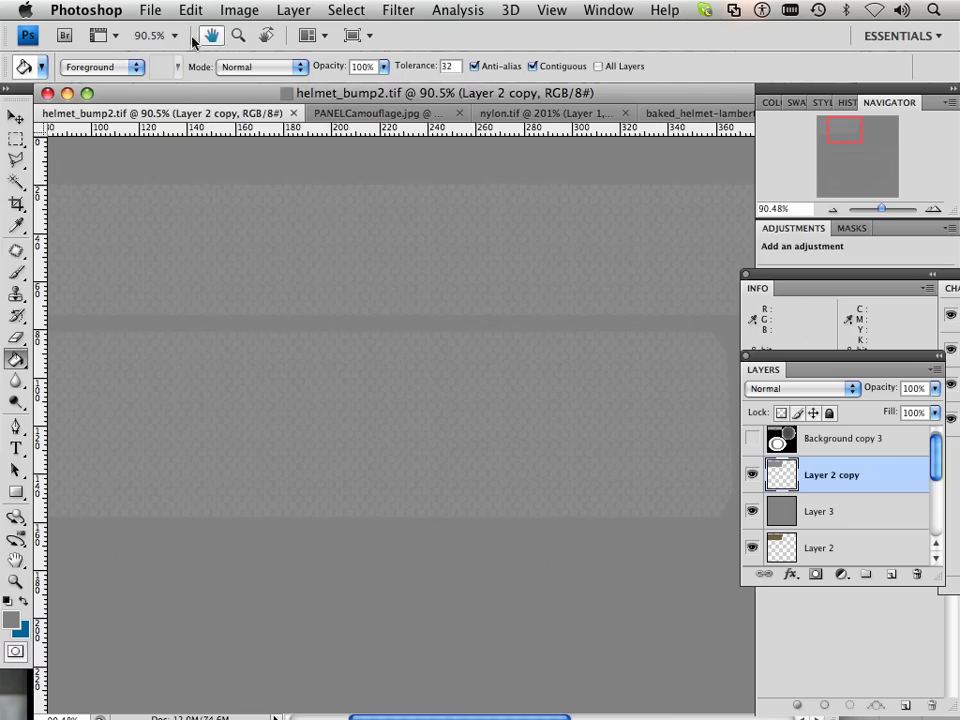
{"action": "left_click", "coordinate": [152, 12]}
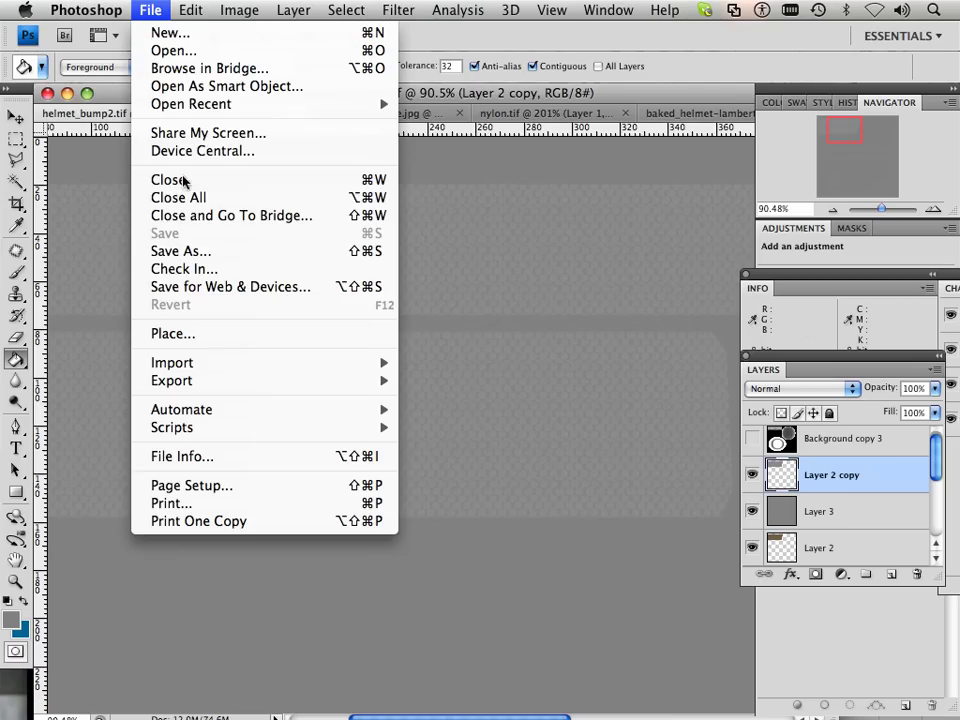
{"action": "left_click", "coordinate": [188, 254]}
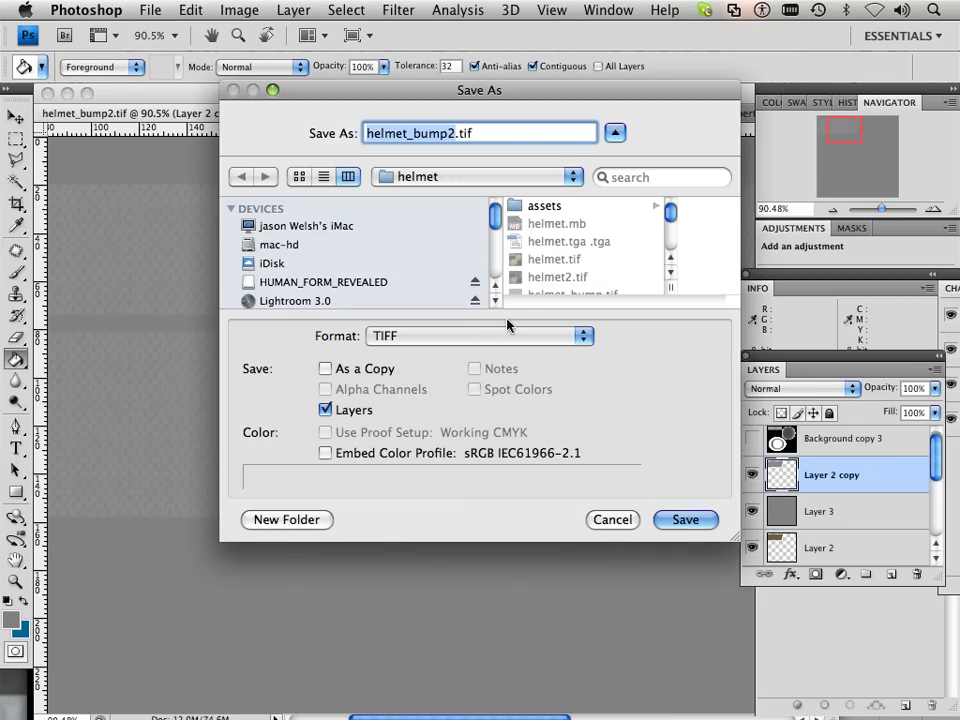
{"action": "left_click", "coordinate": [325, 410]}
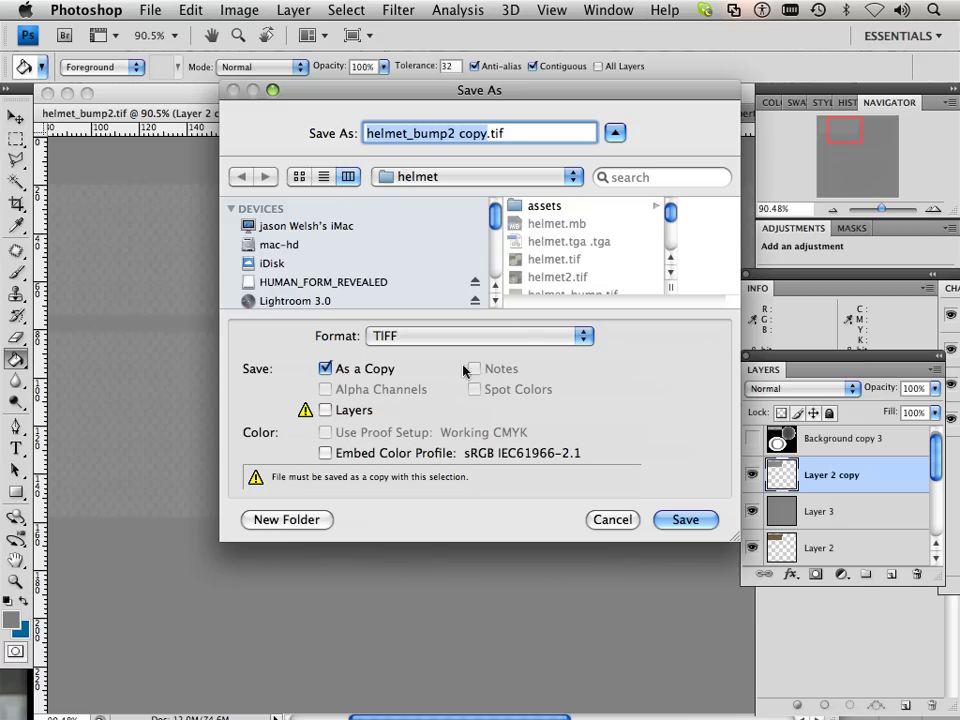
{"action": "scroll", "coordinate": [568, 282], "scroll_direction": "down", "scroll_amount": 1}
{"action": "left_click", "coordinate": [566, 280]}
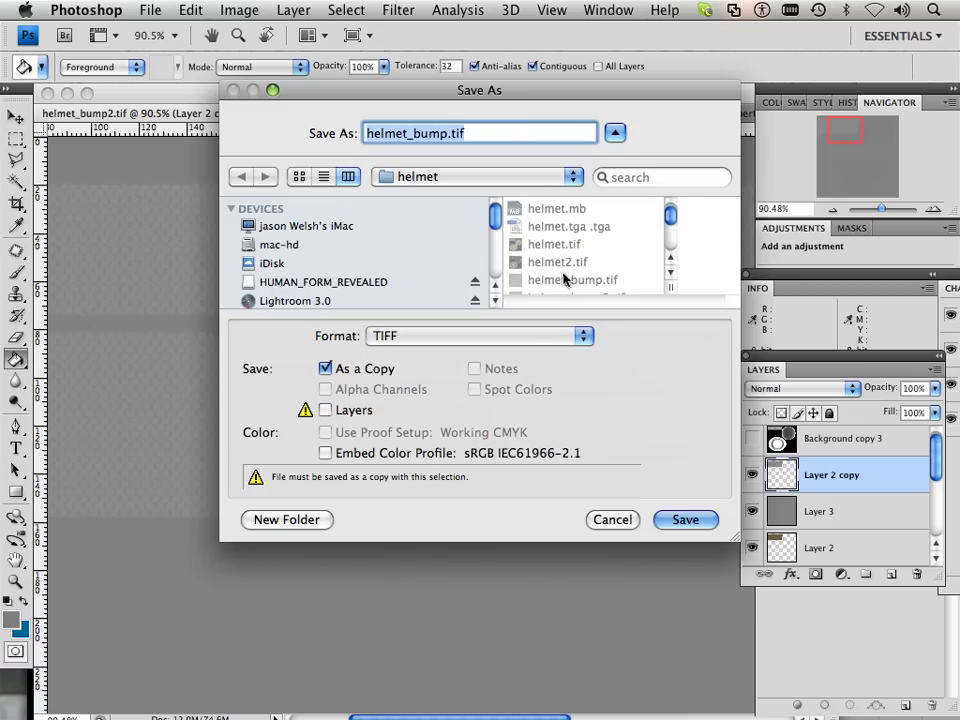
{"action": "left_click", "coordinate": [680, 519]}
{"action": "left_click", "coordinate": [608, 216]}
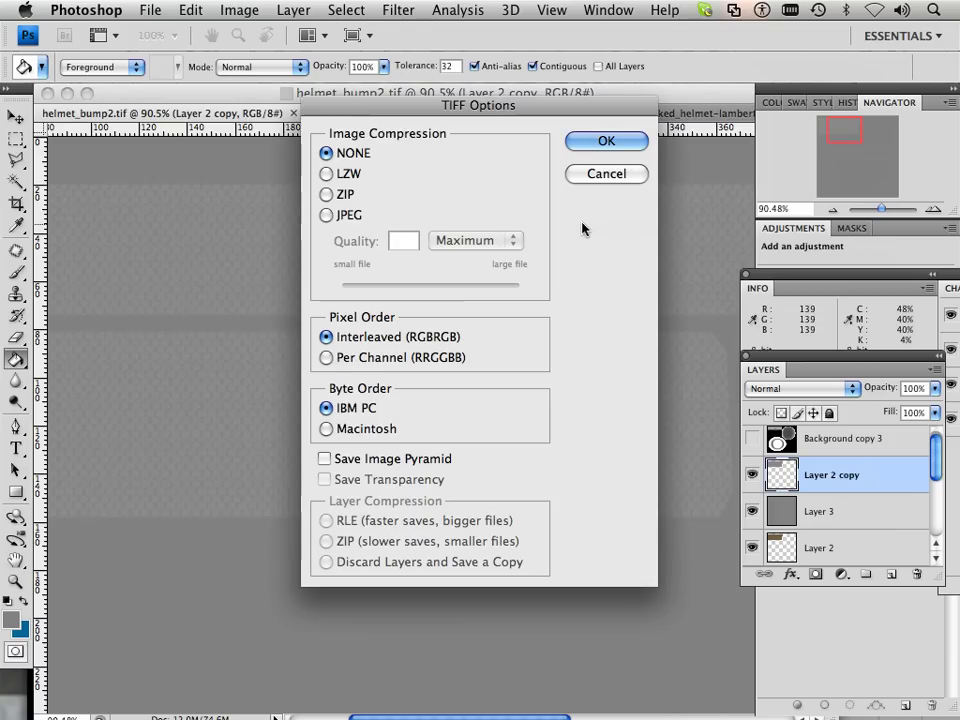
{"action": "left_click", "coordinate": [606, 141]}
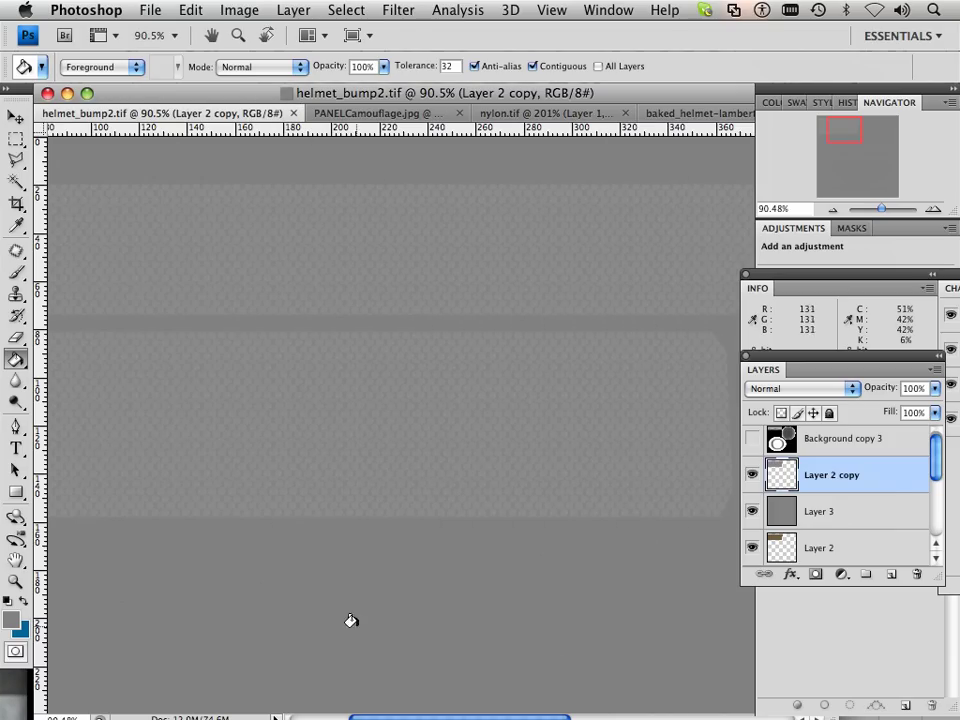
- Open helmet_bump.tif from Finder in Photoshop
{"action": "mouse_move", "coordinate": [332, 708]}
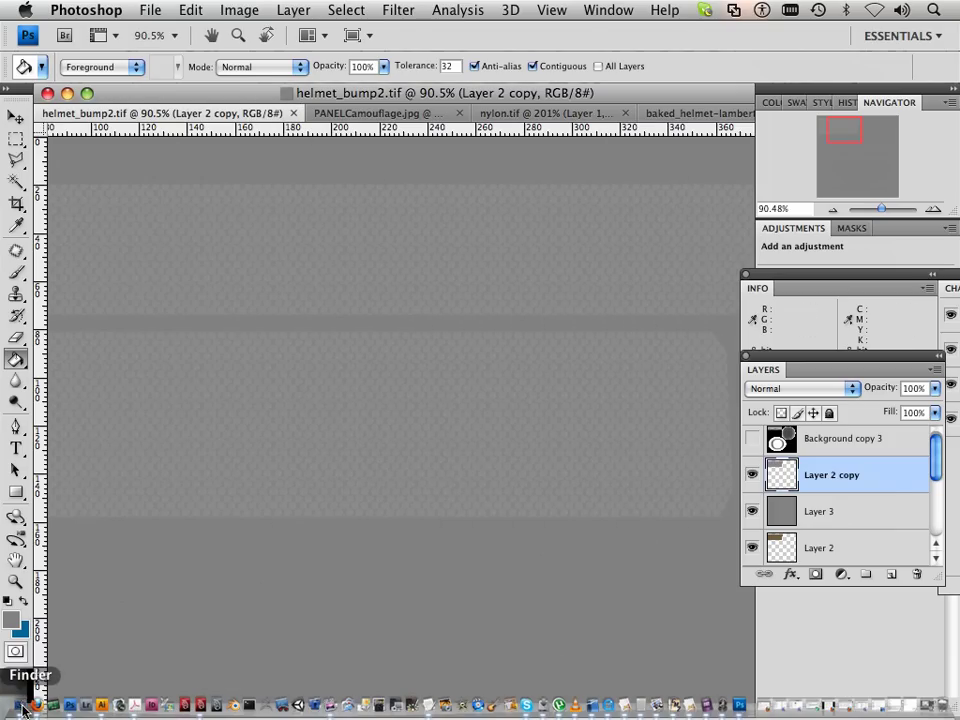
{"action": "left_click", "coordinate": [22, 708]}
{"action": "left_click", "coordinate": [390, 333]}
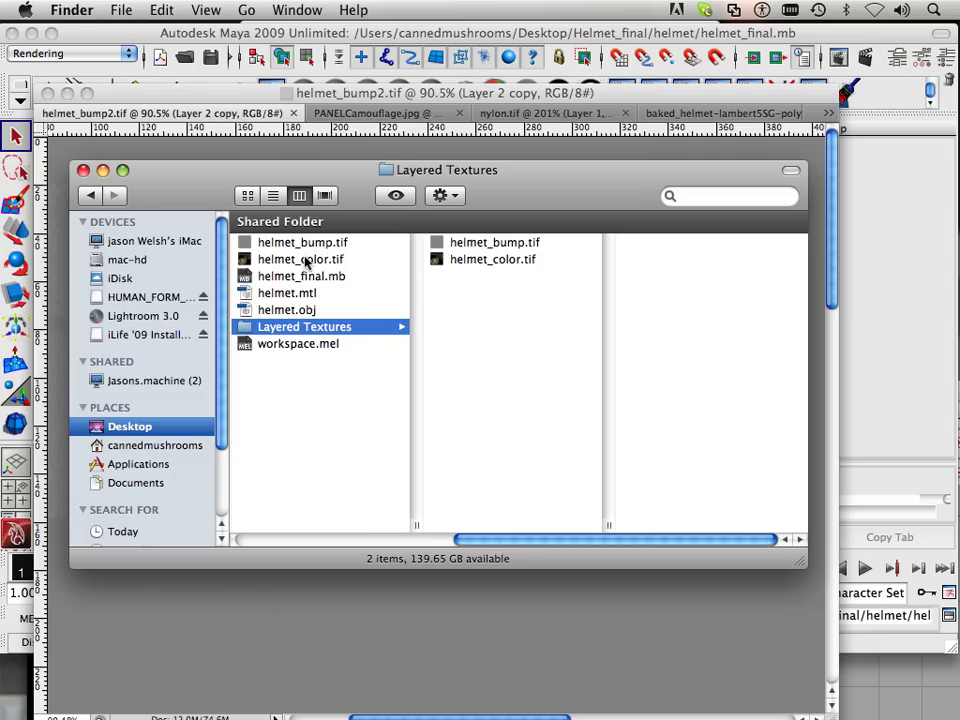
{"action": "left_click", "coordinate": [305, 246]}
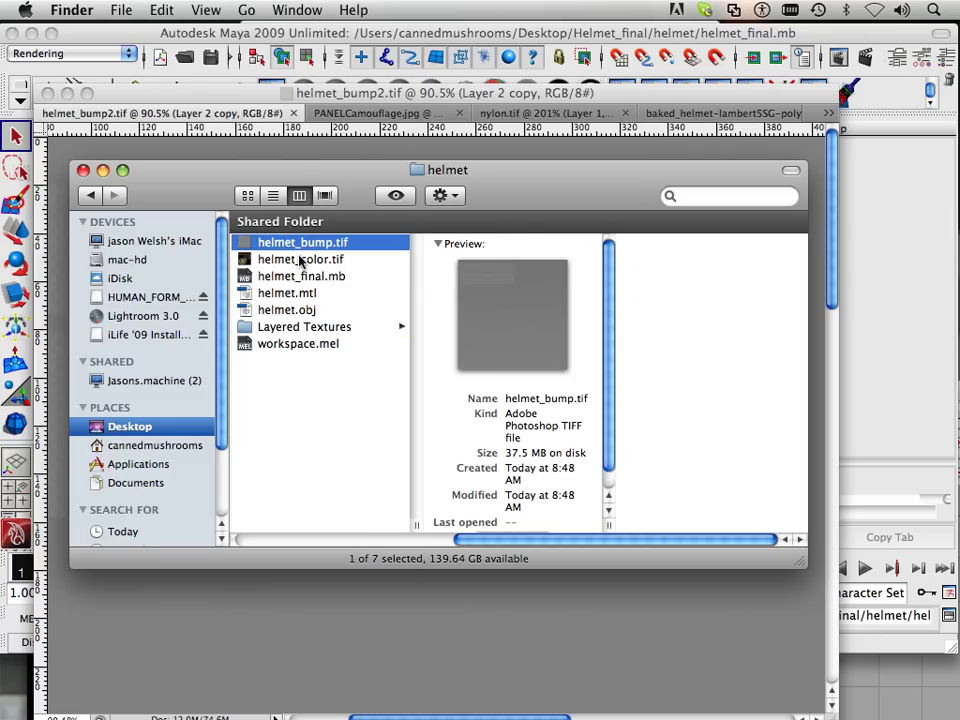
{"action": "right_click", "coordinate": [300, 252]}
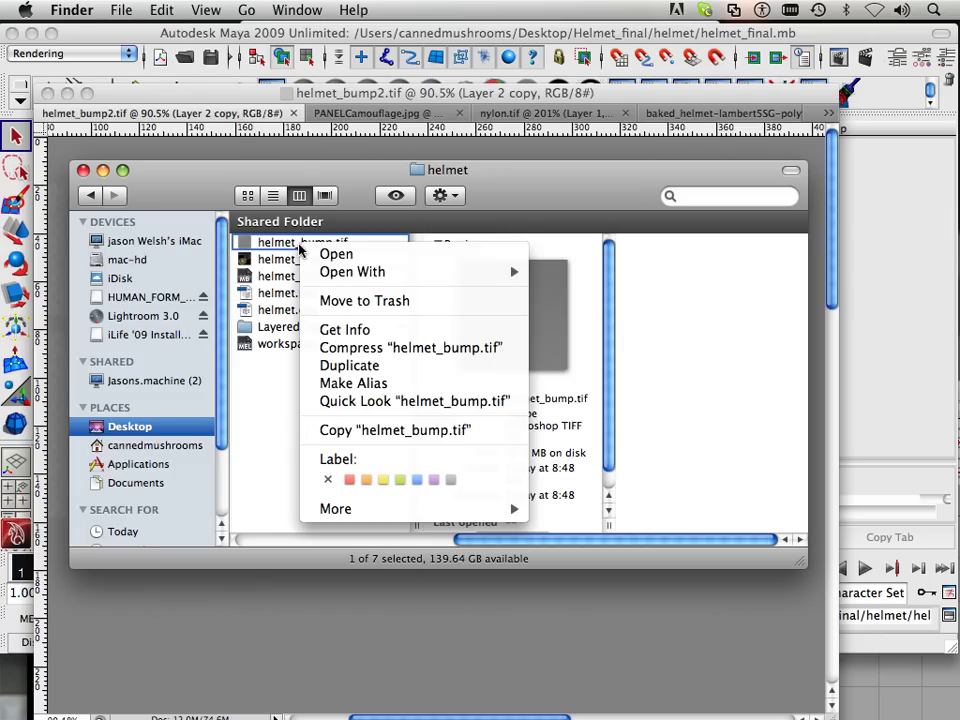
{"action": "mouse_move", "coordinate": [403, 272]}
{"action": "left_click", "coordinate": [545, 293]}
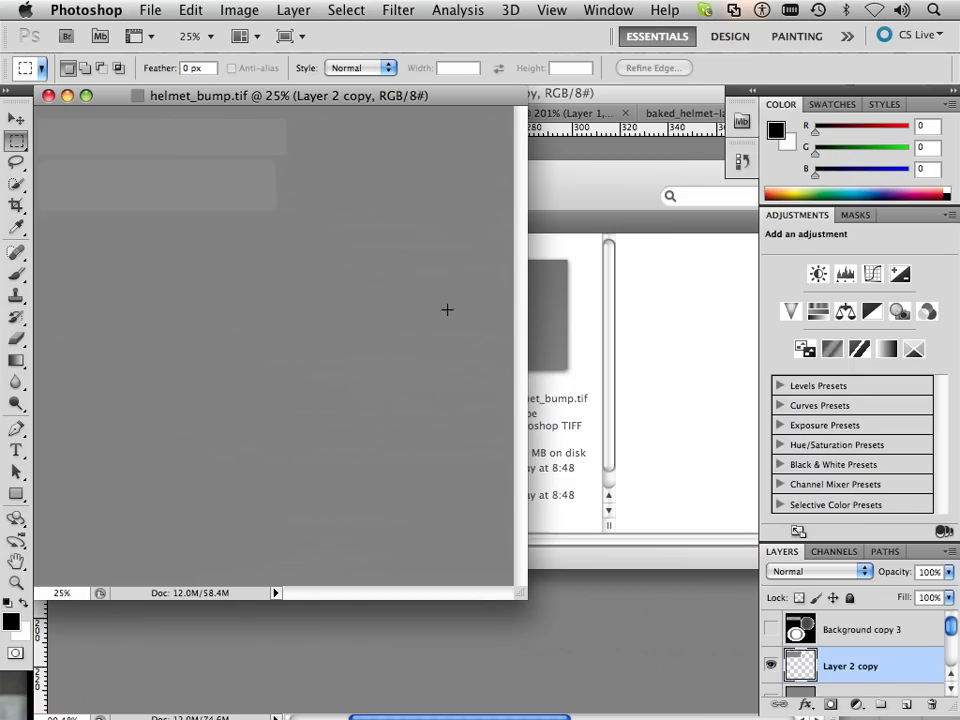
- Save a flattened, layer-free copy as helmet_bump copy.tif with default TIFF options
{"action": "left_click", "coordinate": [150, 11]}
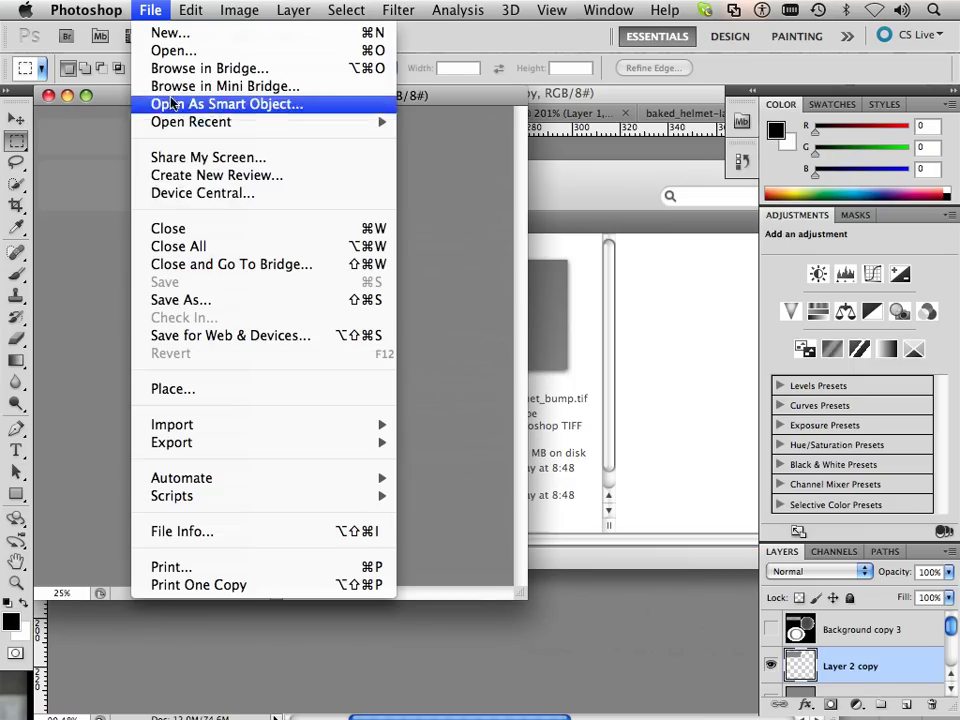
{"action": "left_click", "coordinate": [200, 300]}
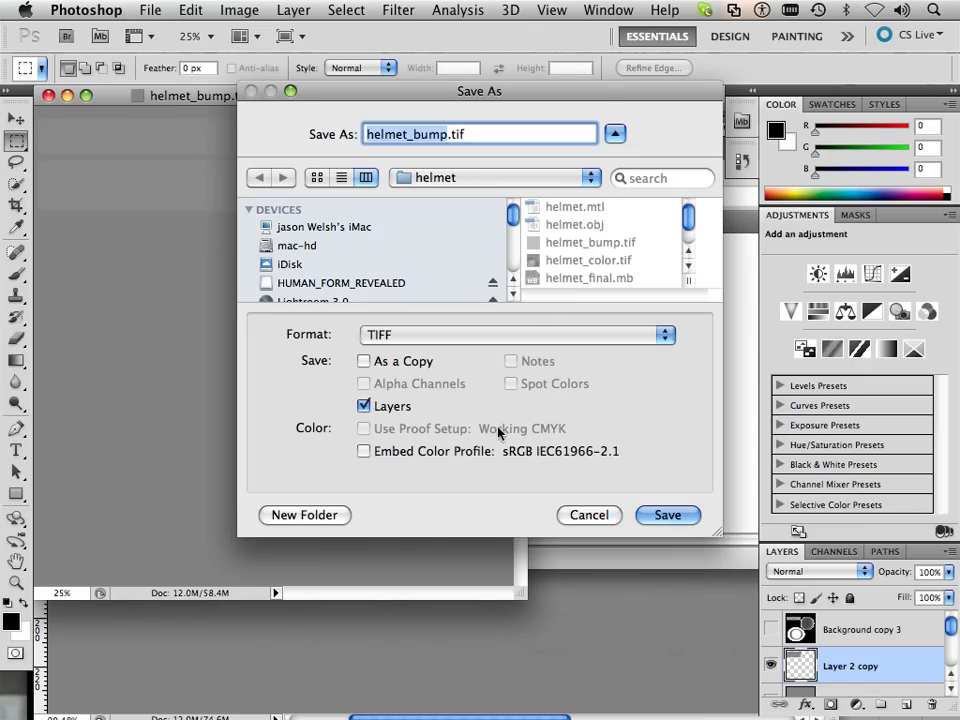
{"action": "scroll", "coordinate": [600, 250], "scroll_direction": "down", "scroll_amount": 2}
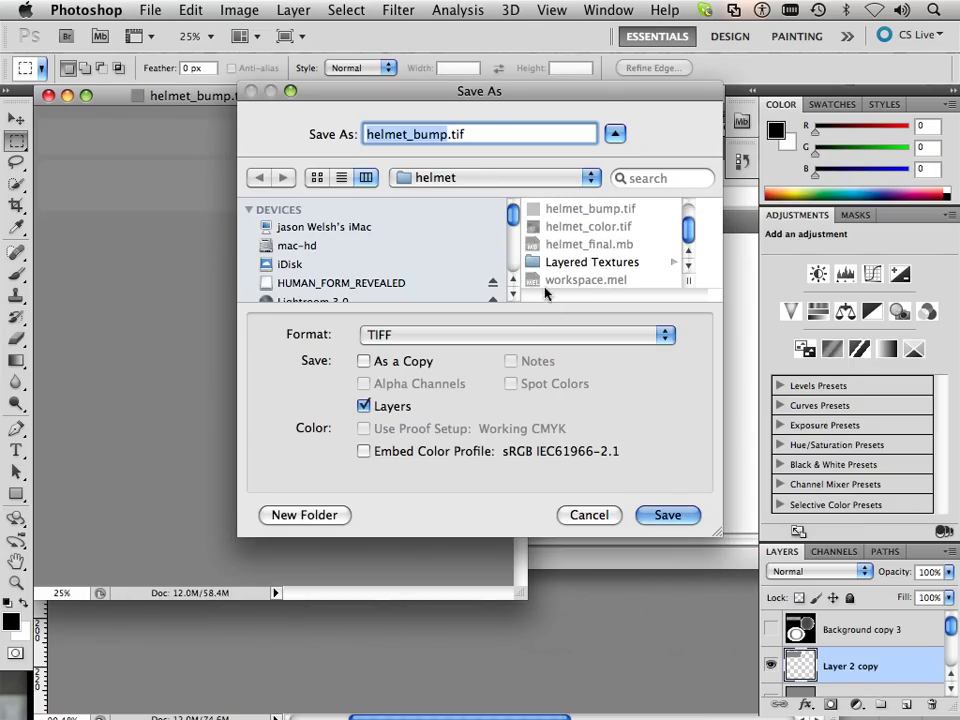
{"action": "left_click", "coordinate": [366, 405]}
{"action": "left_click", "coordinate": [658, 517]}
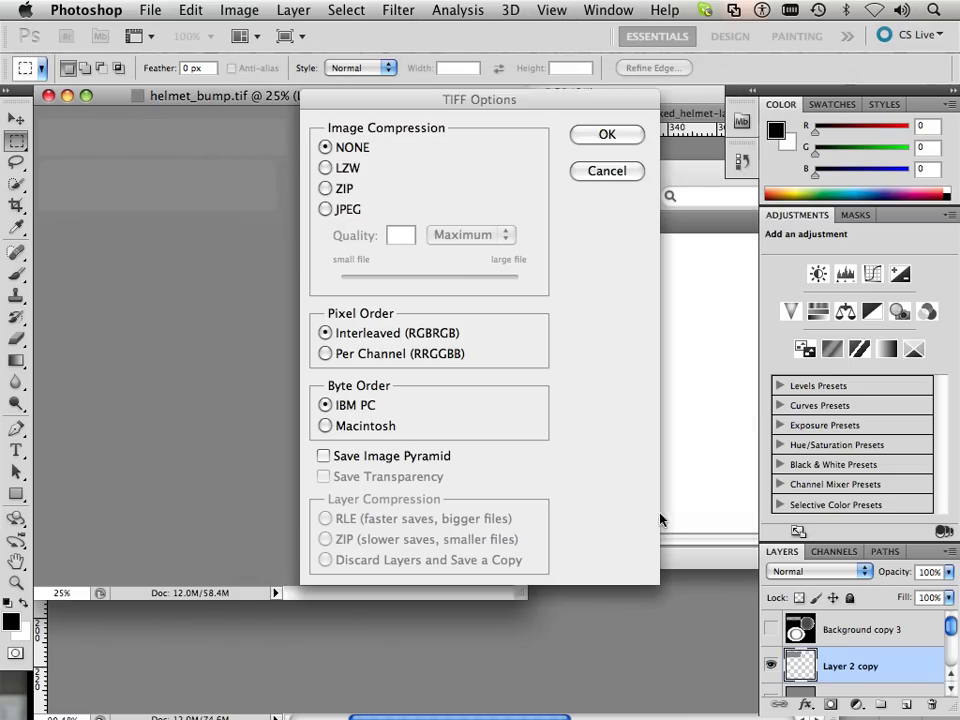
{"action": "left_click", "coordinate": [582, 137]}
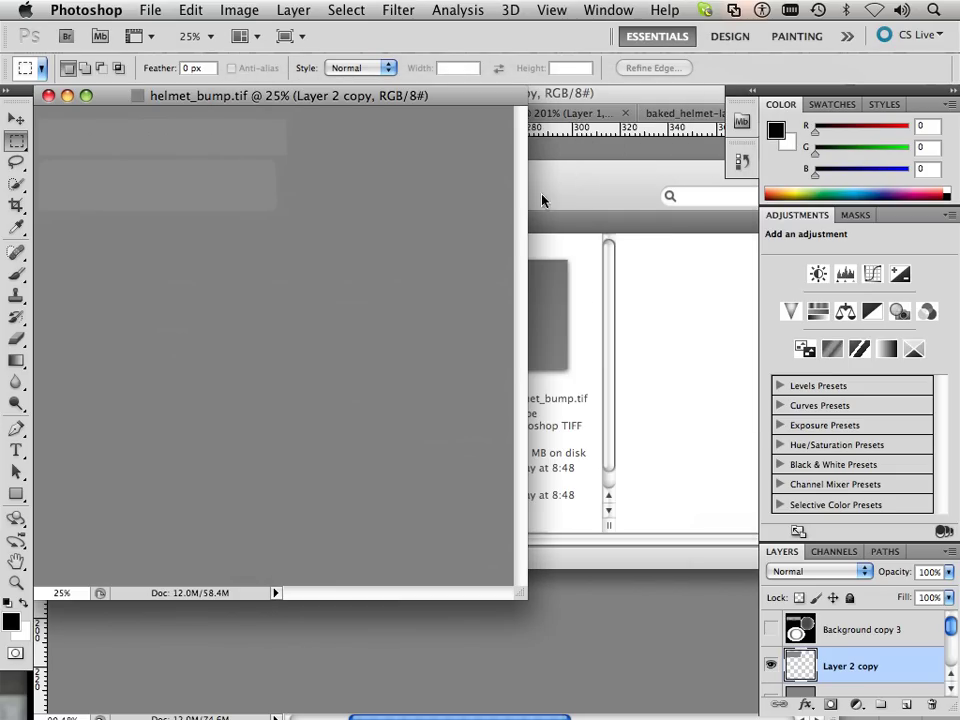
- Compare the file sizes and move the original 37.5 MB helmet_bump.tif to the Trash
{"action": "left_click", "coordinate": [573, 328]}
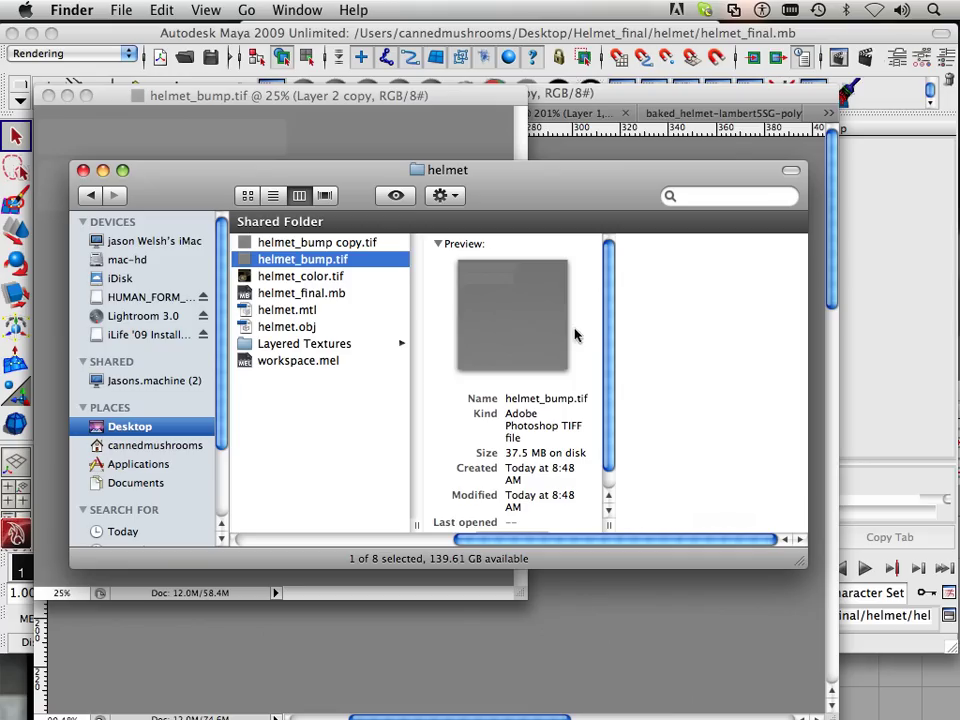
{"action": "left_click", "coordinate": [292, 276]}
{"action": "left_click", "coordinate": [291, 261]}
{"action": "left_click", "coordinate": [296, 243]}
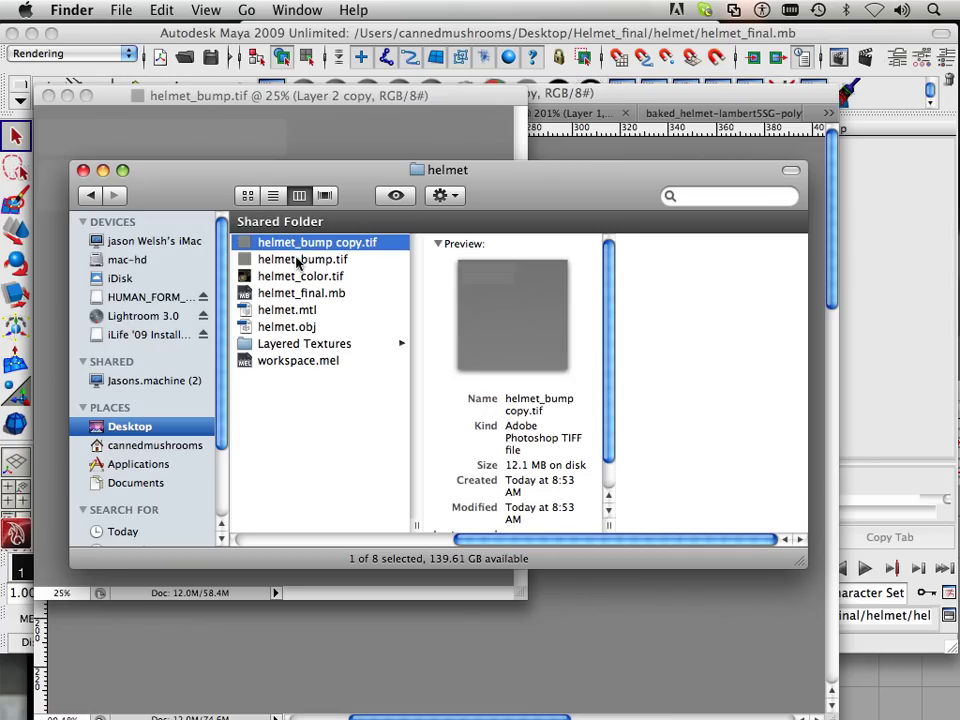
{"action": "left_click", "coordinate": [313, 261]}
{"action": "right_click", "coordinate": [313, 262]}
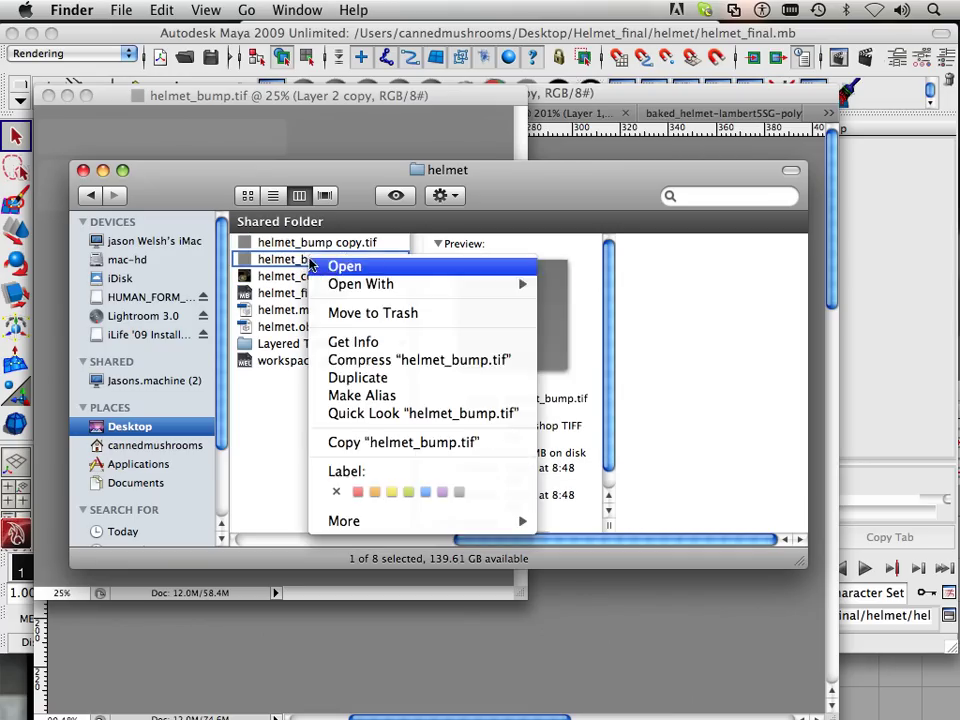
{"action": "left_click", "coordinate": [348, 316]}
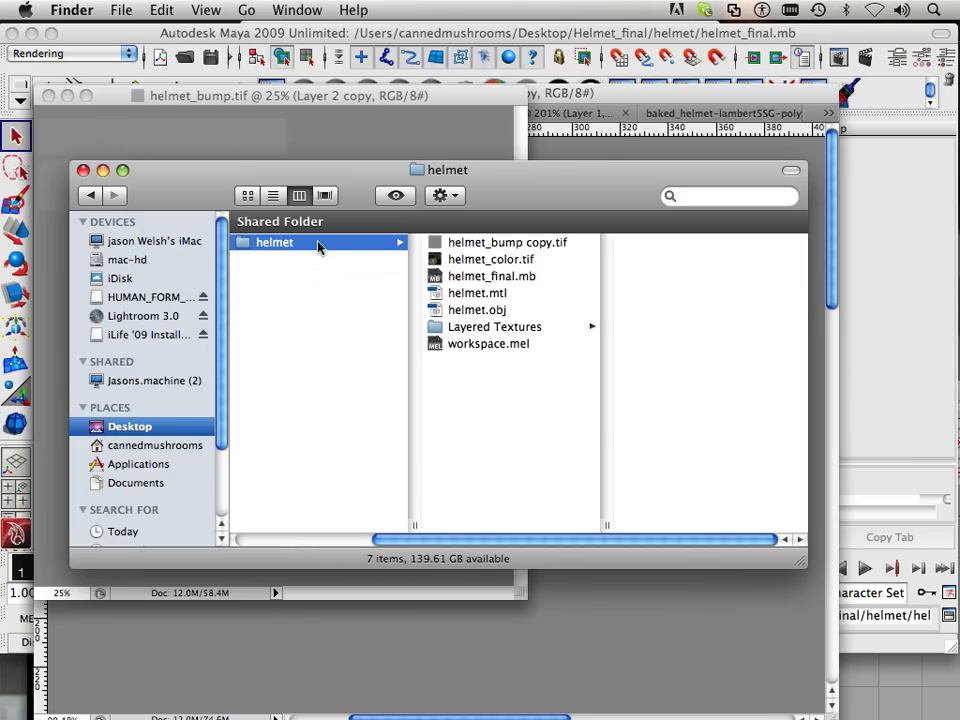
- Rename helmet_bump copy.tif to helmet_bump.tif
{"action": "left_click", "coordinate": [480, 244]}
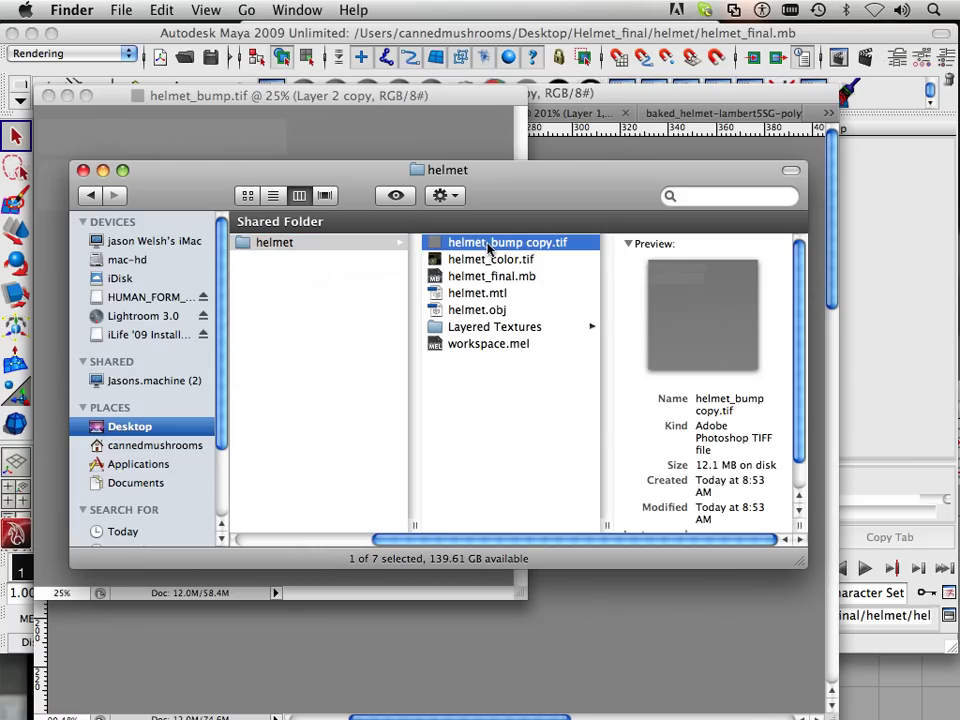
{"action": "left_click", "coordinate": [489, 245]}
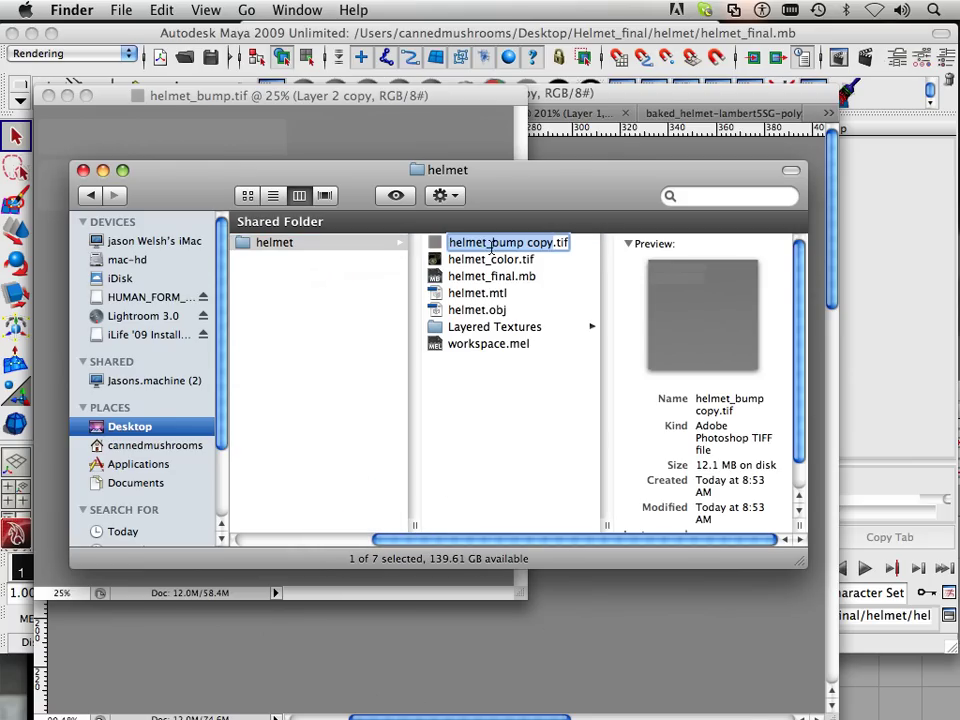
{"action": "left_click", "coordinate": [553, 245]}
{"action": "key", "text": "BackSpace"}
{"action": "key", "text": "BackSpace"}
{"action": "key", "text": "BackSpace"}
{"action": "key", "text": "BackSpace"}
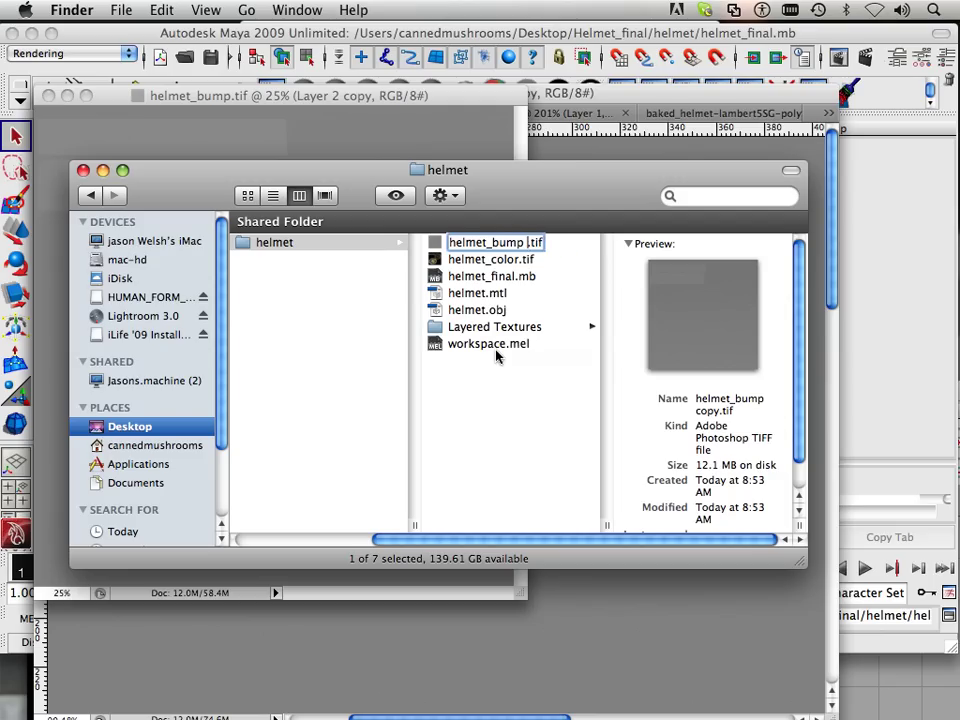
{"action": "key", "text": "BackSpace"}
{"action": "left_click", "coordinate": [478, 403]}
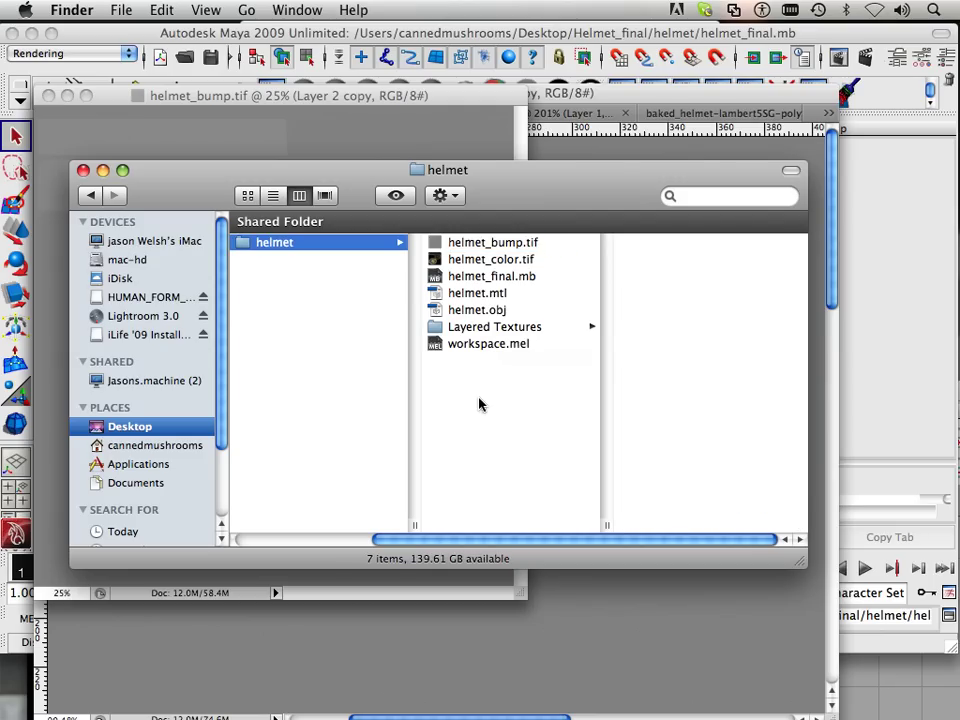
- Check the flattened helmet_bump.tif and helmet_color.tif, then view the Layered Textures folder's two TIFFs
{"action": "left_click", "coordinate": [480, 246]}
{"action": "left_click", "coordinate": [482, 259]}
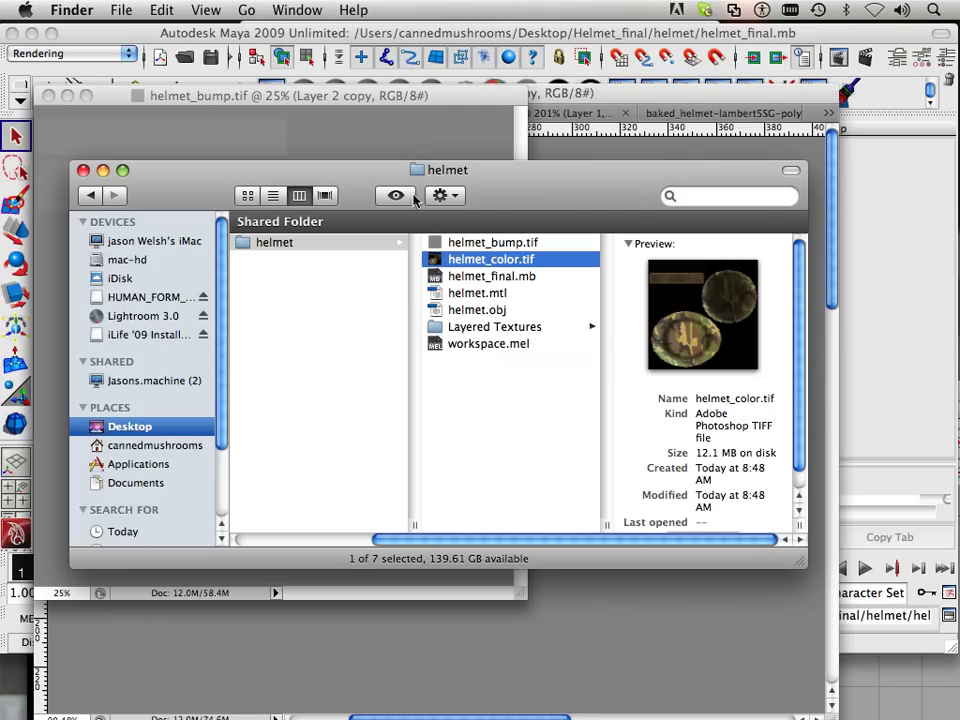
{"action": "left_click_drag", "start_coordinate": [407, 538], "coordinate": [454, 536]}
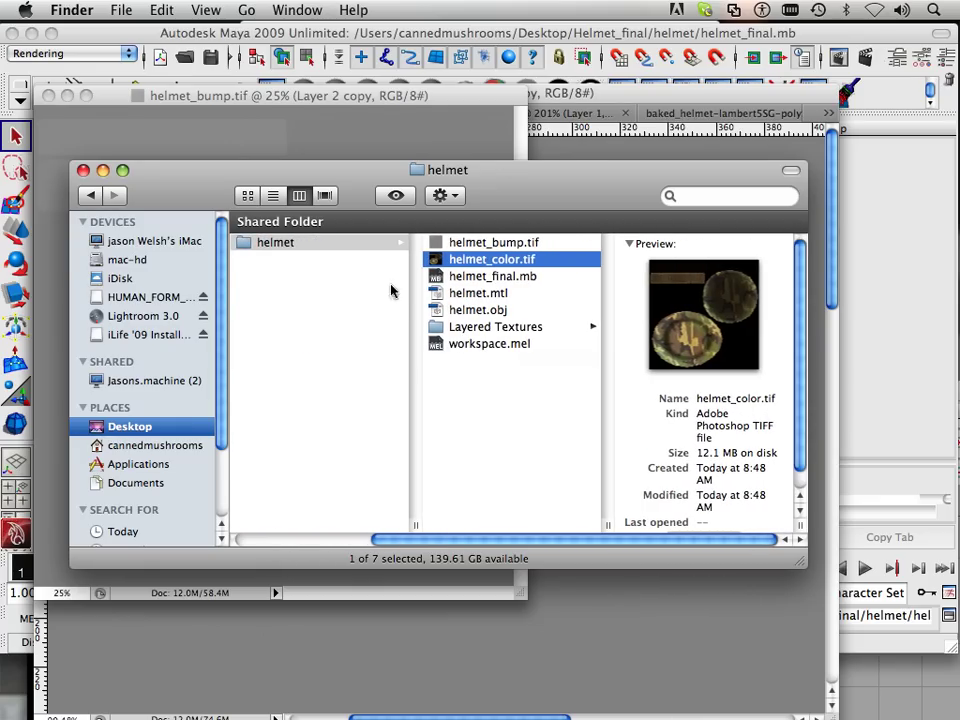
{"action": "left_click", "coordinate": [494, 328]}
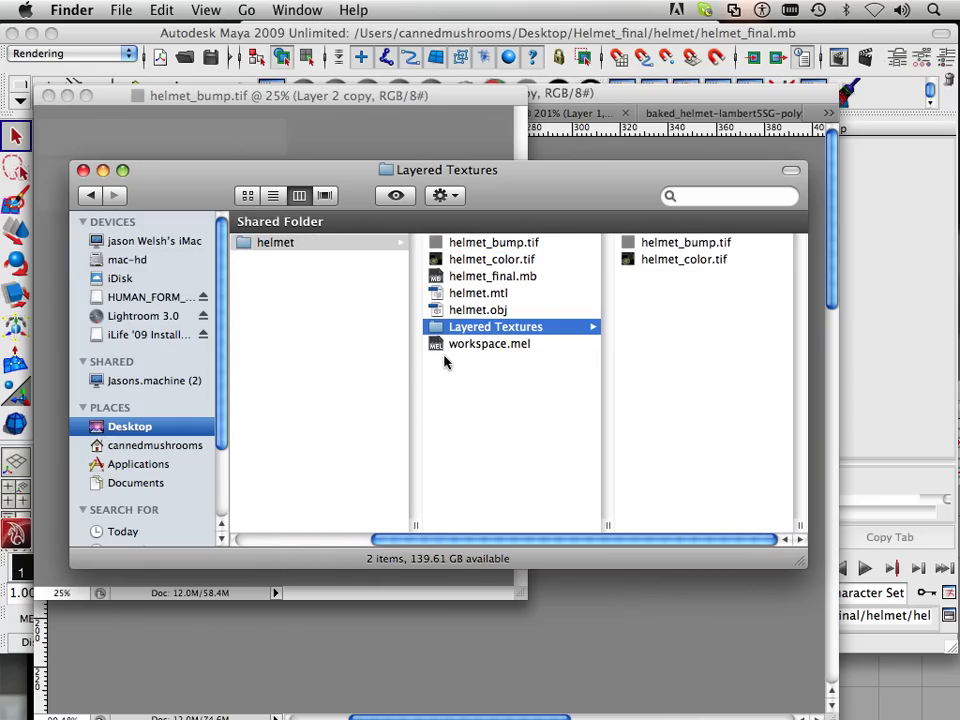
{"action": "left_click_drag", "start_coordinate": [418, 541], "coordinate": [396, 521]}
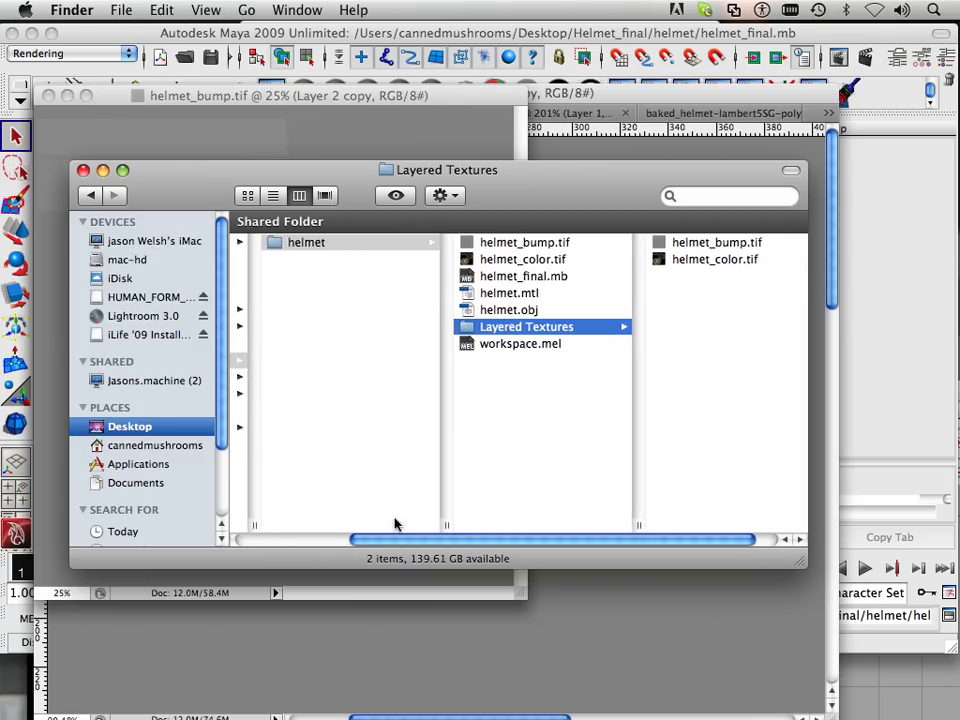